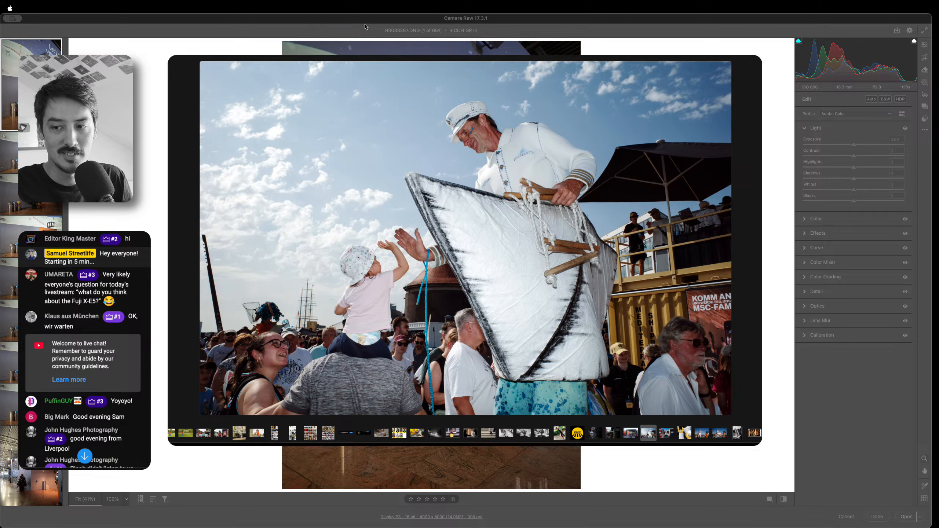
Browse back and forth through the edited harbour festival photos in the preview window and compare the neighbouring shots
{"action": "key", "text": "Right"}
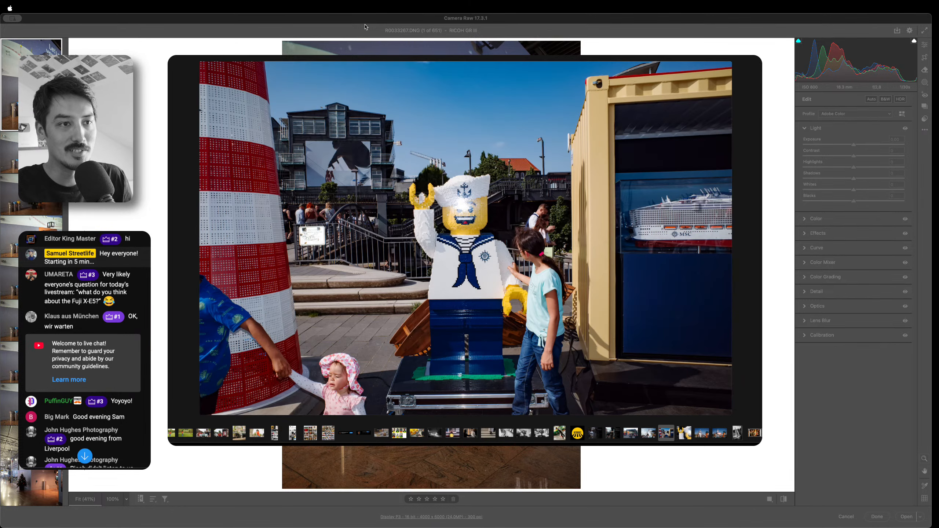
{"action": "key", "text": "Left"}
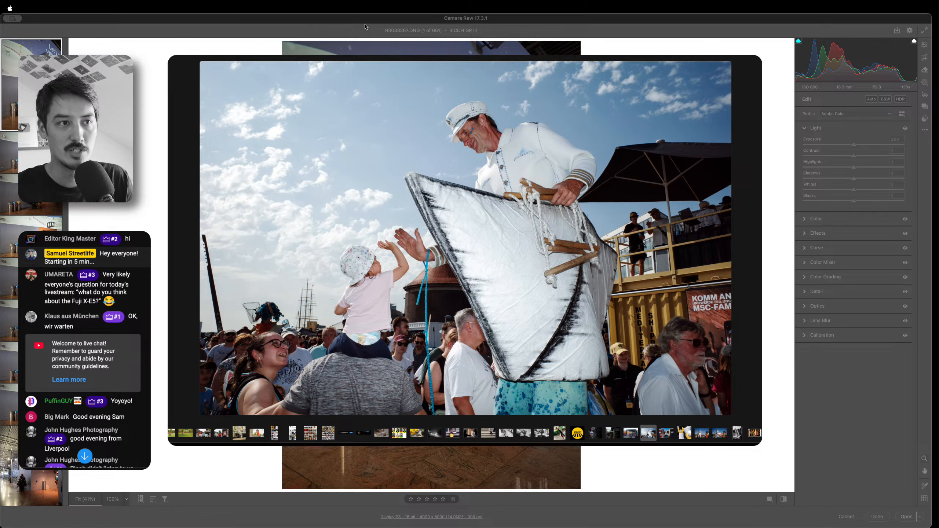
{"action": "key", "text": "Right"}
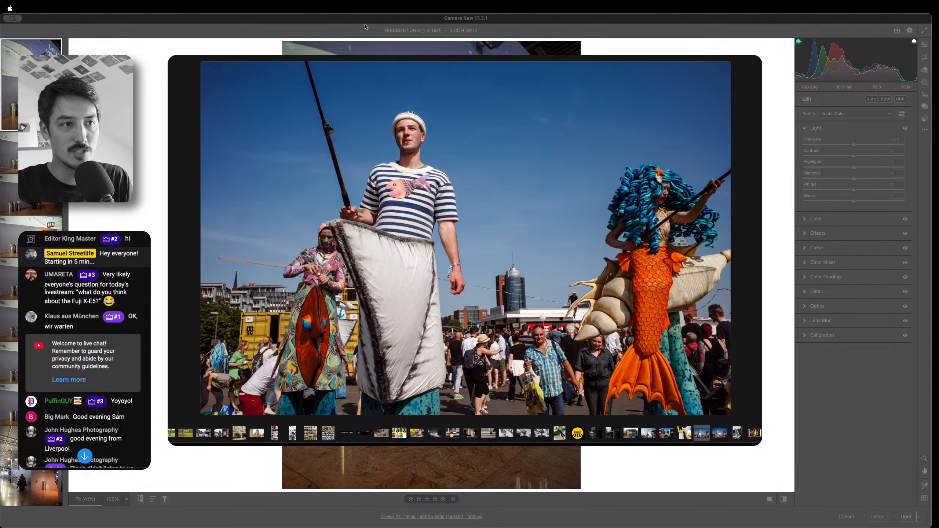
{"action": "key", "text": "Left"}
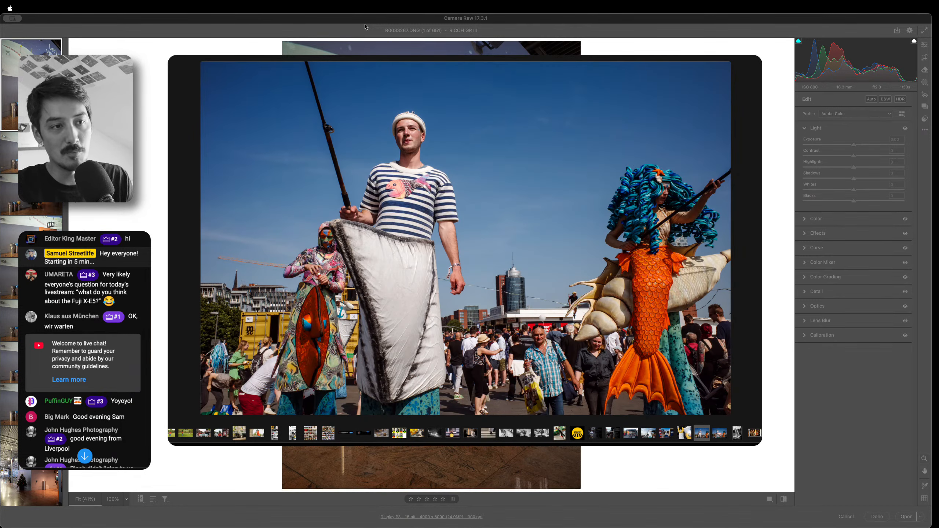
{"action": "key", "text": "Right"}
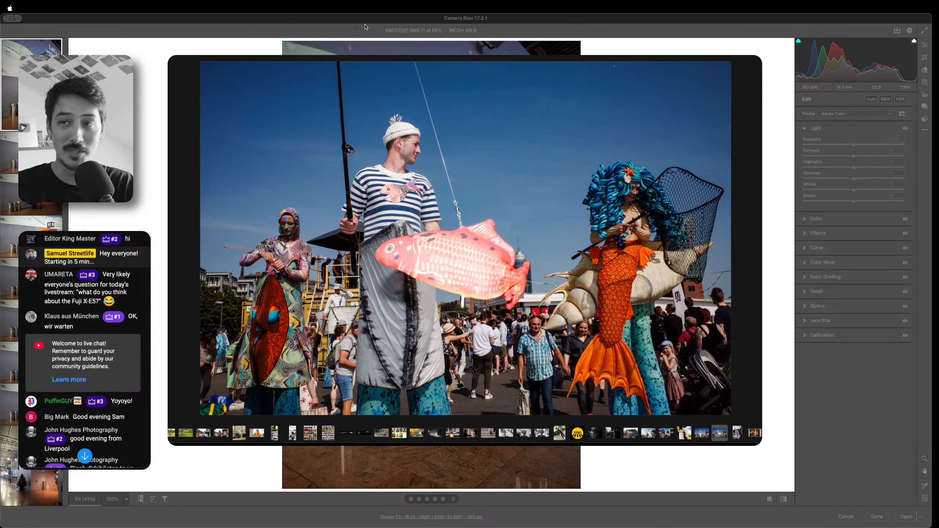
{"action": "key", "text": "Left"}
{"action": "key", "text": "Right"}
{"action": "key", "text": "Left"}
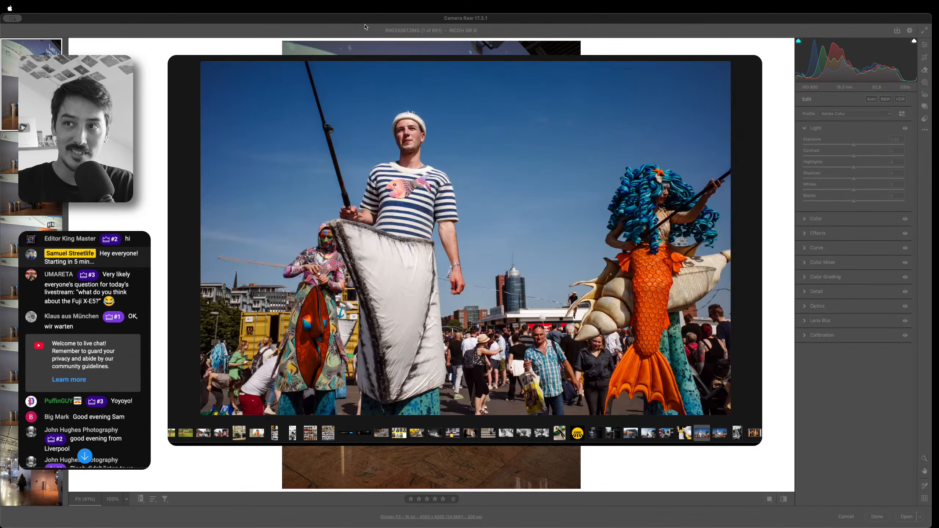
{"action": "key", "text": "Right"}
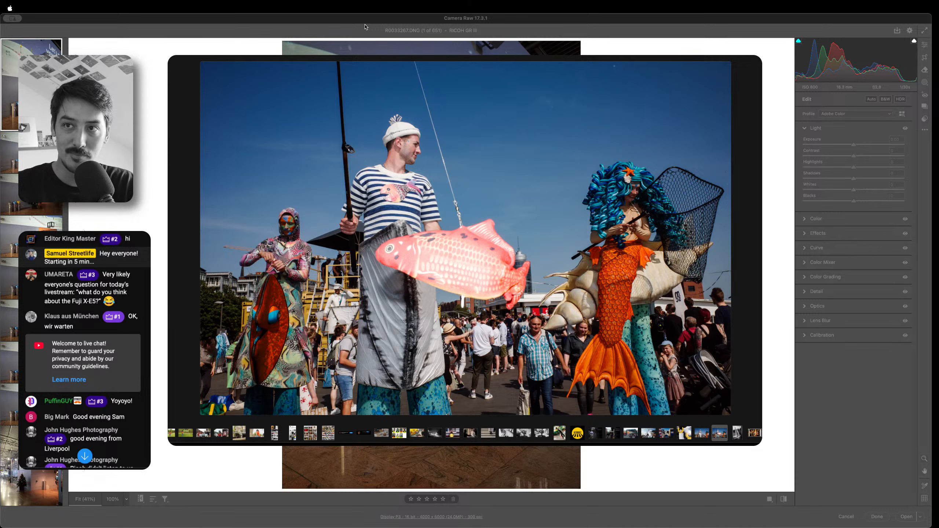
{"action": "key", "text": "Right"}
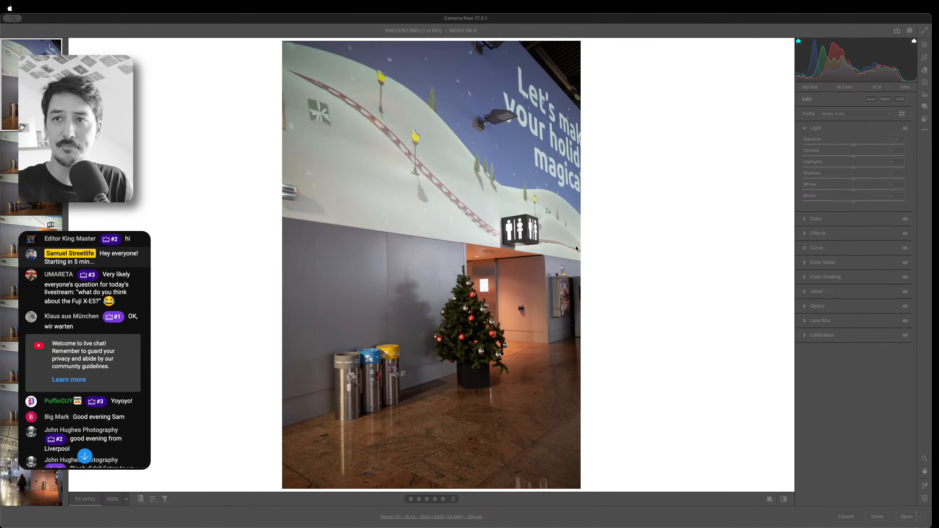
Switch back to Camera Raw and compare the first photo with the next one in the filmstrip
{"action": "left_click", "coordinate": [38, 18]}
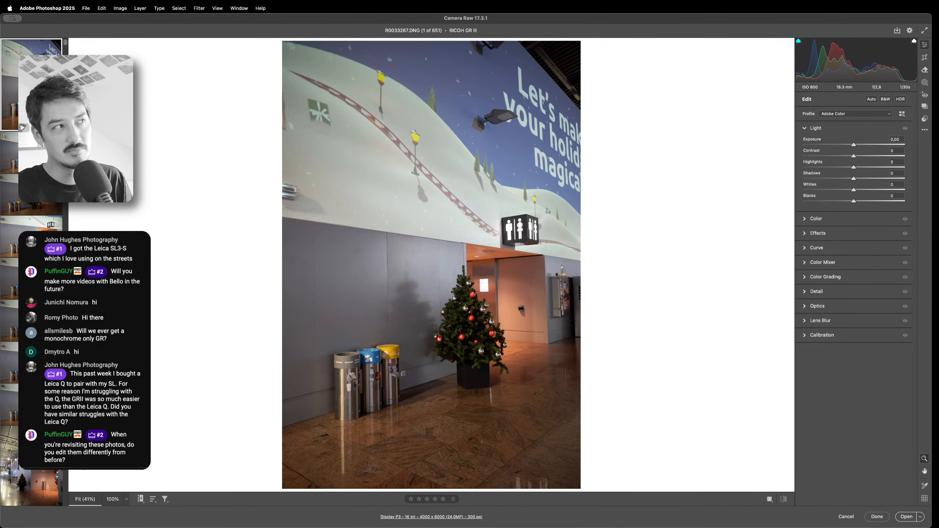
{"action": "mouse_move", "coordinate": [22, 127]}
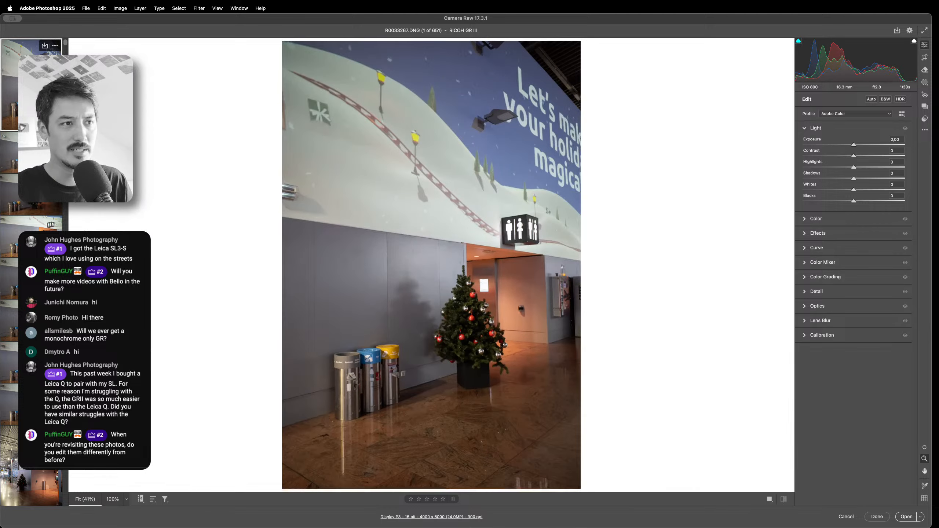
{"action": "key", "text": "Down"}
{"action": "key", "text": "Up"}
{"action": "key", "text": "Down"}
{"action": "key", "text": "Up"}
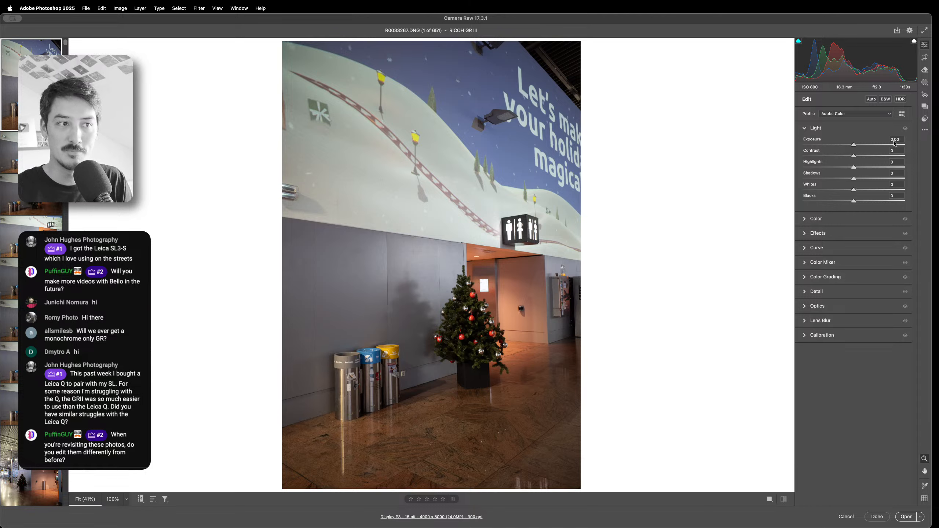
Apply the Ricoh GR Positive Film profile from Cobalt Ricoh GR v3.0 to the first photo with an amount of 60
{"action": "left_click", "coordinate": [902, 113]}
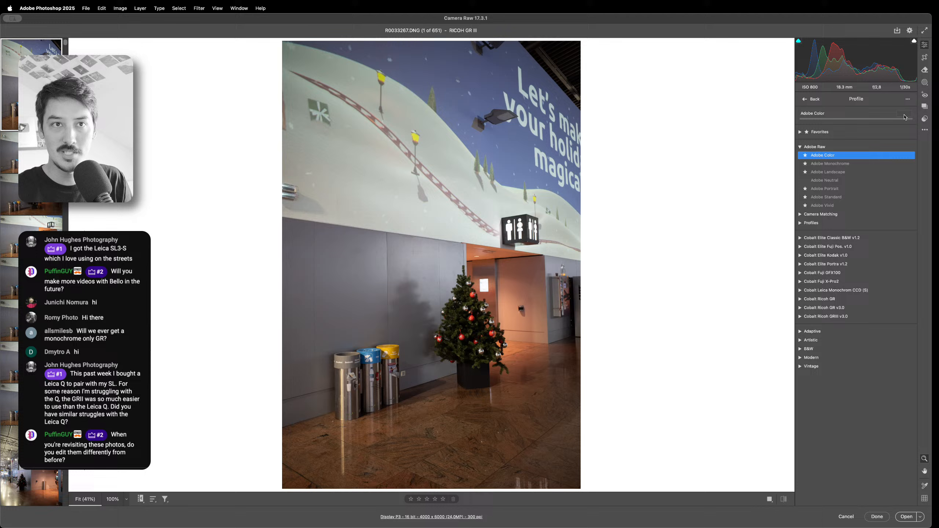
{"action": "left_click", "coordinate": [830, 309]}
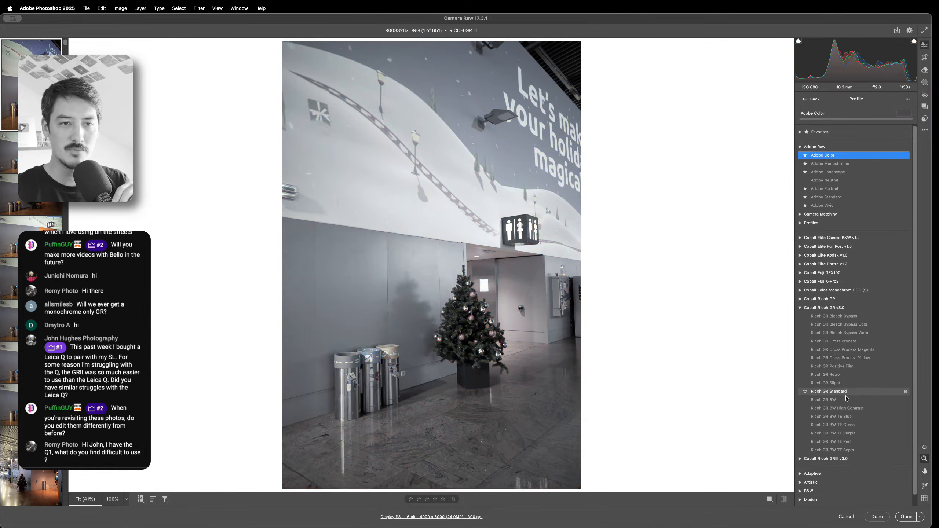
{"action": "left_click", "coordinate": [851, 366]}
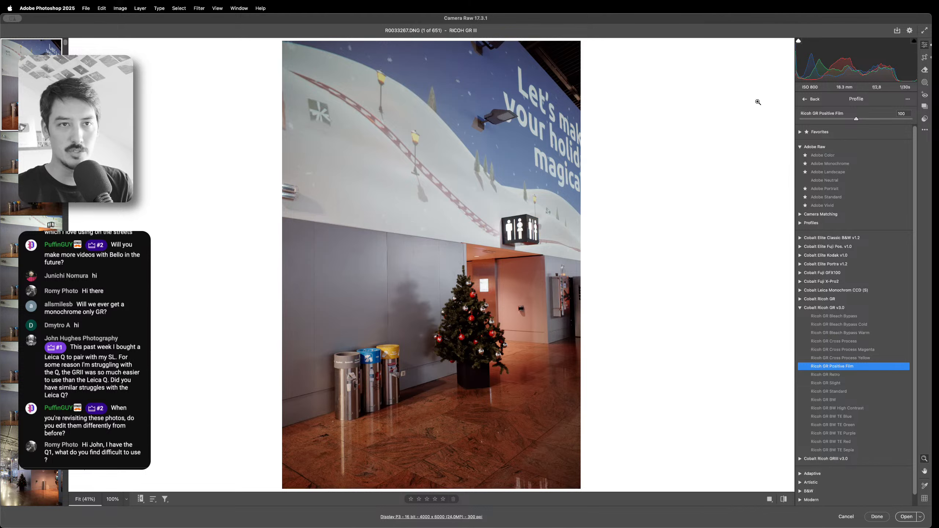
{"action": "left_click_drag", "start_coordinate": [856, 119], "coordinate": [834, 120]}
{"action": "left_click", "coordinate": [811, 99]}
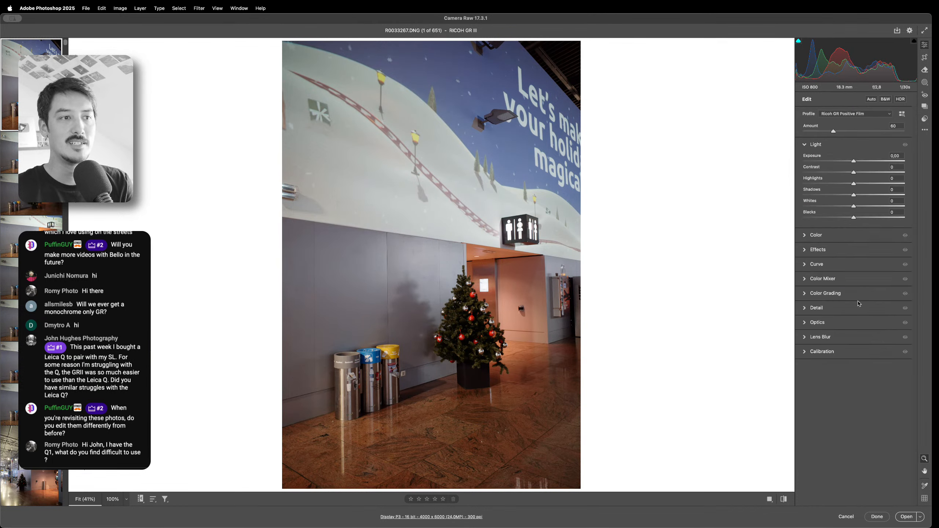
Raise the midtones luminance to 42 in Color Grading
{"action": "left_click", "coordinate": [839, 293]}
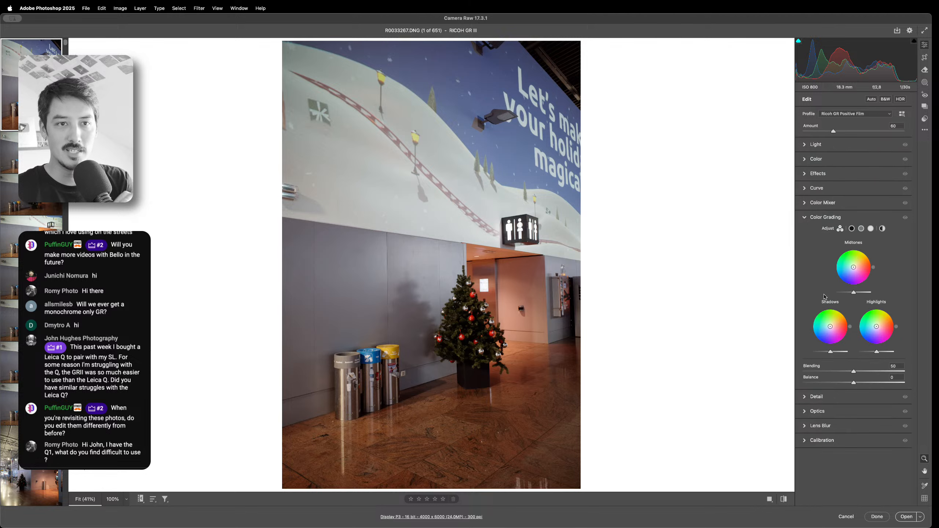
{"action": "left_click", "coordinate": [861, 292]}
{"action": "left_click_drag", "start_coordinate": [861, 293], "coordinate": [860, 292]}
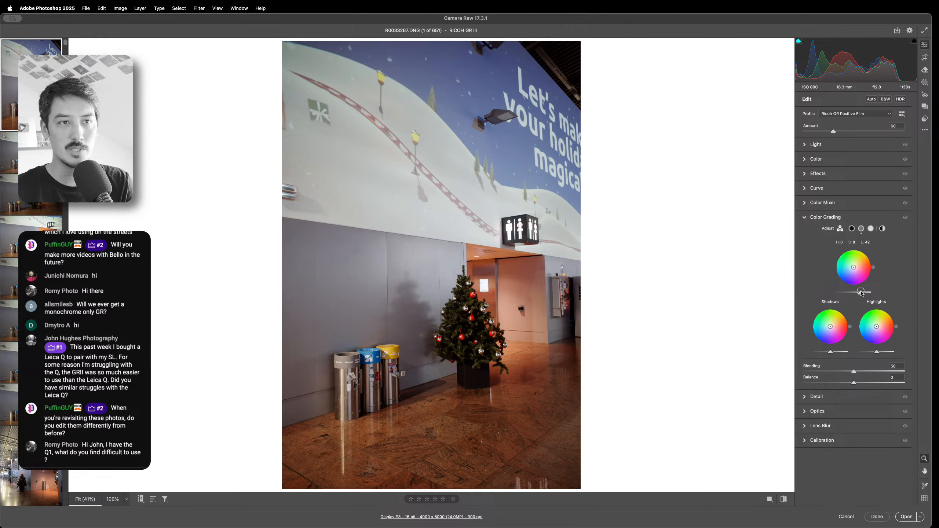
Adjust the light settings to highlights -33, shadows +11, exposure +0.10 and whites +20
{"action": "left_click", "coordinate": [817, 149]}
{"action": "left_click_drag", "start_coordinate": [846, 183], "coordinate": [860, 200]}
{"action": "left_click_drag", "start_coordinate": [854, 161], "coordinate": [855, 161]}
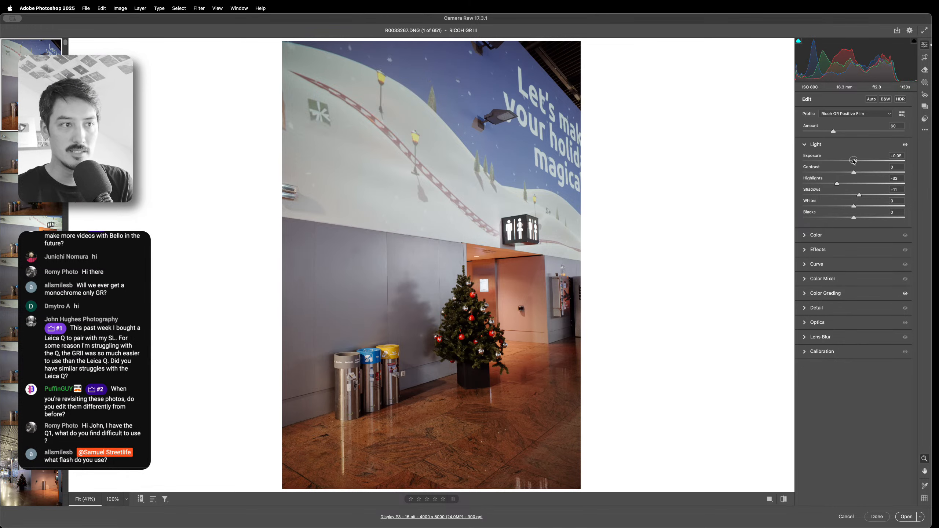
{"action": "left_click_drag", "start_coordinate": [854, 206], "coordinate": [864, 211]}
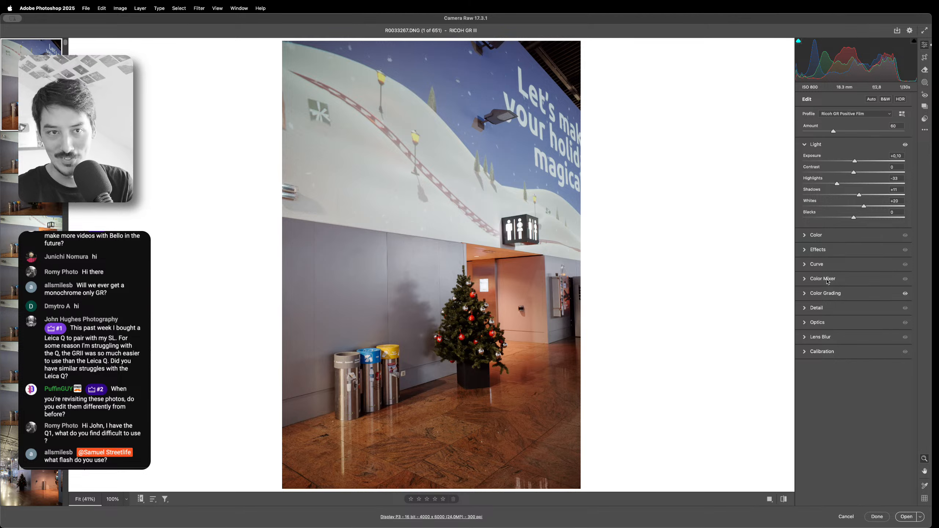
Recheck the midtones luminance in Color Grading
{"action": "left_click", "coordinate": [828, 294]}
{"action": "left_click", "coordinate": [861, 293]}
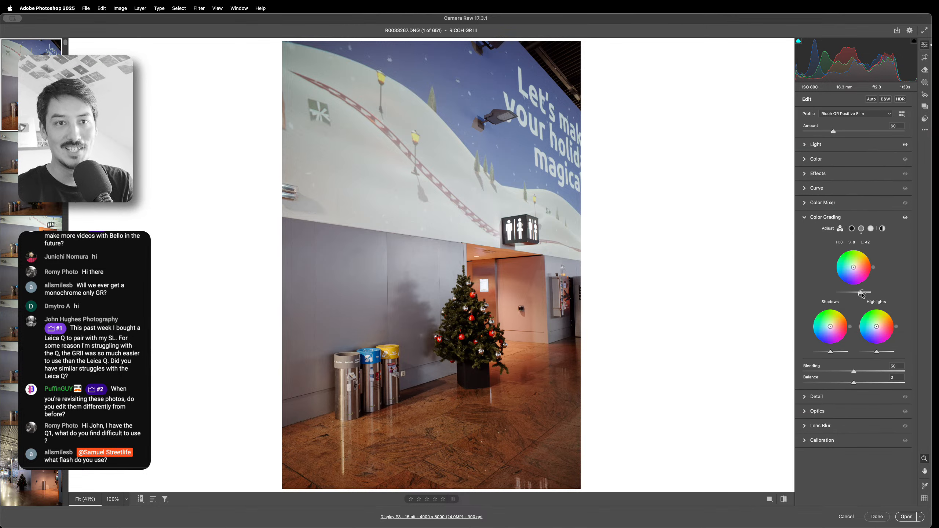
{"action": "left_click", "coordinate": [828, 217]}
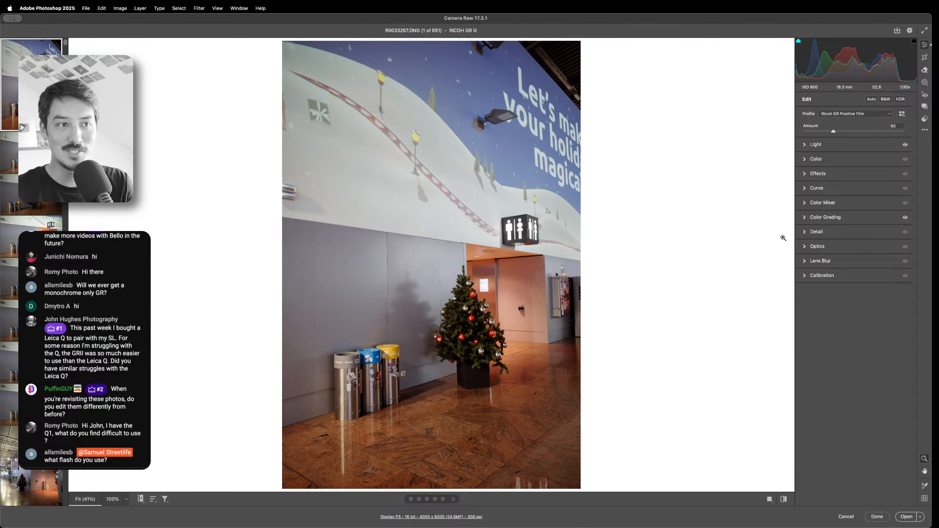
Enable lens profile corrections, set the distortion correction to 0 and reduce the vignette correction
{"action": "left_click", "coordinate": [824, 247]}
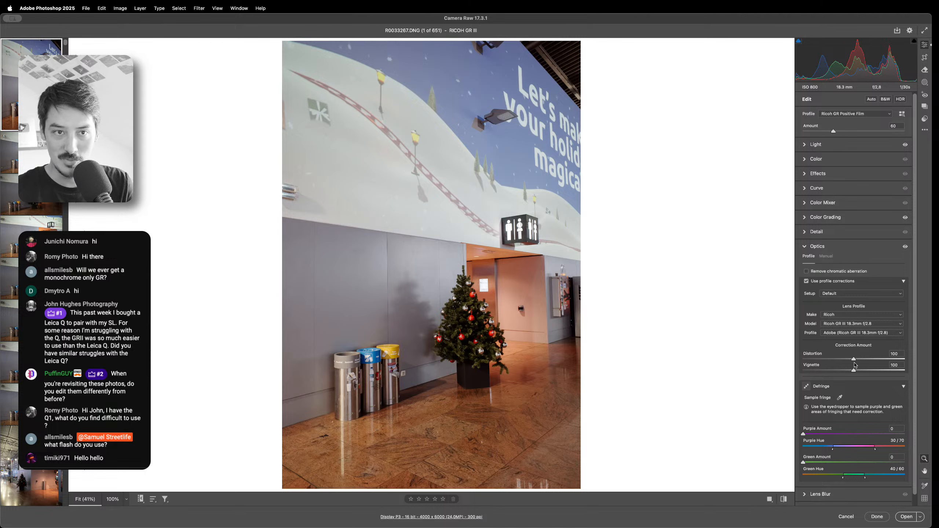
{"action": "left_click_drag", "start_coordinate": [853, 359], "coordinate": [758, 353]}
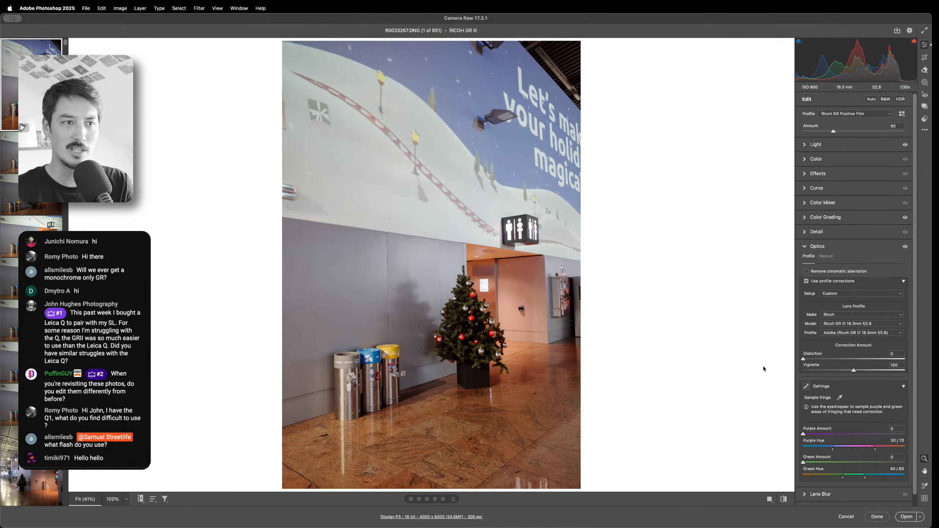
{"action": "mouse_move", "coordinate": [853, 370]}
{"action": "left_mouse_down"}
{"action": "mouse_move", "coordinate": [804, 370]}
{"action": "mouse_move", "coordinate": [839, 378]}
{"action": "left_mouse_up"}
Reduce the photo's sharpening to 28 and reopen the light settings
{"action": "left_click", "coordinate": [816, 231]}
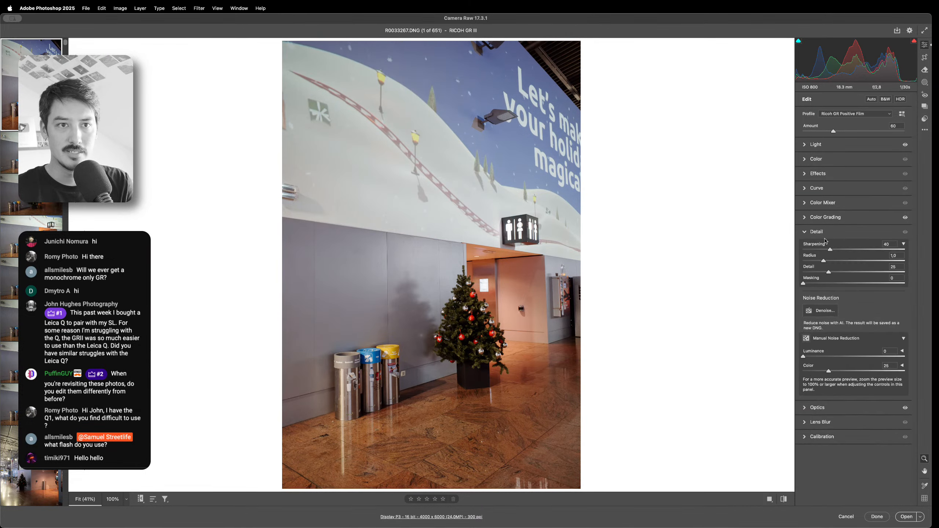
{"action": "left_click_drag", "start_coordinate": [830, 250], "coordinate": [823, 252]}
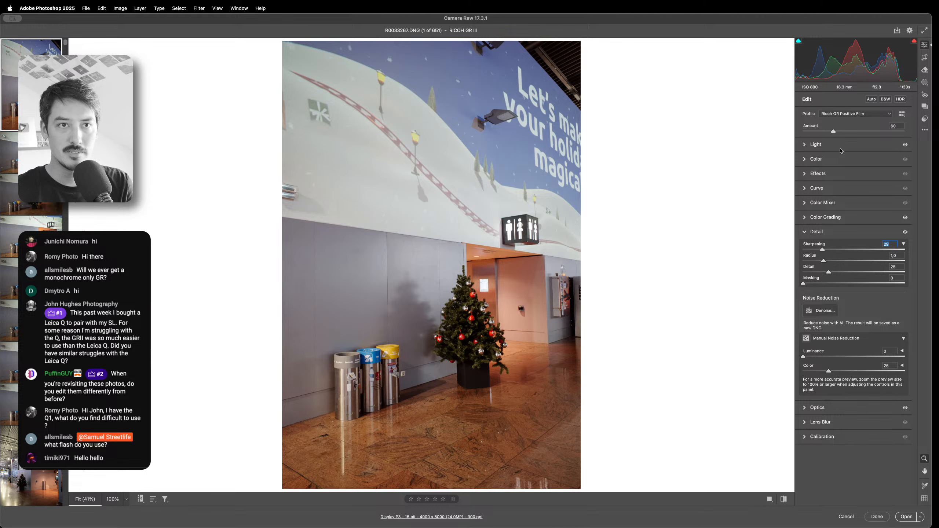
{"action": "left_click", "coordinate": [842, 145]}
Select every photo in the filmstrip from the first to the last and sync the first photo's edits to them
{"action": "mouse_move", "coordinate": [54, 53]}
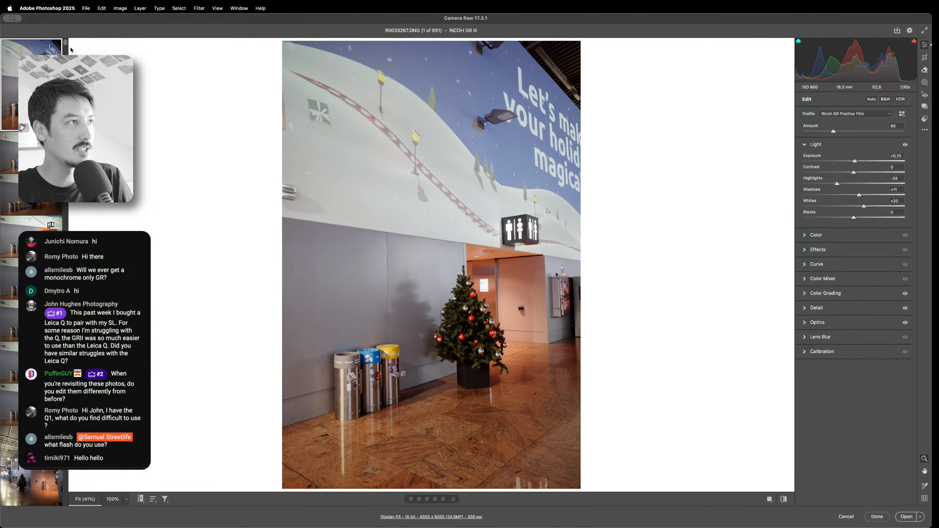
{"action": "left_click_drag", "start_coordinate": [66, 44], "coordinate": [66, 510]}
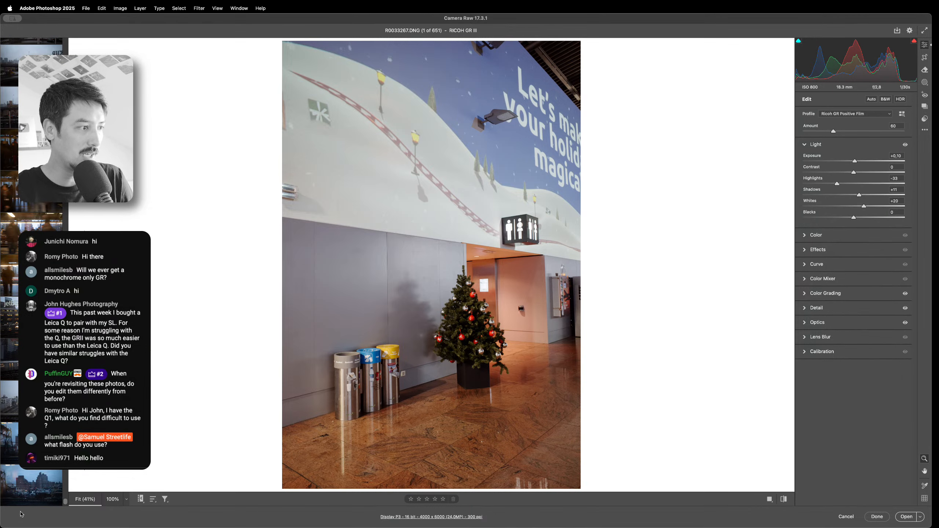
{"action": "left_click", "coordinate": [26, 494], "text": "shift"}
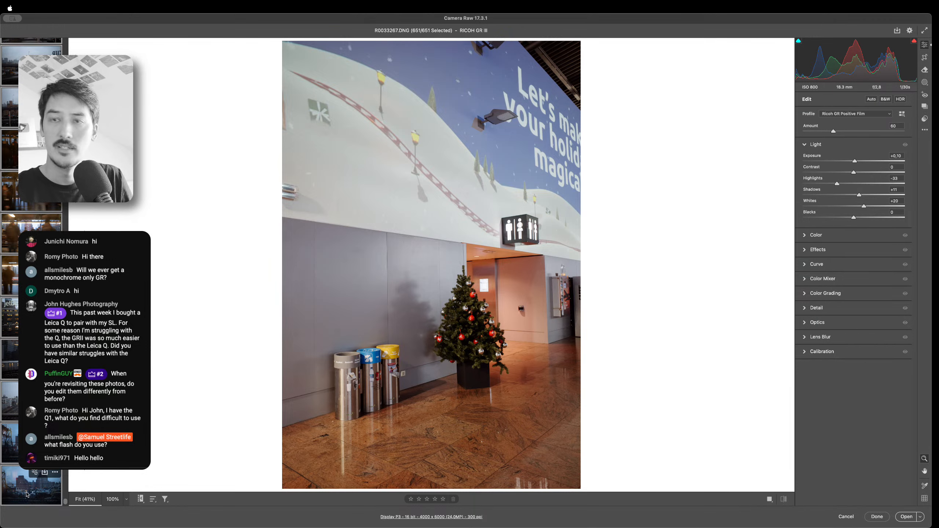
Check the synced look on several flash street portraits near the end of the filmstrip
{"action": "scroll", "coordinate": [27, 494], "scroll_direction": "up", "scroll_amount": 10}
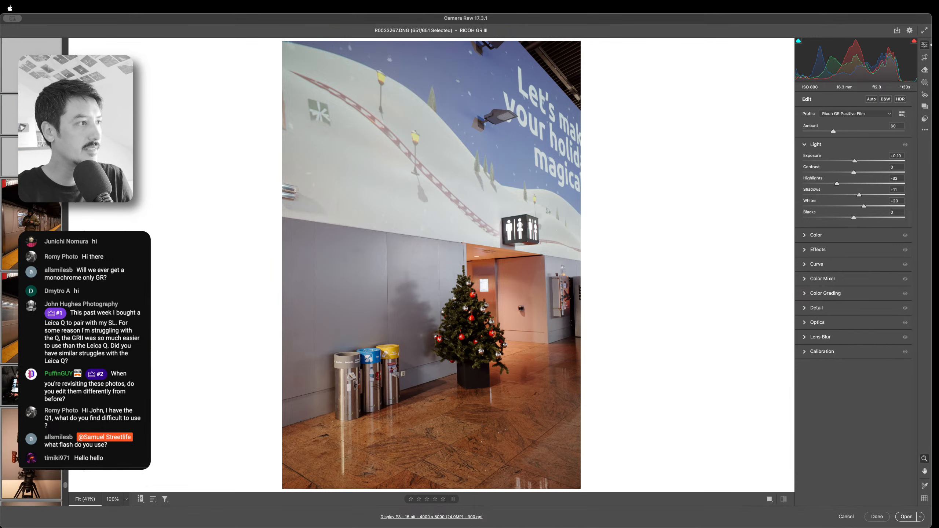
{"action": "scroll", "coordinate": [31, 272], "scroll_direction": "up", "scroll_amount": 3}
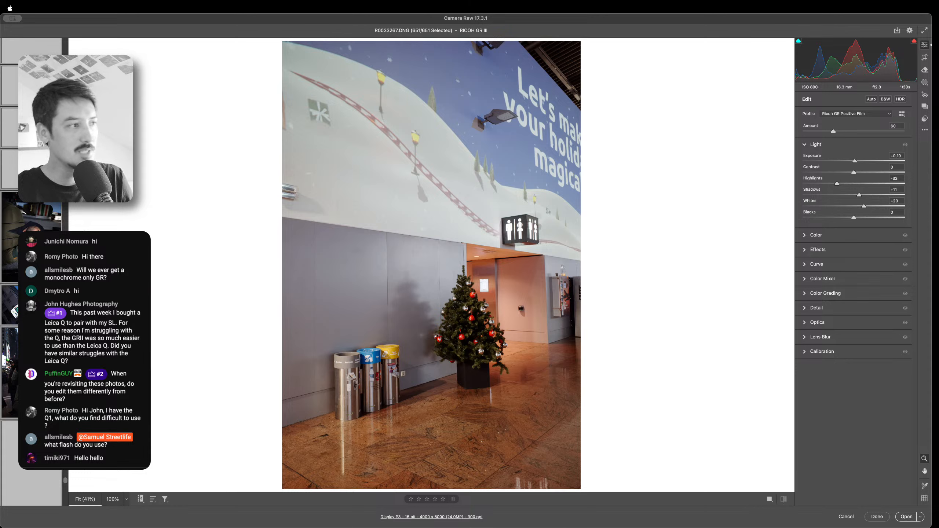
{"action": "scroll", "coordinate": [31, 346], "scroll_direction": "up", "scroll_amount": 3}
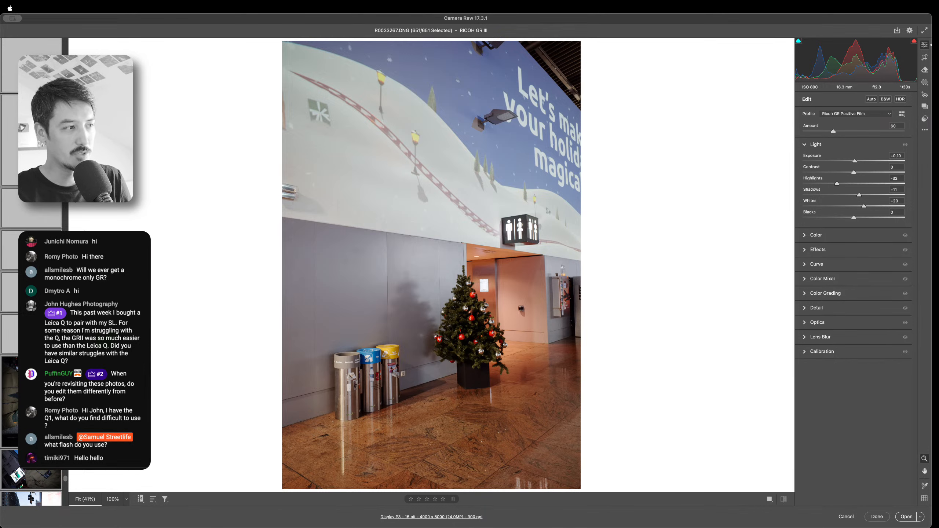
{"action": "left_click", "coordinate": [32, 402]}
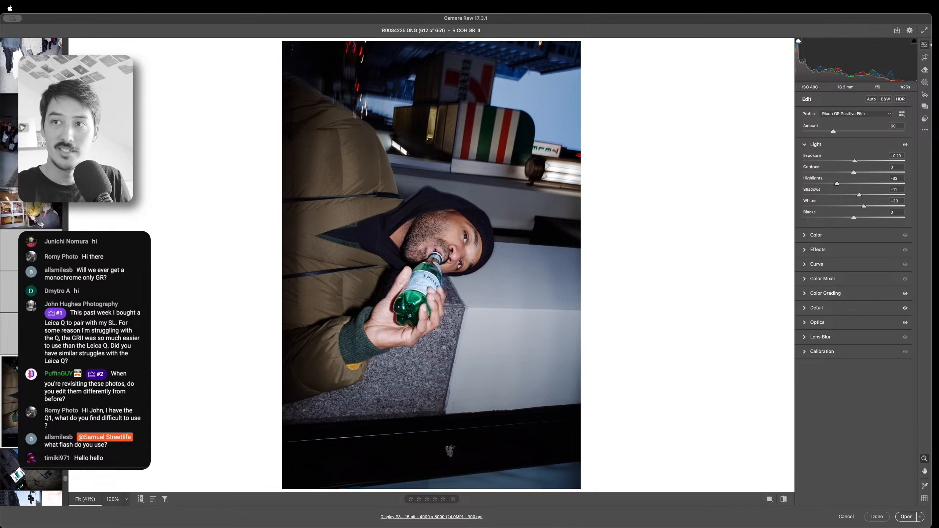
{"action": "scroll", "coordinate": [31, 402], "scroll_direction": "up", "scroll_amount": 3}
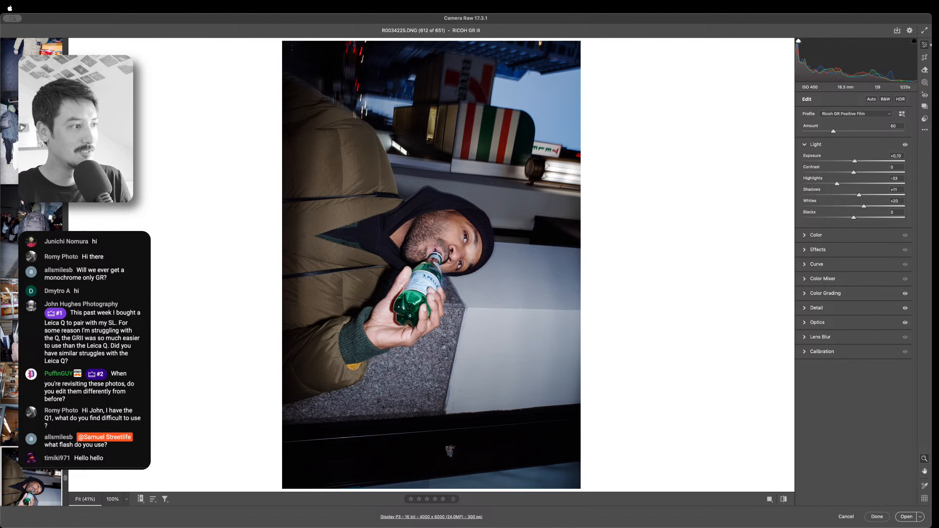
{"action": "left_click", "coordinate": [31, 425]}
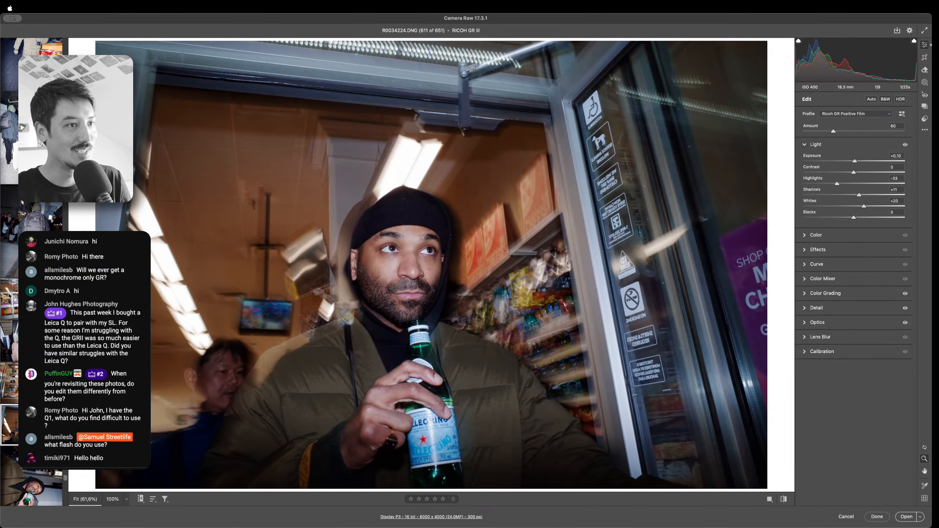
{"action": "left_click", "coordinate": [31, 299]}
{"action": "left_click", "coordinate": [32, 341]}
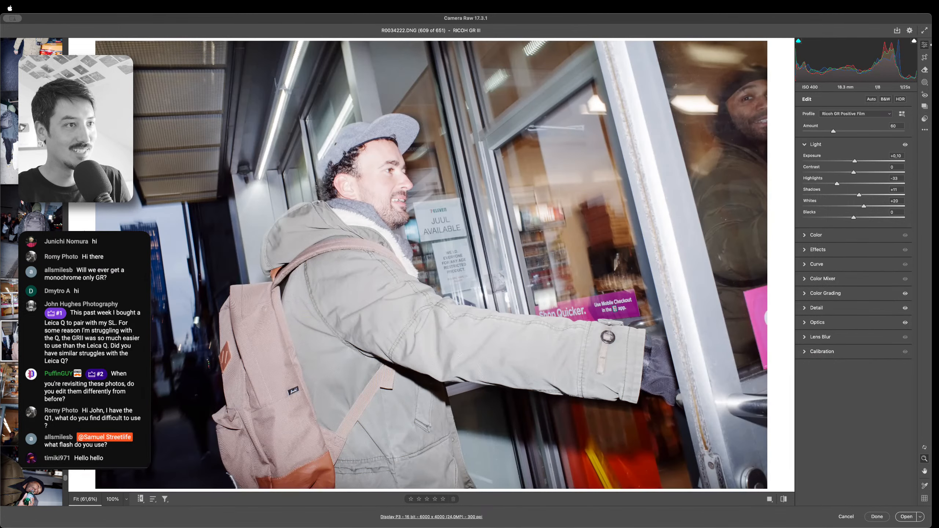
Return from photo R0034222.DNG to the start of the filmstrip and open the first photo, R0033267.DNG
{"action": "scroll", "coordinate": [16, 240], "scroll_direction": "up", "scroll_amount": 6}
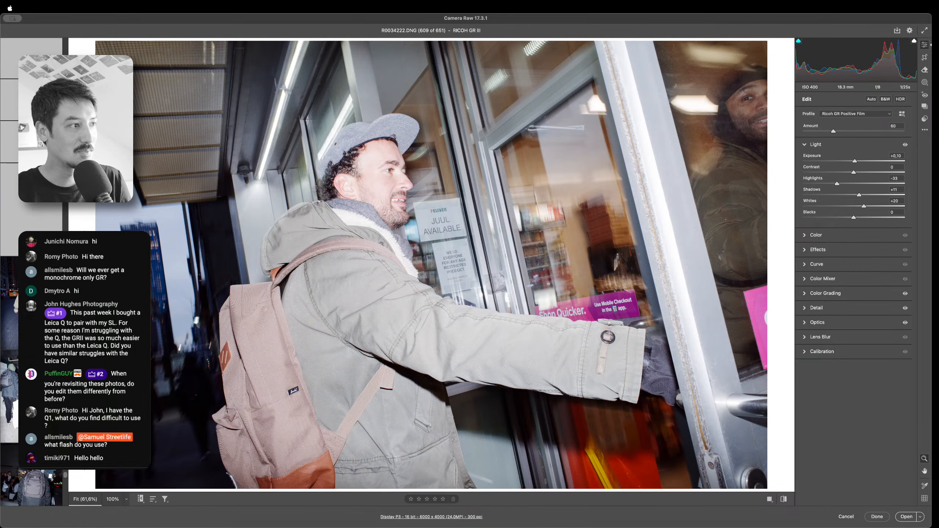
{"action": "scroll", "coordinate": [31, 274], "scroll_direction": "up", "scroll_amount": 5}
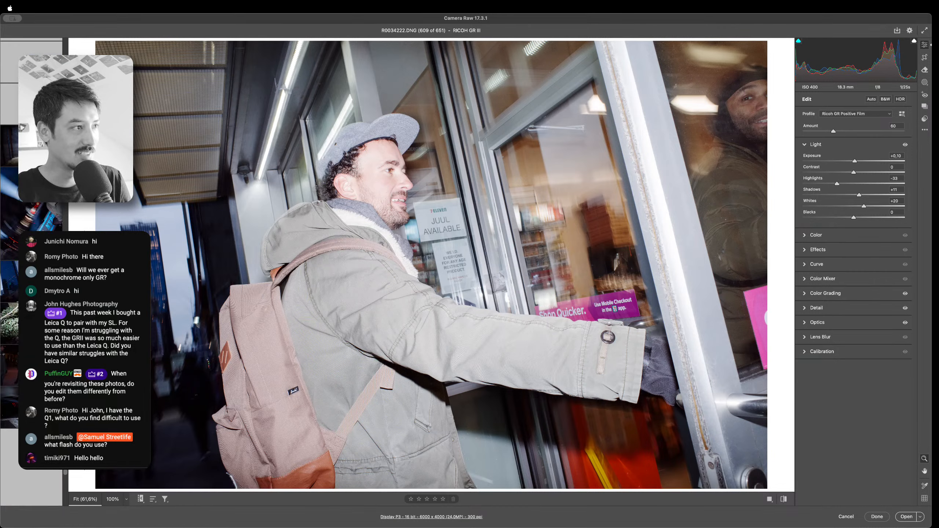
{"action": "scroll", "coordinate": [32, 273], "scroll_direction": "up", "scroll_amount": 5}
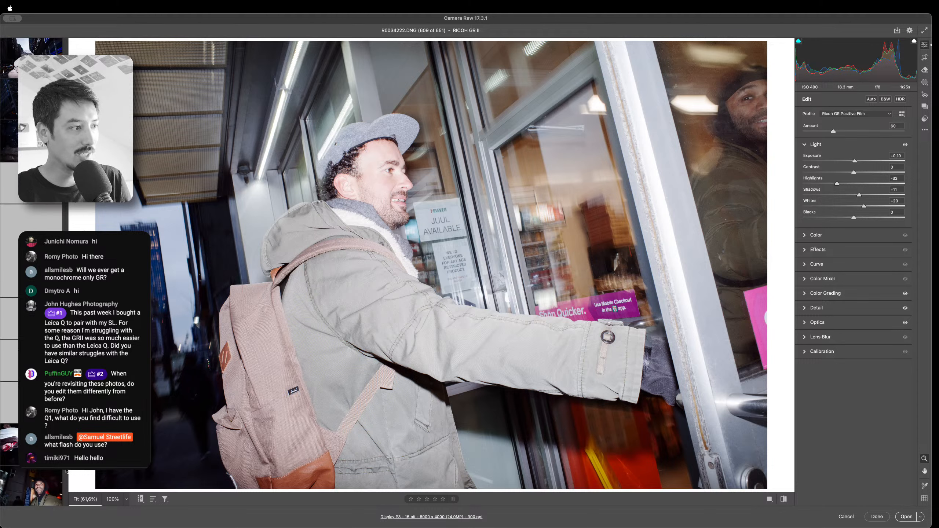
{"action": "scroll", "coordinate": [63, 472], "scroll_direction": "up", "scroll_amount": 5}
{"action": "scroll", "coordinate": [32, 274], "scroll_direction": "up", "scroll_amount": 10}
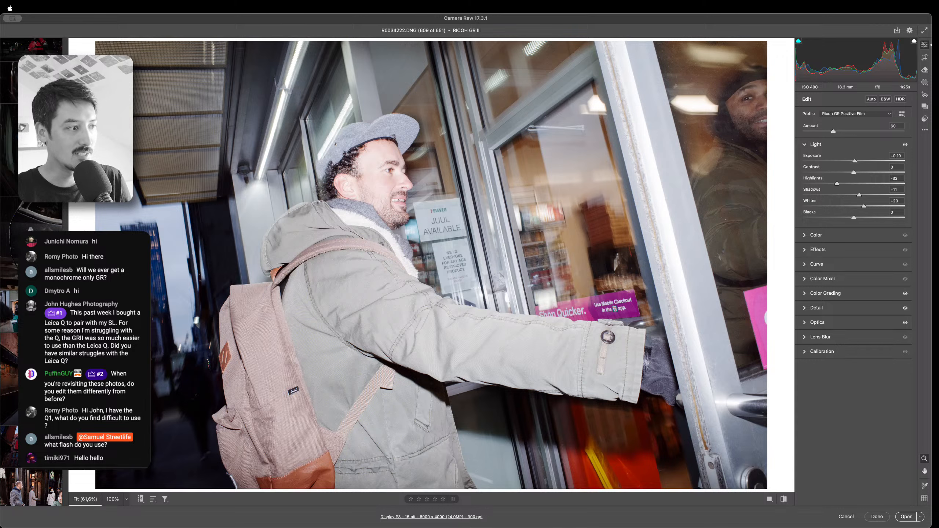
{"action": "scroll", "coordinate": [31, 274], "scroll_direction": "up", "scroll_amount": 10}
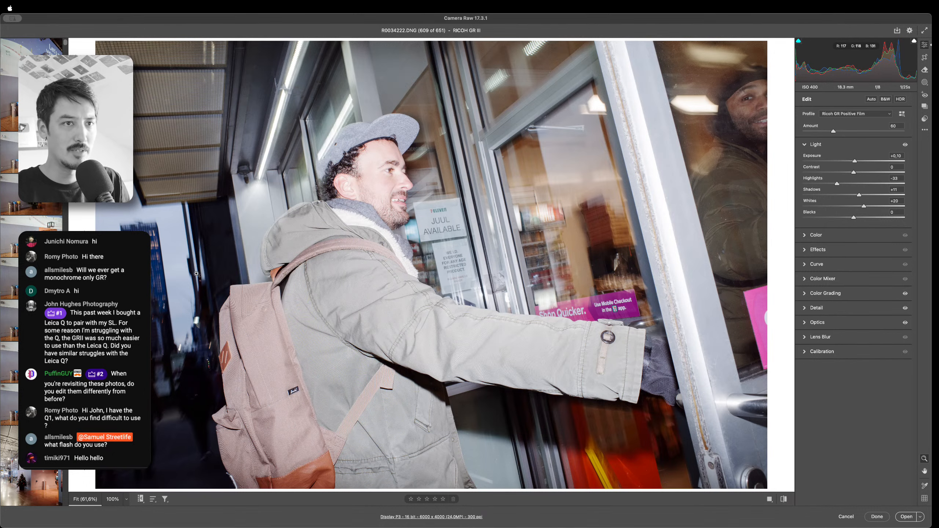
{"action": "left_click", "coordinate": [22, 127]}
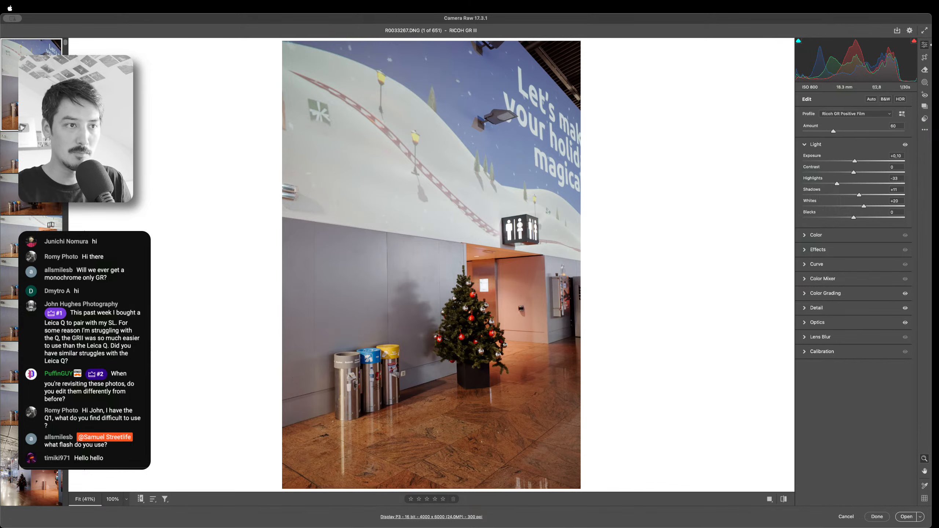
{"action": "key", "text": "Down"}
{"action": "key", "text": "Up"}
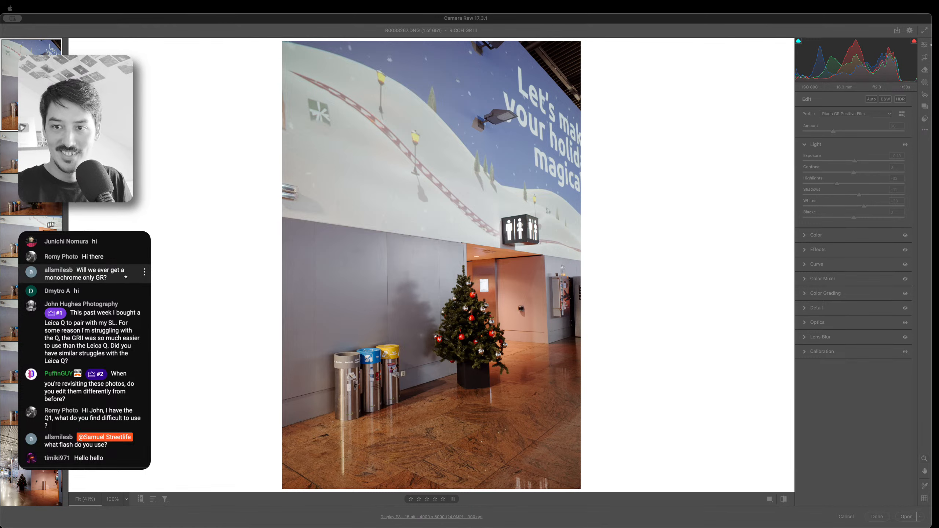
{"action": "scroll", "coordinate": [125, 276], "scroll_direction": "up", "scroll_amount": 10}
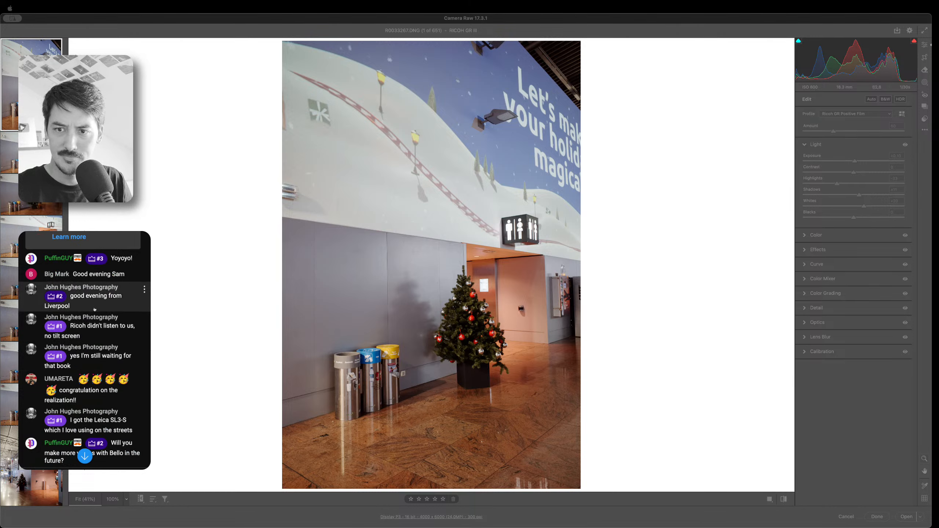
{"action": "scroll", "coordinate": [118, 318], "scroll_direction": "down", "scroll_amount": 2}
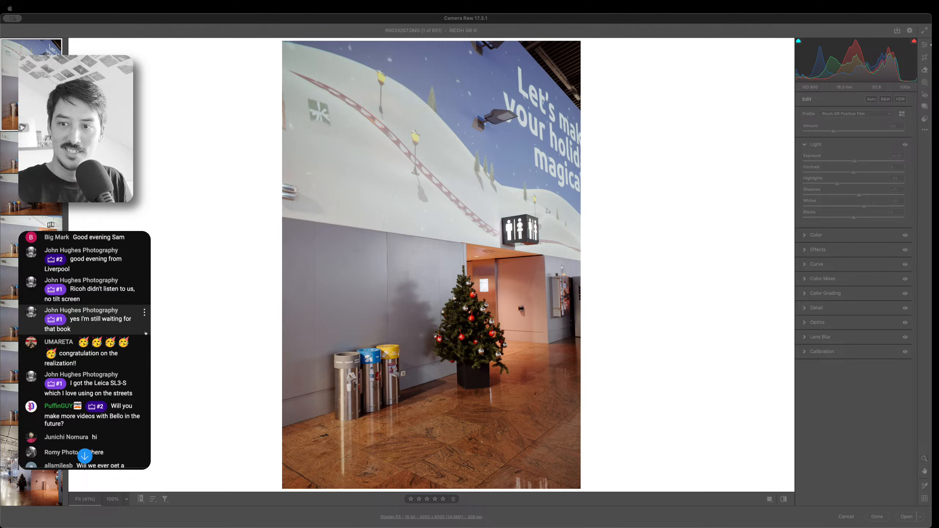
{"action": "scroll", "coordinate": [136, 335], "scroll_direction": "down", "scroll_amount": 1}
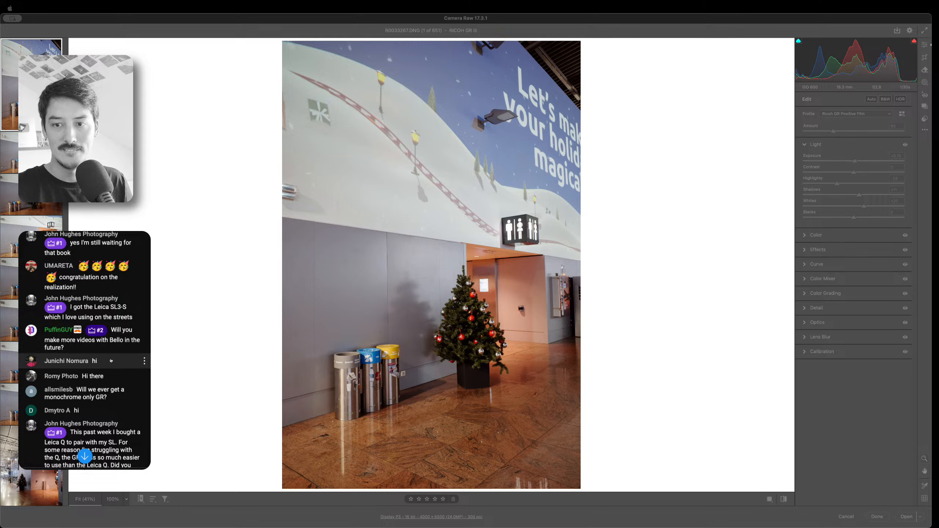
{"action": "scroll", "coordinate": [111, 354], "scroll_direction": "down", "scroll_amount": 1}
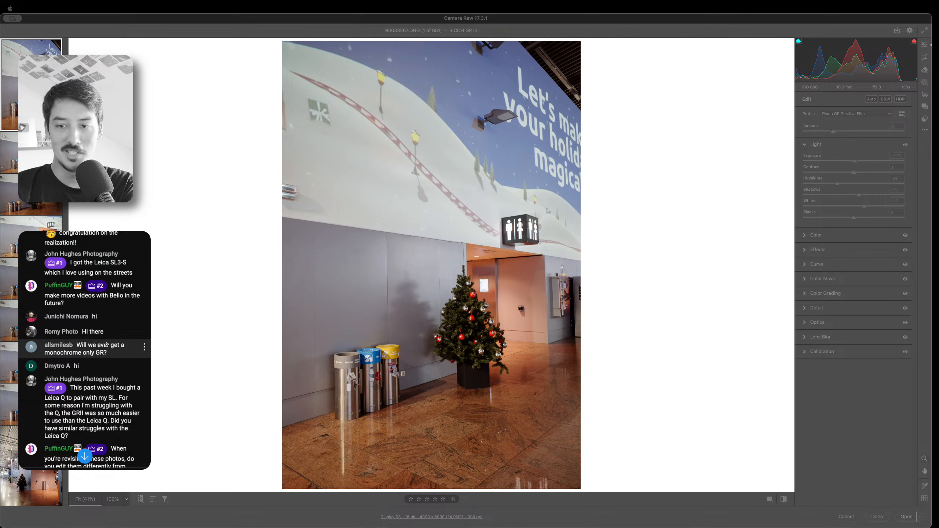
{"action": "scroll", "coordinate": [110, 341], "scroll_direction": "down", "scroll_amount": 3}
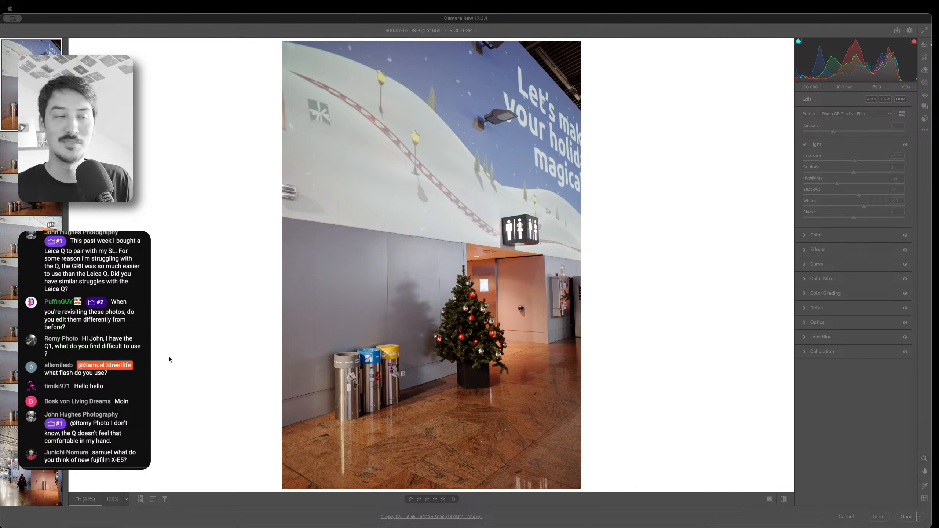
{"action": "key", "text": "super+Tab"}
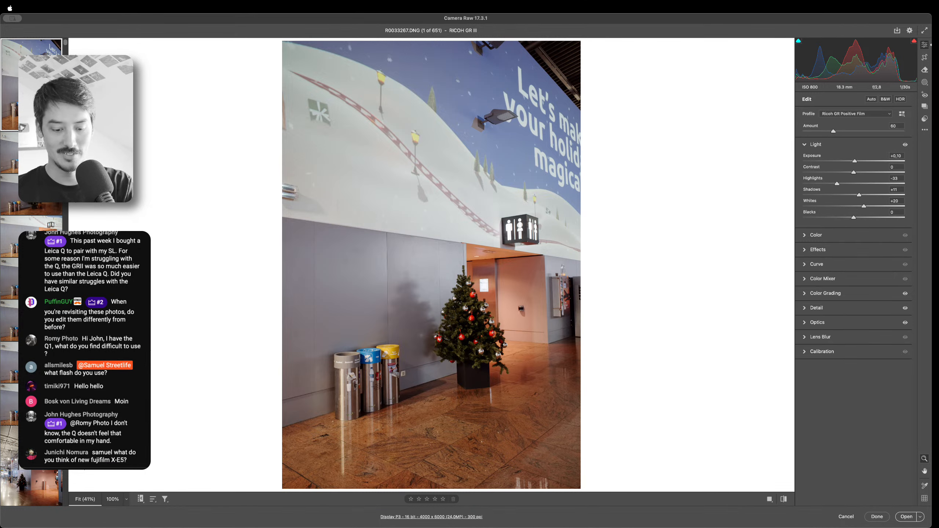
Compare the first four airport Christmas tree photos with one another, from R0033267.DNG to R0033270.DNG
{"action": "key", "text": "backslash"}
{"action": "key", "text": "backslash"}
{"action": "key", "text": "backslash"}
{"action": "key", "text": "backslash"}
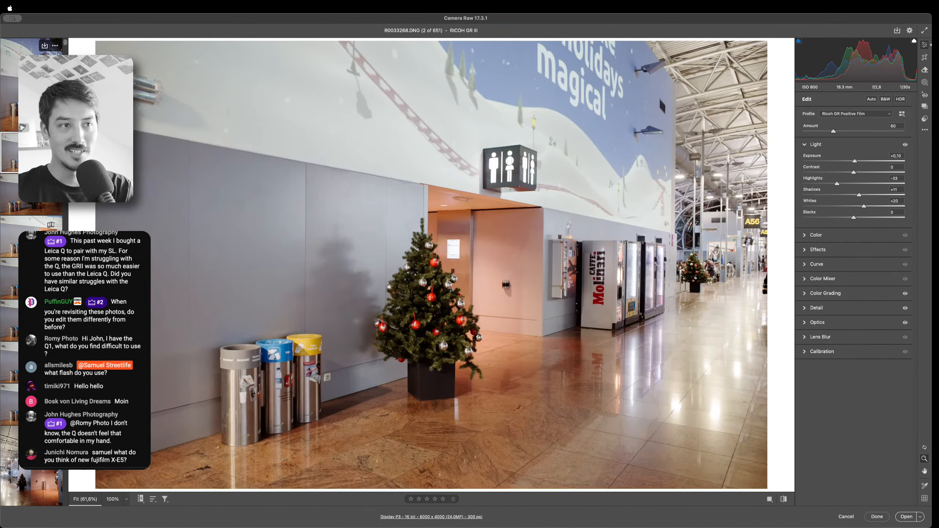
{"action": "key", "text": "Down"}
{"action": "key", "text": "Up"}
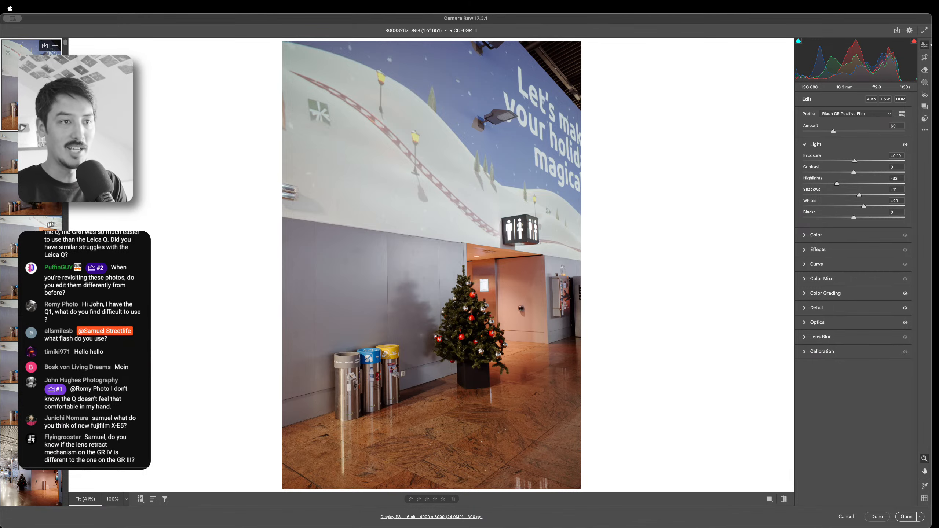
{"action": "key", "text": "Down"}
{"action": "key", "text": "Up"}
{"action": "key", "text": "Down"}
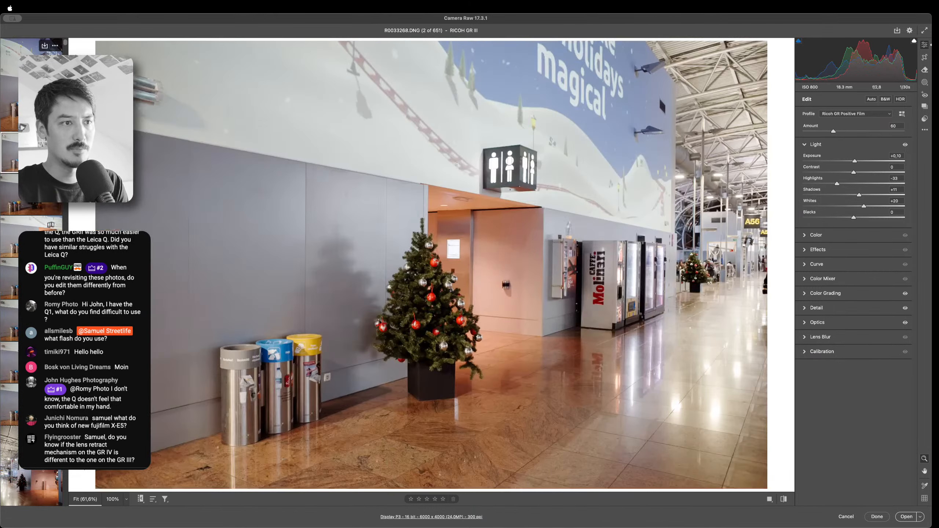
{"action": "key", "text": "Down"}
{"action": "key", "text": "Up"}
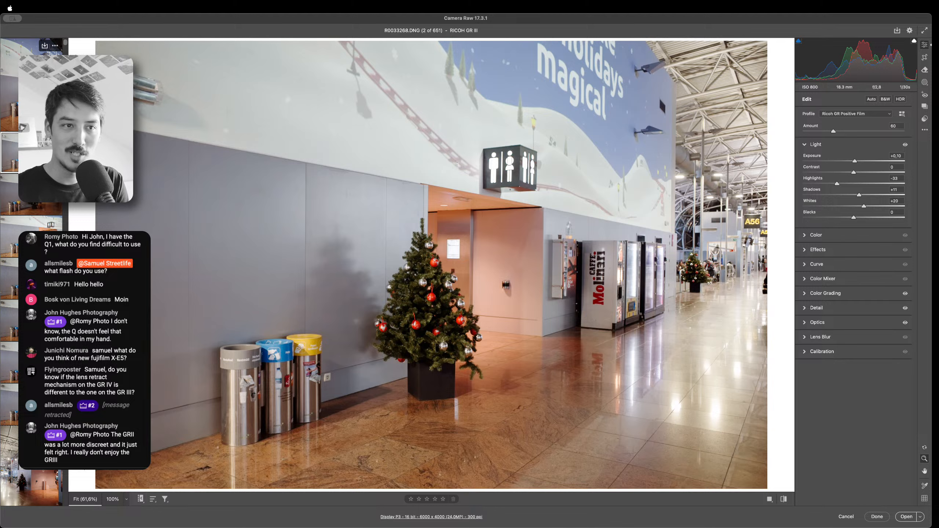
{"action": "key", "text": "Down"}
{"action": "key", "text": "Down"}
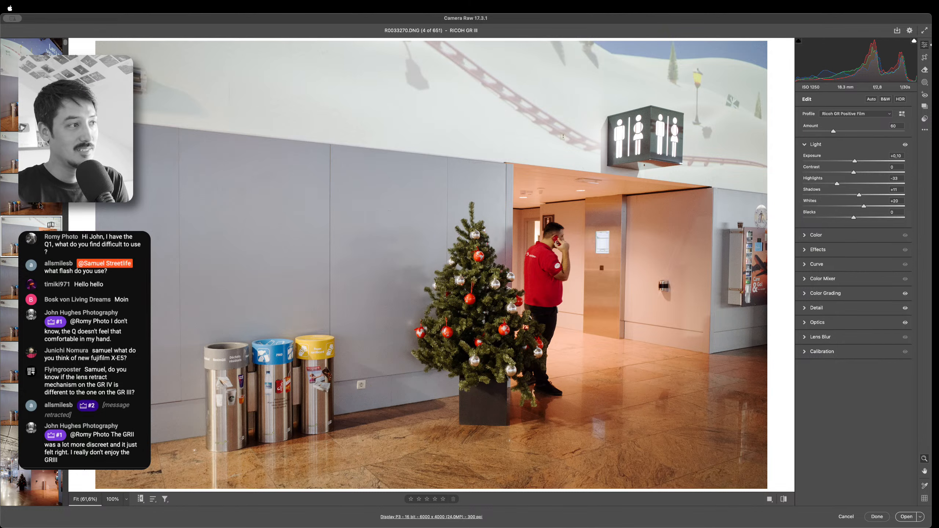
{"action": "key", "text": "Up"}
{"action": "key", "text": "Up"}
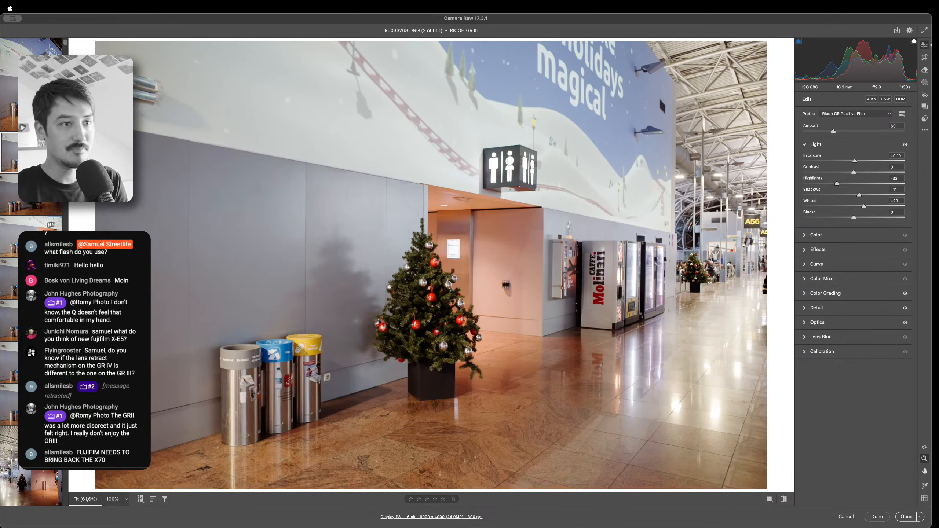
{"action": "key", "text": "Down"}
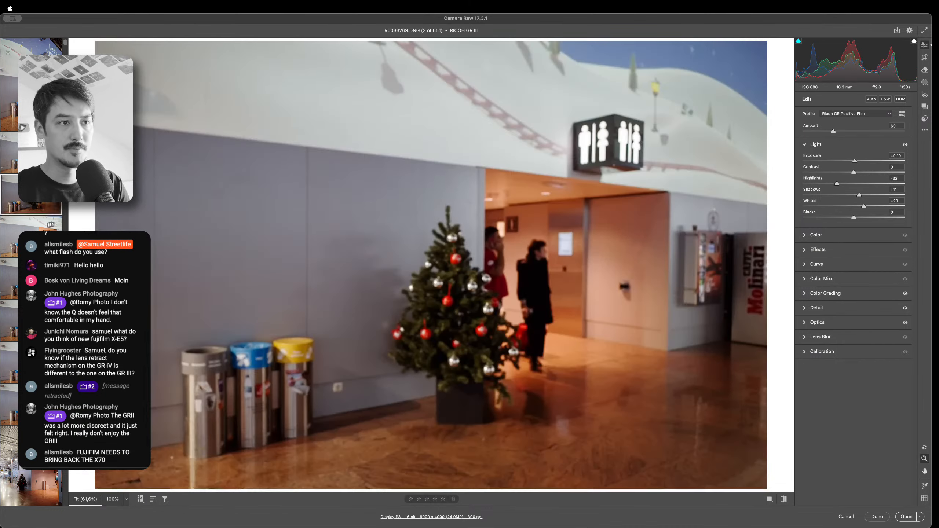
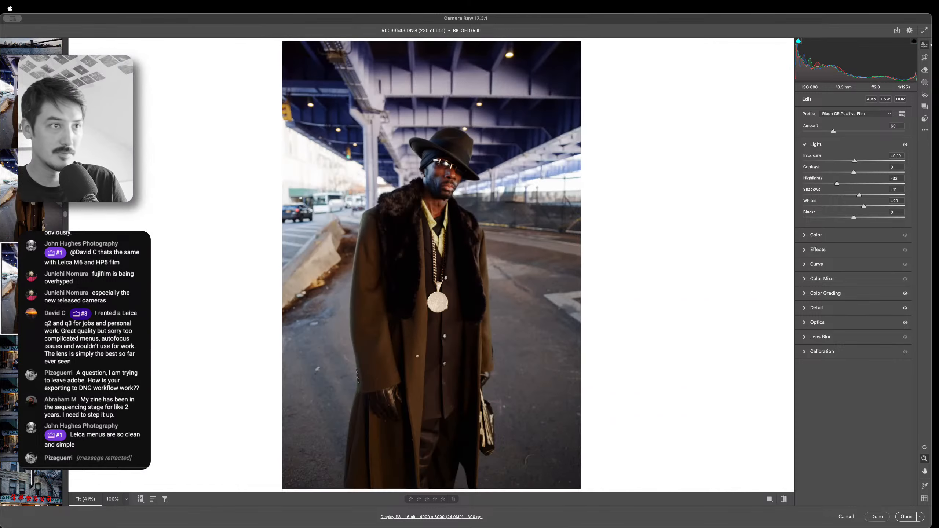
Compare the portraits of the man in the fur-collared coat under the bridge and give R0033541.DNG a yellow label
{"action": "key", "text": "Right"}
{"action": "key", "text": "Right"}
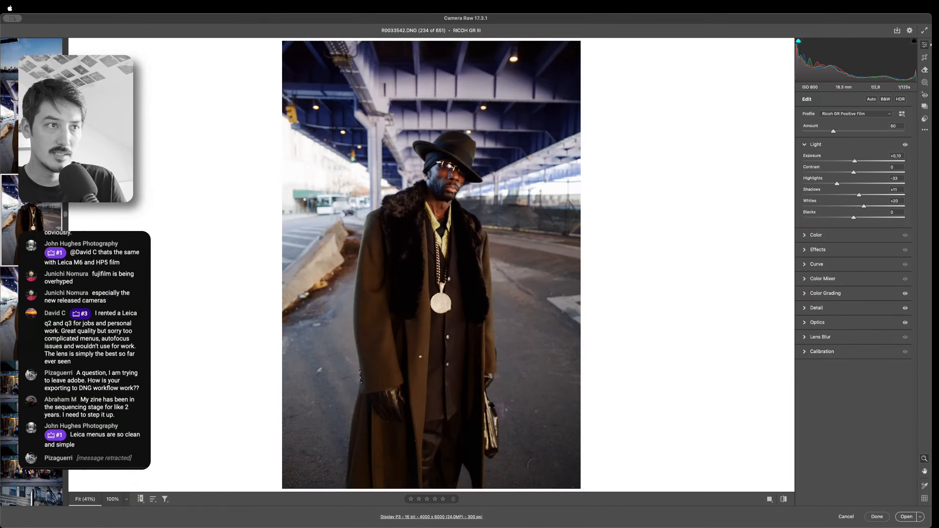
{"action": "key", "text": "Left"}
{"action": "key", "text": "Left"}
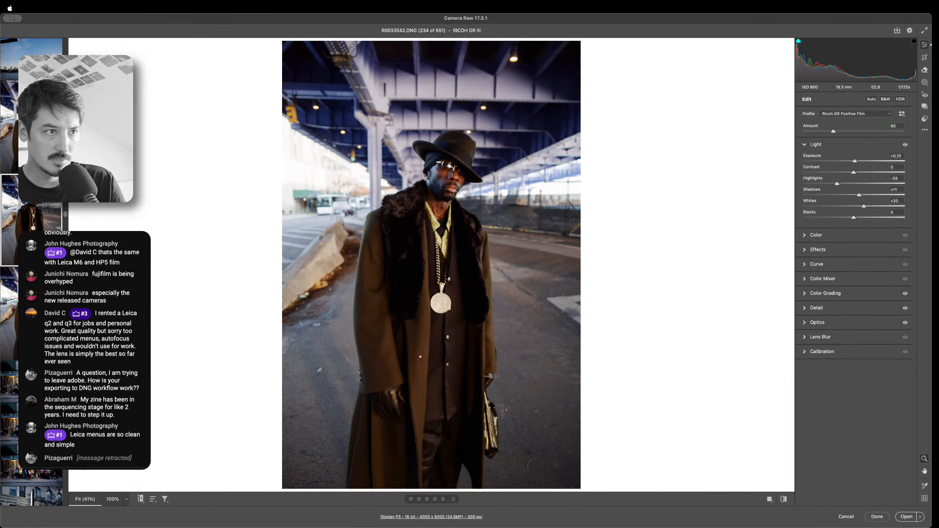
{"action": "key", "text": "super+5"}
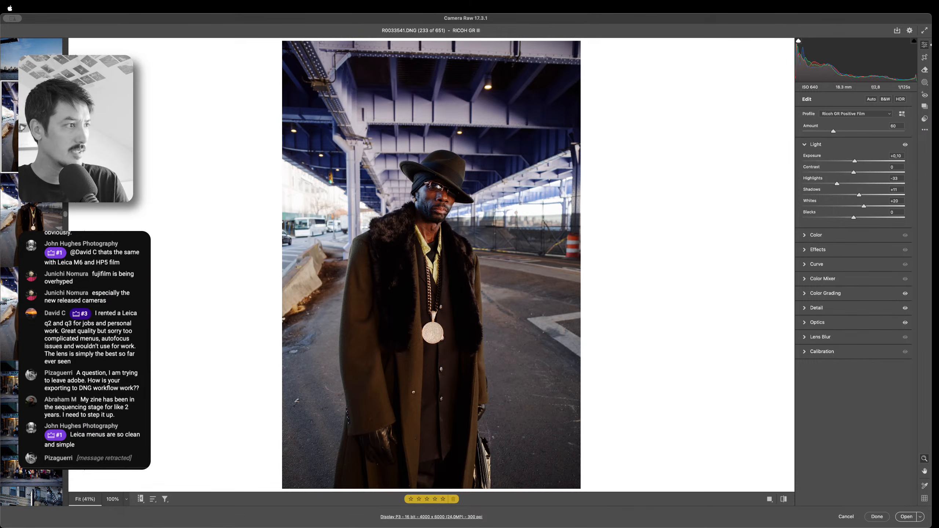
Review the photos following the under-bridge portraits, from the Chinatown market shots to the street intersection in R0033552.DNG
{"action": "key", "text": "Right"}
{"action": "key", "text": "Right"}
{"action": "key", "text": "Right"}
{"action": "key", "text": "Right"}
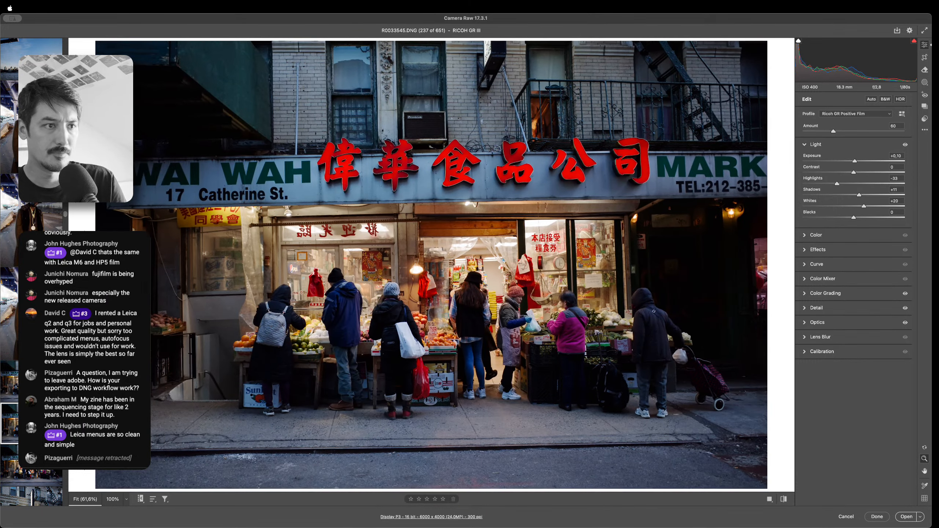
{"action": "key", "text": "Left"}
{"action": "key", "text": "Right"}
{"action": "key", "text": "Right"}
{"action": "key", "text": "Right"}
{"action": "key", "text": "Right"}
{"action": "key", "text": "Right"}
{"action": "key", "text": "Right"}
{"action": "key", "text": "Right"}
{"action": "key", "text": "Right"}
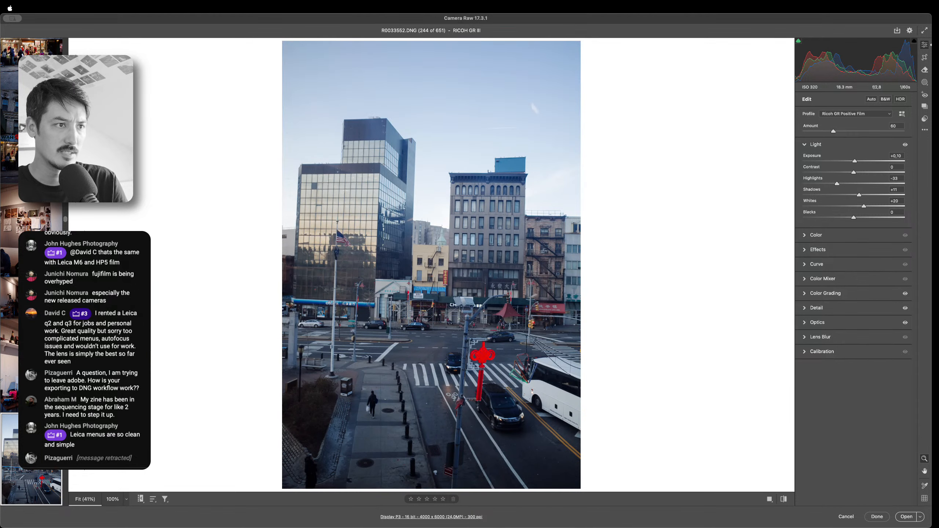
Compare R0033554.DNG, the man bending over the studio equipment bags, with the next frame and give it a yellow label
{"action": "key", "text": "Right"}
{"action": "key", "text": "Right"}
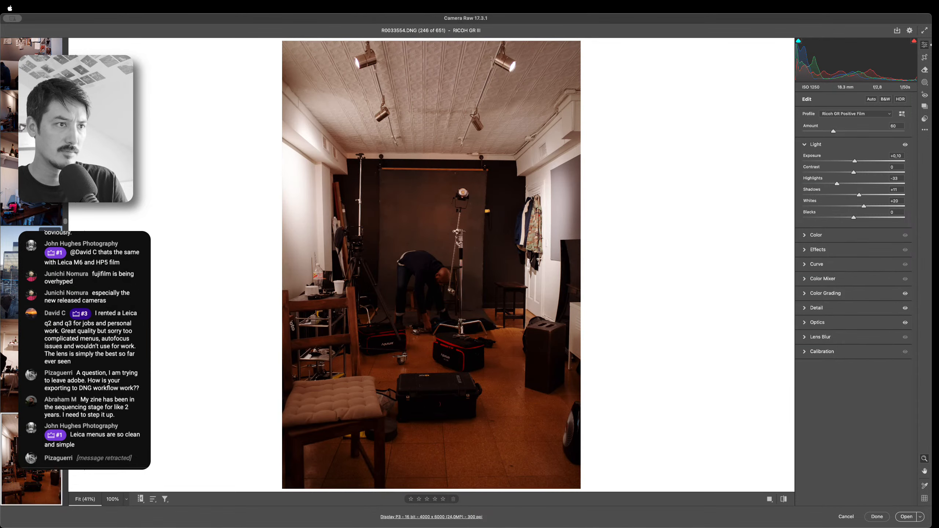
{"action": "key", "text": "Right"}
{"action": "key", "text": "Left"}
{"action": "key", "text": "super+7"}
Review the following studio photos up to R0033568.DNG and examine the photographer's reflection in the camera rig's lens up close
{"action": "key", "text": "Right"}
{"action": "key", "text": "Right"}
{"action": "key", "text": "Right"}
{"action": "key", "text": "Right"}
{"action": "key", "text": "Right"}
{"action": "key", "text": "Right"}
{"action": "key", "text": "Right"}
{"action": "key", "text": "Right"}
{"action": "key", "text": "Right"}
{"action": "key", "text": "Right"}
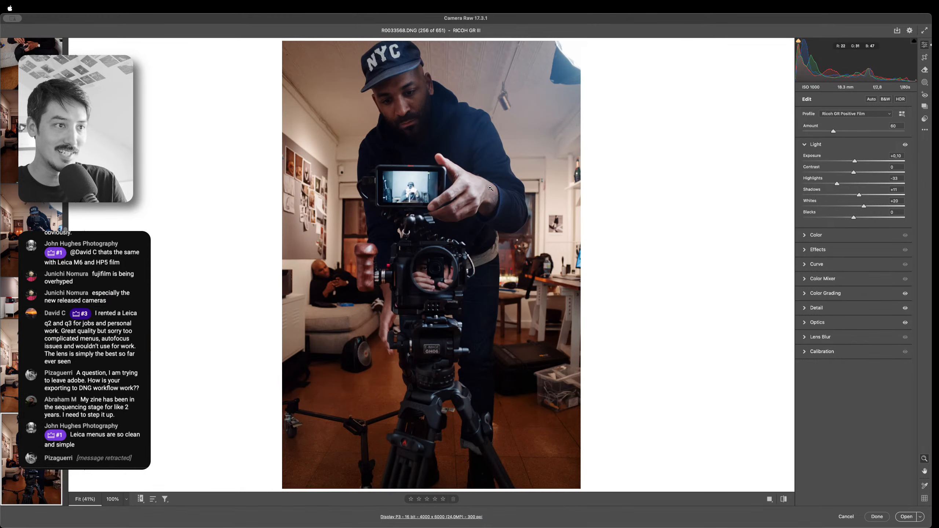
{"action": "scroll", "coordinate": [445, 272], "scroll_direction": "up", "scroll_amount": 10}
{"action": "scroll", "coordinate": [459, 279], "scroll_direction": "up", "scroll_amount": 3}
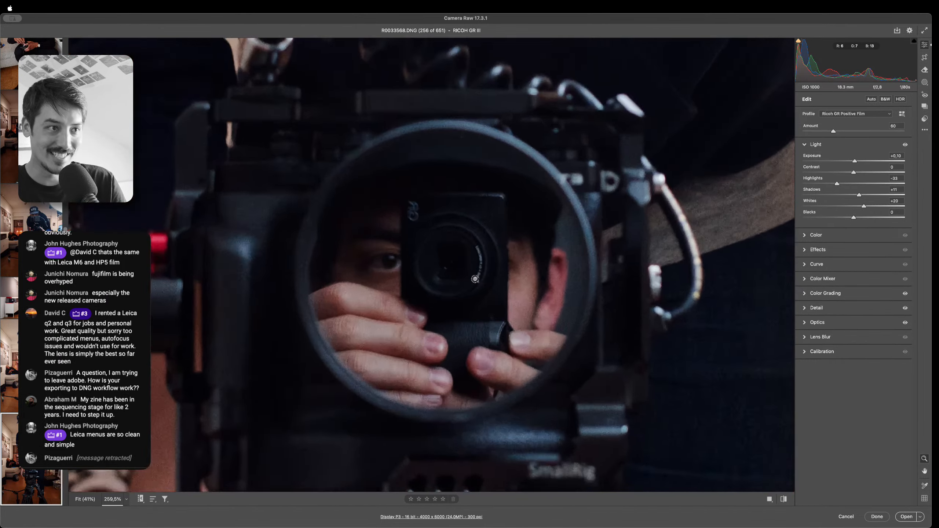
{"action": "scroll", "coordinate": [475, 279], "scroll_direction": "up", "scroll_amount": 4}
Review the next eighteen photos of the studio shoot one by one, starting after R0033568.DNG
{"action": "key", "text": "Right"}
{"action": "key", "text": "Right"}
{"action": "key", "text": "Right"}
{"action": "key", "text": "Right"}
{"action": "key", "text": "Right"}
{"action": "key", "text": "Right"}
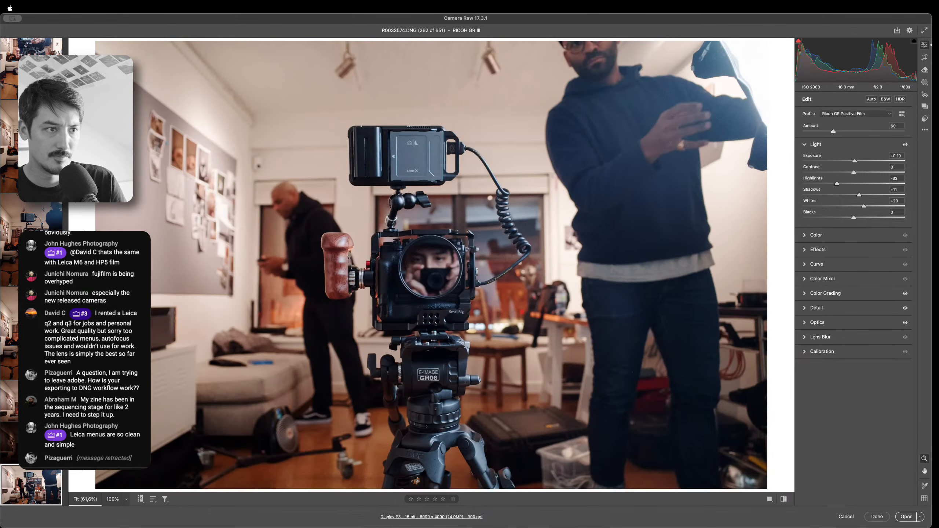
{"action": "key", "text": "Right"}
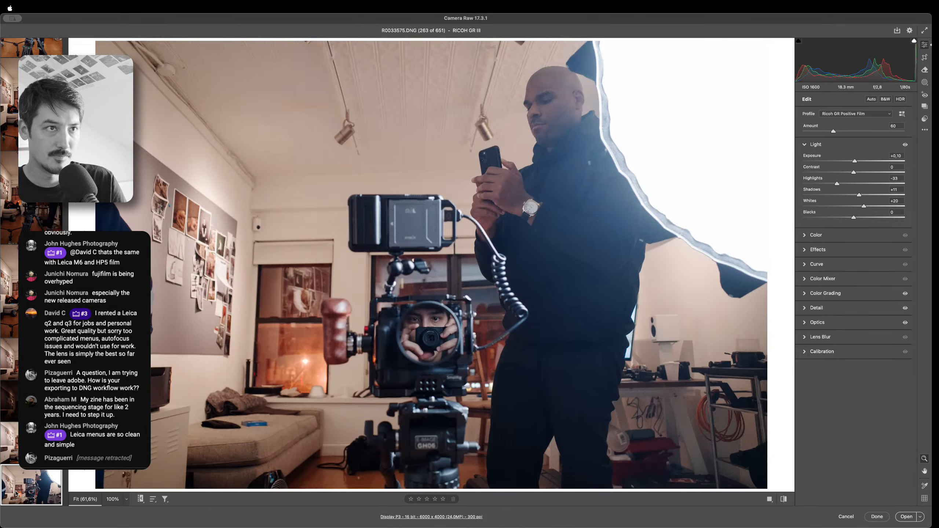
{"action": "key", "text": "Right"}
{"action": "key", "text": "Right"}
{"action": "key", "text": "Right"}
{"action": "key", "text": "Right"}
{"action": "key", "text": "Right"}
{"action": "key", "text": "Right"}
{"action": "key", "text": "Right"}
{"action": "key", "text": "Right"}
{"action": "key", "text": "Right"}
{"action": "key", "text": "Right"}
{"action": "key", "text": "Right"}
Go back to R0033584.DNG, examine the picture on the camera monitor up close, and fit the photo in view again
{"action": "key", "text": "Left"}
{"action": "key", "text": "Left"}
{"action": "left_click_drag", "start_coordinate": [450, 219], "coordinate": [552, 178]}
{"action": "scroll", "coordinate": [367, 186], "scroll_direction": "up", "scroll_amount": 2}
{"action": "left_click_drag", "start_coordinate": [423, 259], "coordinate": [459, 243]}
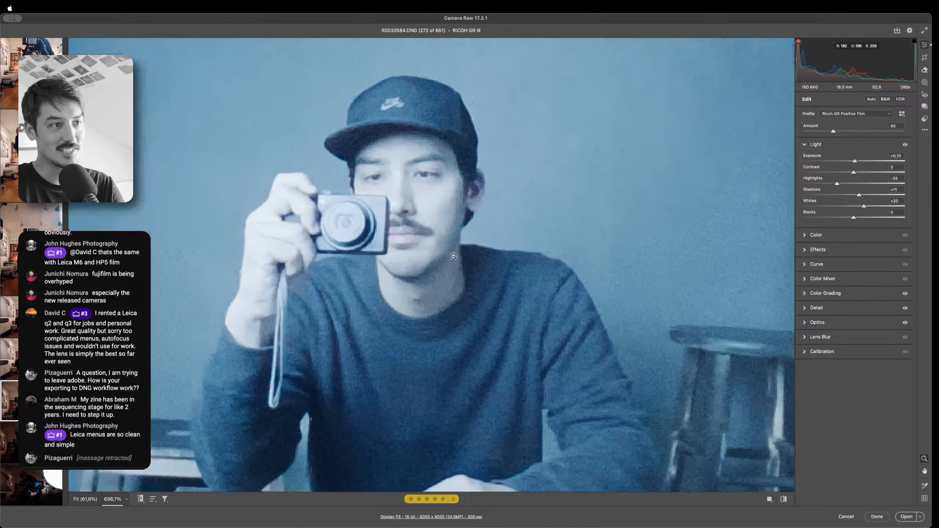
{"action": "key", "text": "super+0"}
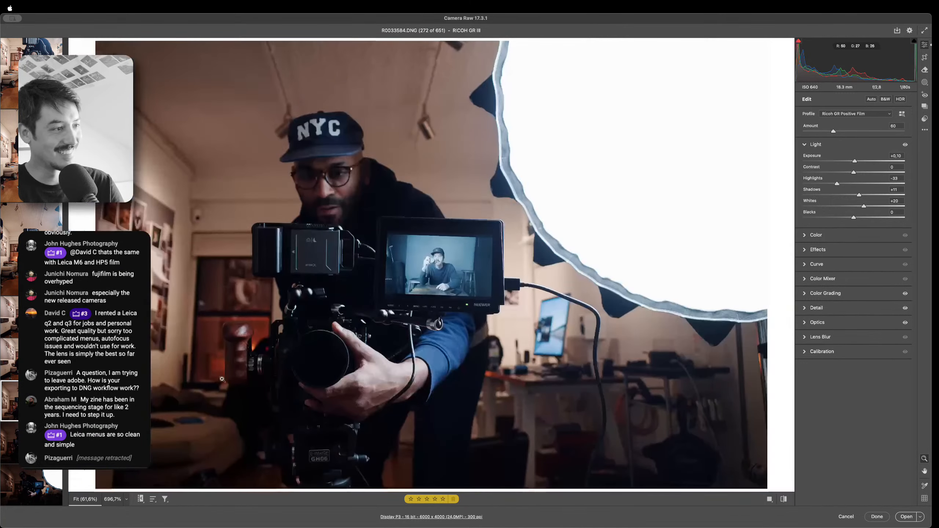
Examine the camera monitor in R0033585.DNG up close and continue reviewing to R0033587.DNG
{"action": "key", "text": "Right"}
{"action": "left_click_drag", "start_coordinate": [427, 272], "coordinate": [558, 196]}
{"action": "left_click", "coordinate": [511, 218]}
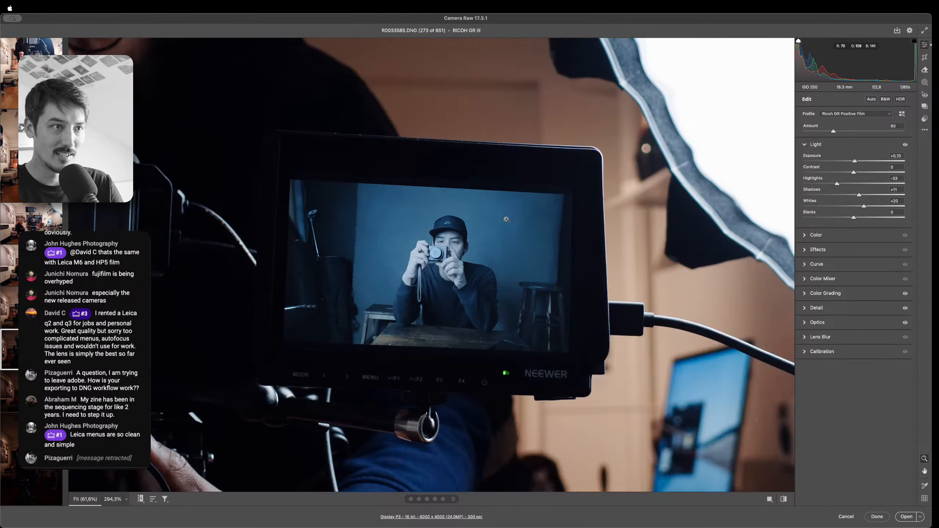
{"action": "key", "text": "Right"}
{"action": "key", "text": "Right"}
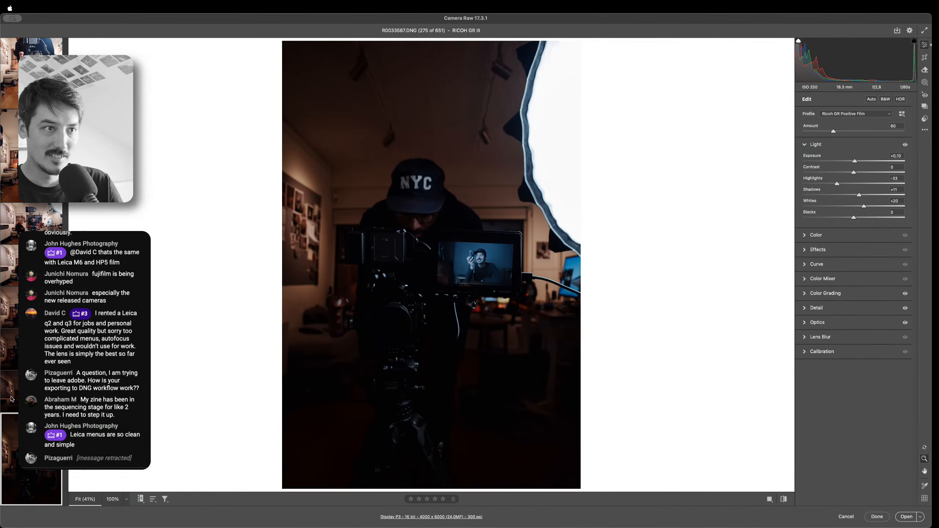
Review the studio photos from R0033587.DNG to R0033596.DNG one by one
{"action": "key", "text": "Right"}
{"action": "key", "text": "Right"}
{"action": "key", "text": "Right"}
{"action": "key", "text": "Right"}
{"action": "key", "text": "Right"}
{"action": "key", "text": "Right"}
{"action": "key", "text": "Right"}
{"action": "key", "text": "Right"}
{"action": "key", "text": "Right"}
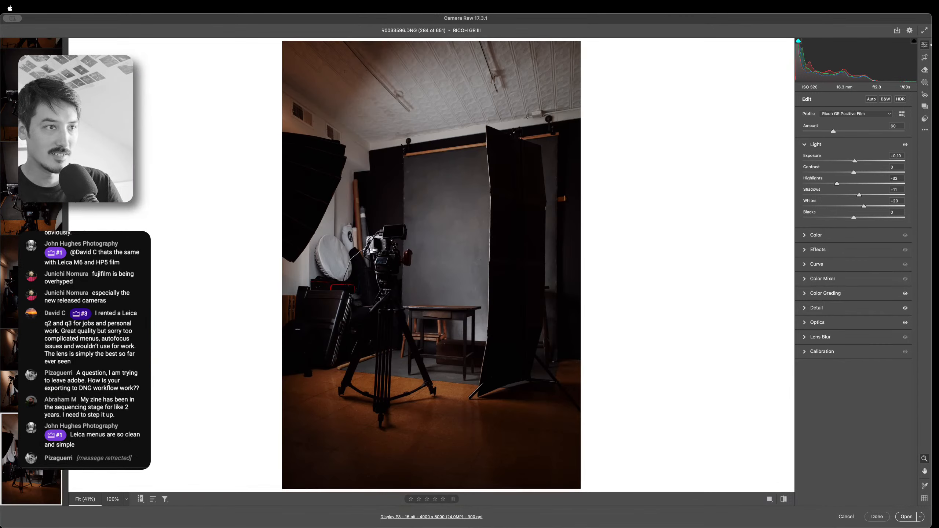
{"action": "key", "text": "Right"}
{"action": "key", "text": "Left"}
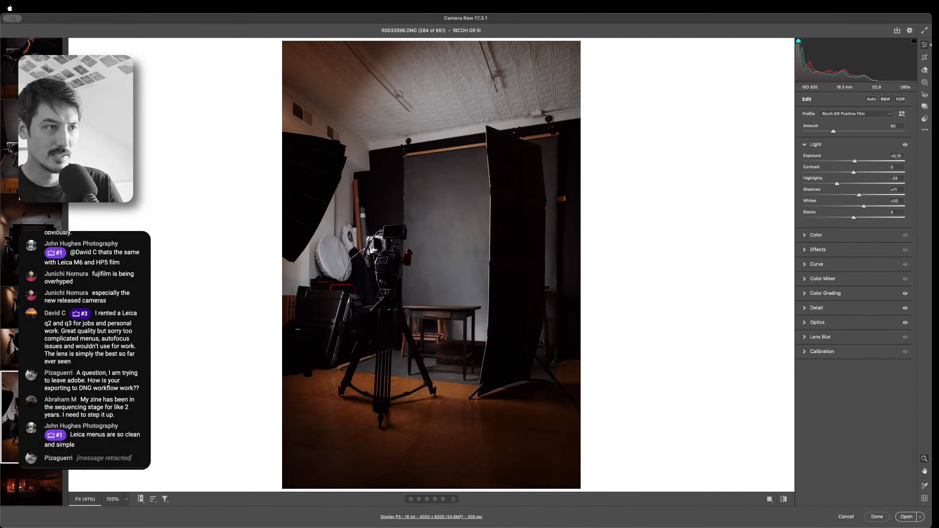
Label the red-lit room photo R0033597.DNG yellow, set its exposure to +1.25, and check it against the next photo
{"action": "key", "text": "Right"}
{"action": "key", "text": "Right"}
{"action": "key", "text": "Left"}
{"action": "key", "text": "super+7"}
{"action": "left_click_drag", "start_coordinate": [855, 161], "coordinate": [866, 162]}
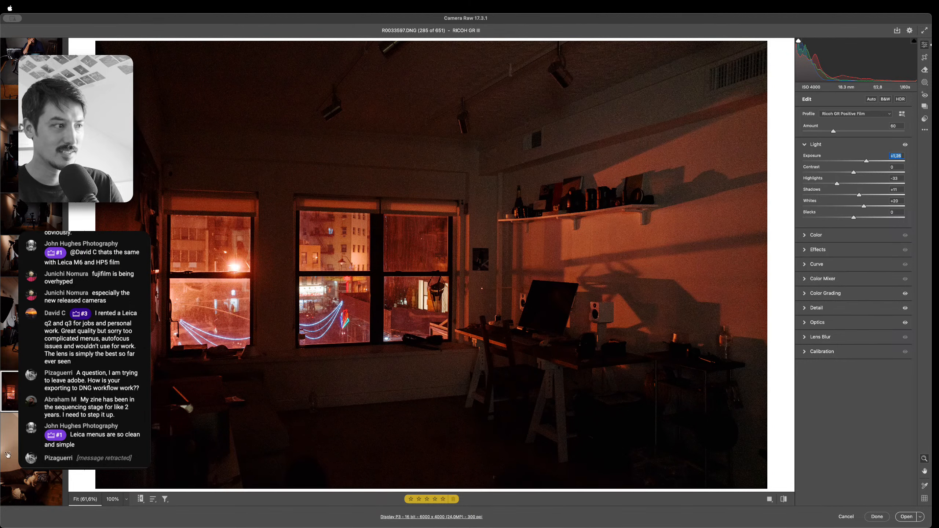
{"action": "key", "text": "Right"}
{"action": "key", "text": "Left"}
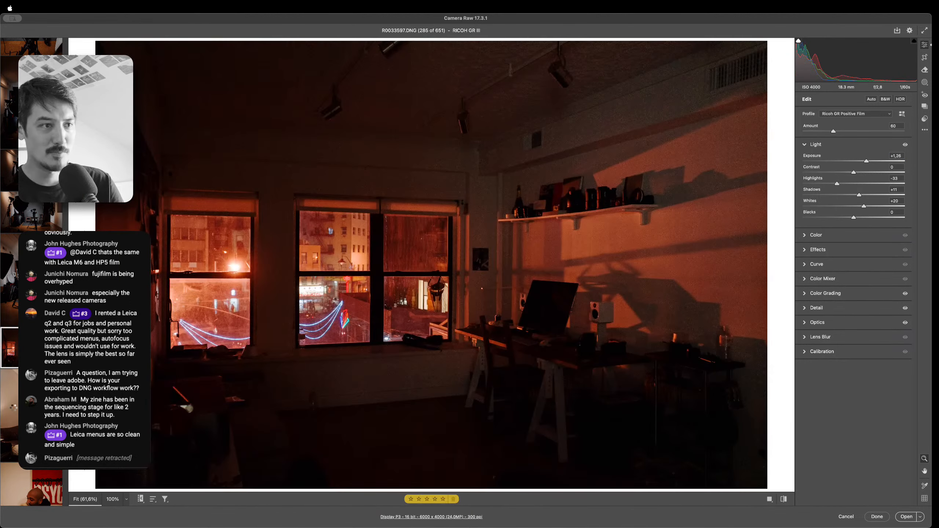
Review the photos following R0033597.DNG up to the portrait with the dog, R0033602.DNG
{"action": "key", "text": "Right"}
{"action": "key", "text": "Right"}
{"action": "key", "text": "Right"}
{"action": "key", "text": "Right"}
{"action": "key", "text": "Right"}
{"action": "key", "text": "Right"}
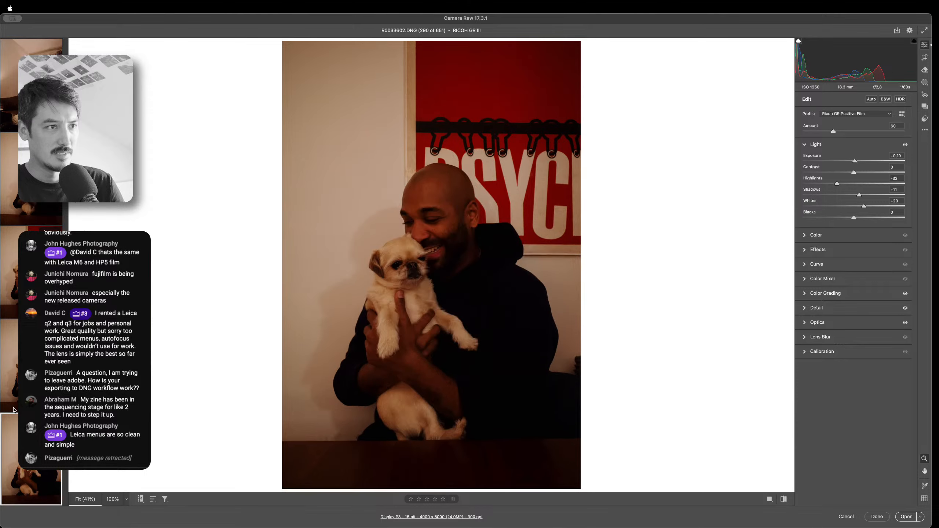
Compare the portraits of the man with the dog and label R0033606.DNG yellow
{"action": "key", "text": "Left"}
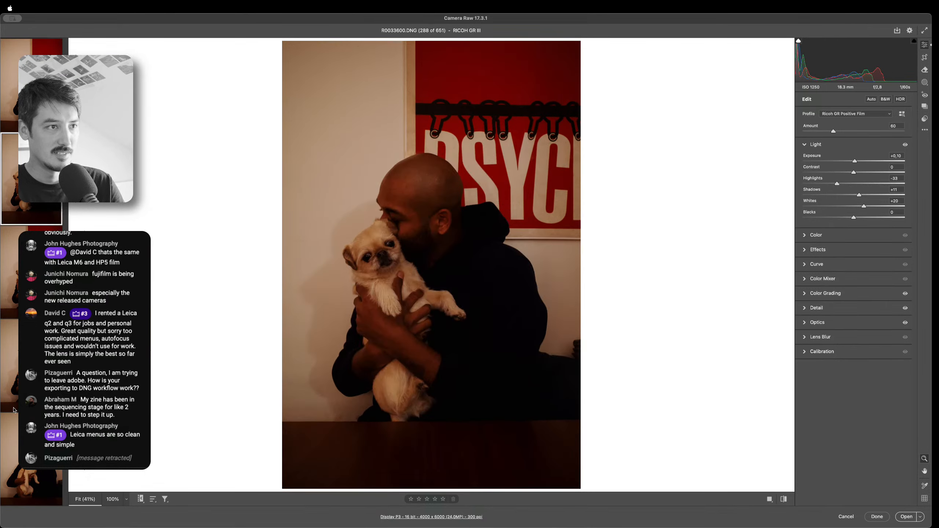
{"action": "key", "text": "Right"}
{"action": "key", "text": "Right"}
{"action": "key", "text": "Right"}
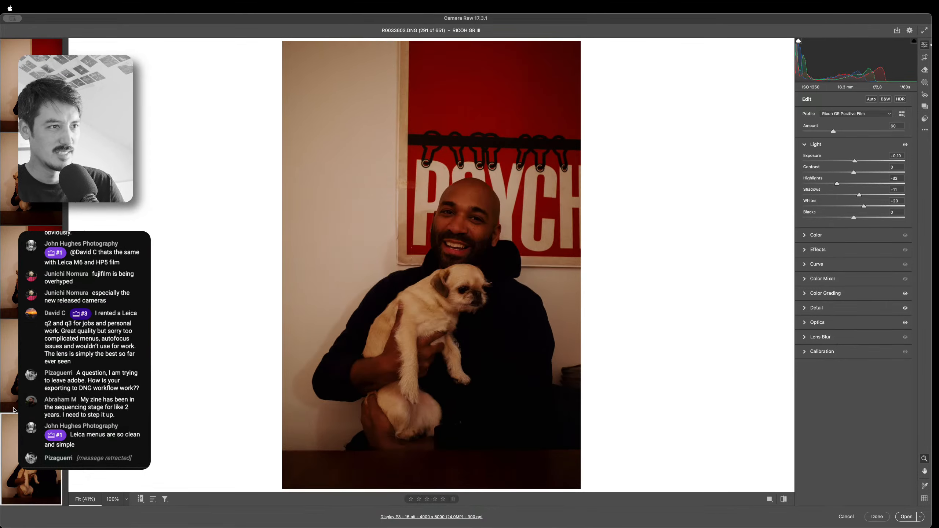
{"action": "key", "text": "Right"}
{"action": "key", "text": "Right"}
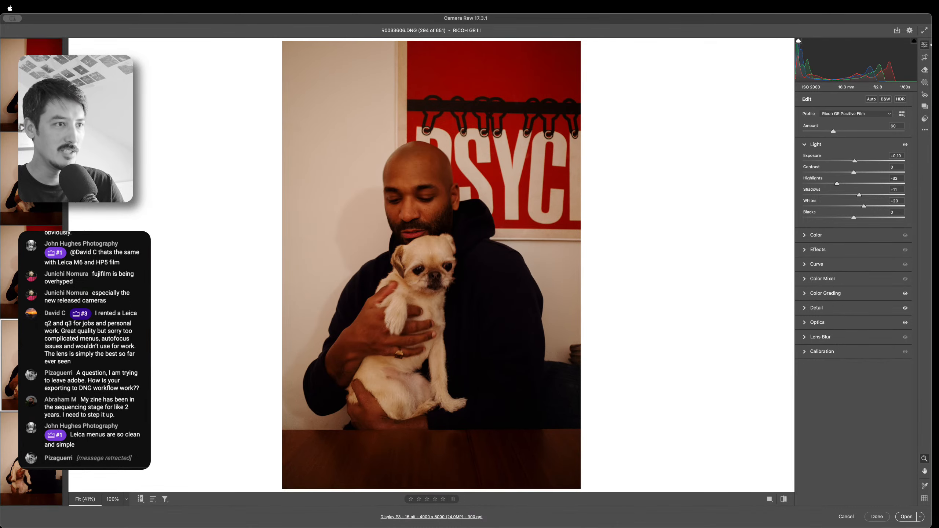
{"action": "key", "text": "super+7"}
Review the photos after R0033606.DNG up to the rainy street scene R0033613.DNG
{"action": "key", "text": "Right"}
{"action": "key", "text": "Right"}
{"action": "key", "text": "Right"}
{"action": "key", "text": "Right"}
{"action": "key", "text": "Right"}
{"action": "key", "text": "Right"}
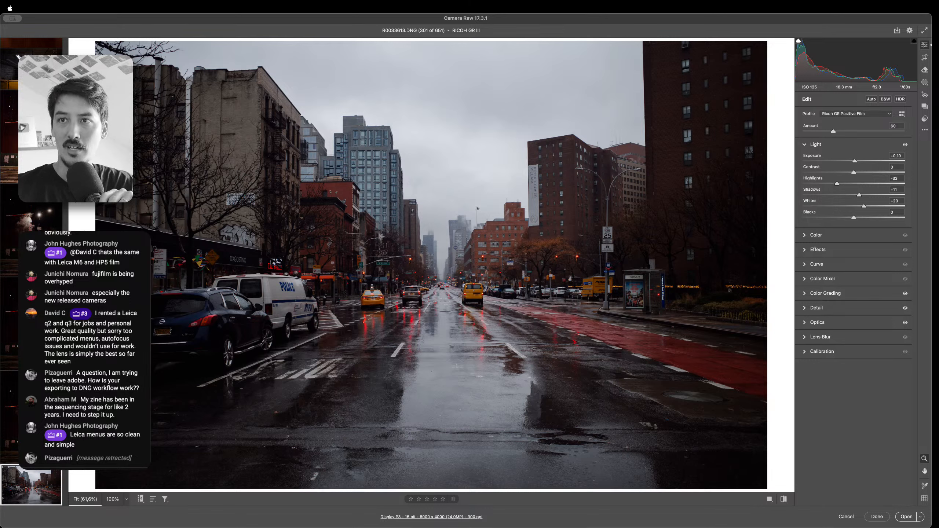
{"action": "left_click", "coordinate": [102, 414]}
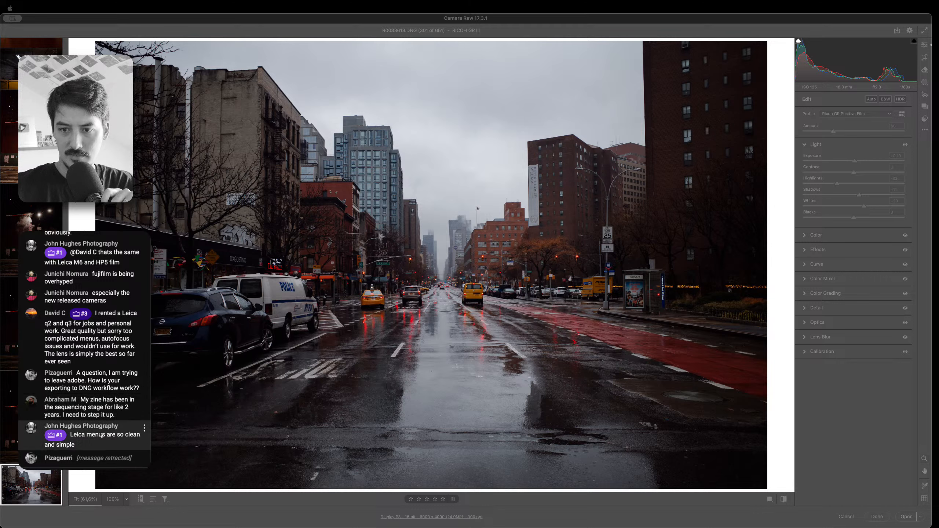
{"action": "left_click", "coordinate": [46, 244]}
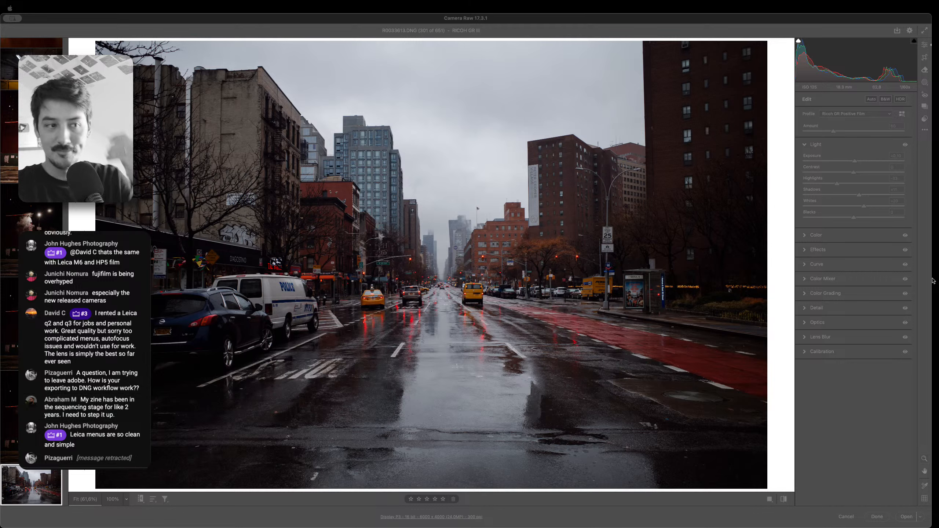
Label the bicycle handlebar photo R0033620.DNG yellow and set its exposure to +0.85 and shadows to +32
{"action": "key", "text": "Down"}
{"action": "key", "text": "Down"}
{"action": "key", "text": "Down"}
{"action": "key", "text": "Down"}
{"action": "key", "text": "Down"}
{"action": "key", "text": "Down"}
{"action": "left_click_drag", "start_coordinate": [855, 162], "coordinate": [863, 161]}
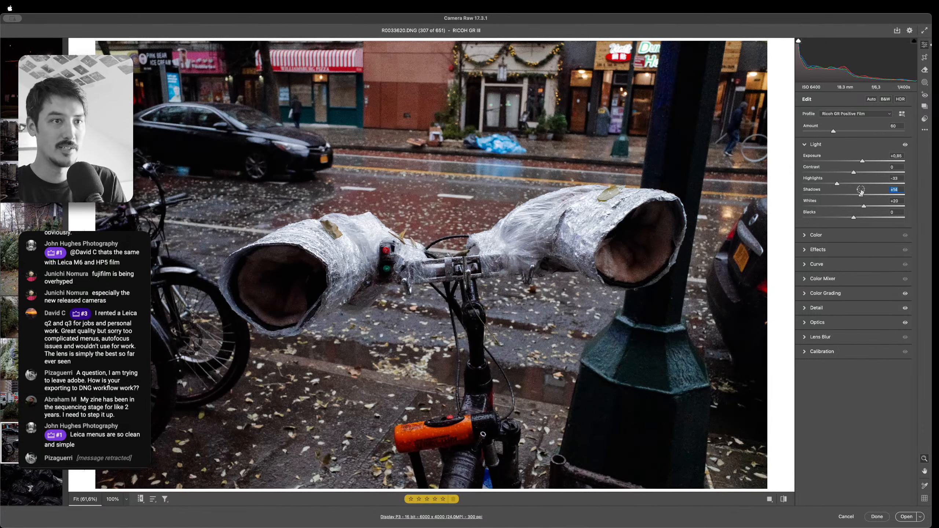
{"action": "mouse_move", "coordinate": [859, 194]}
{"action": "left_mouse_down"}
{"action": "mouse_move", "coordinate": [872, 194]}
{"action": "mouse_move", "coordinate": [865, 187]}
{"action": "left_mouse_up"}
{"action": "left_click", "coordinate": [9, 447]}
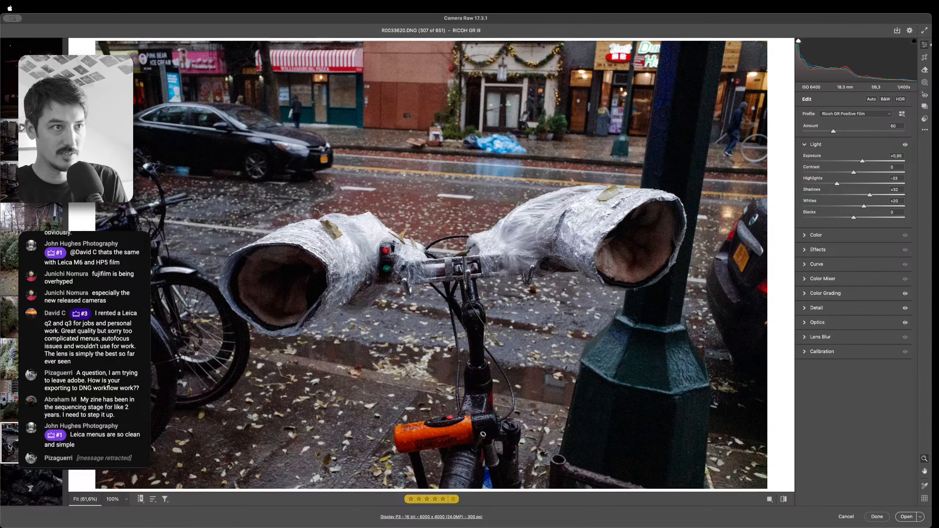
Review the photos from the garbage bags in R0033621.DNG to the diner table in R0033633.DNG
{"action": "key", "text": "Down"}
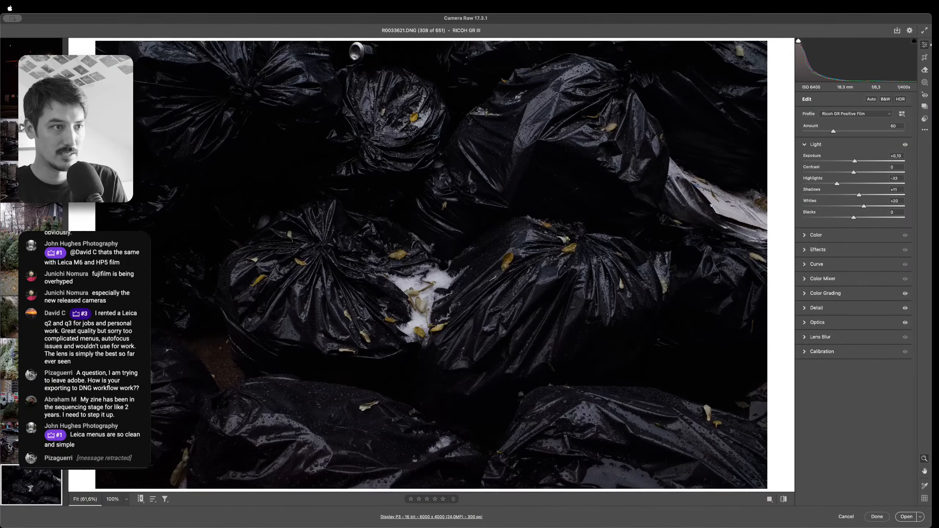
{"action": "key", "text": "Down"}
{"action": "key", "text": "Up"}
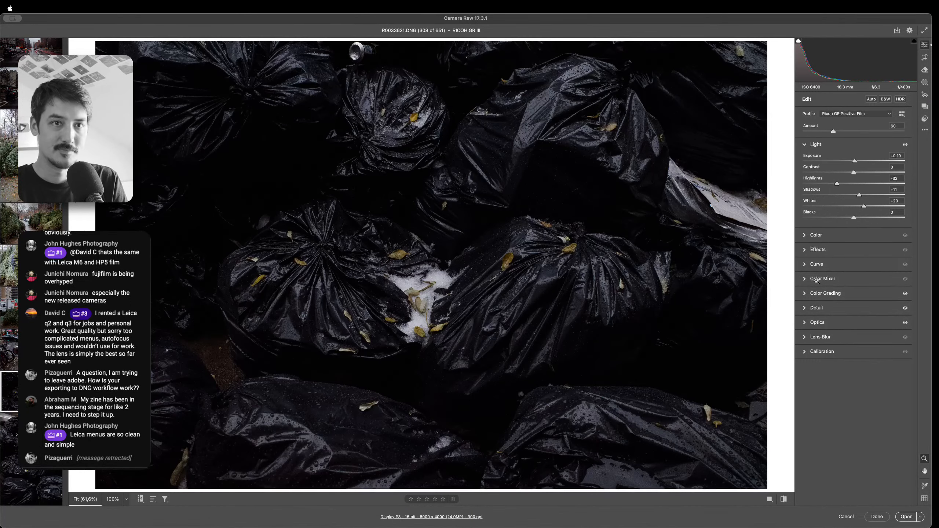
{"action": "key", "text": "Down"}
{"action": "key", "text": "Down"}
{"action": "key", "text": "Down"}
{"action": "key", "text": "Down"}
{"action": "key", "text": "Down"}
{"action": "key", "text": "Down"}
{"action": "key", "text": "Down"}
{"action": "key", "text": "Down"}
{"action": "key", "text": "Down"}
{"action": "key", "text": "Down"}
{"action": "key", "text": "Down"}
Label the diner photo R0033632.DNG yellow and compare it with the neighbouring diner shots
{"action": "key", "text": "Up"}
{"action": "key", "text": "super+7"}
{"action": "key", "text": "Down"}
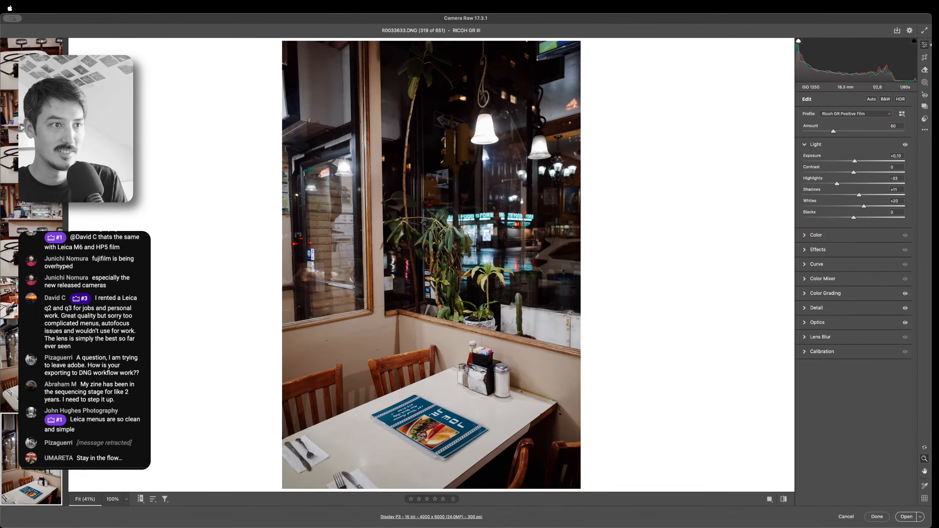
{"action": "key", "text": "Down"}
{"action": "key", "text": "Up"}
{"action": "key", "text": "Up"}
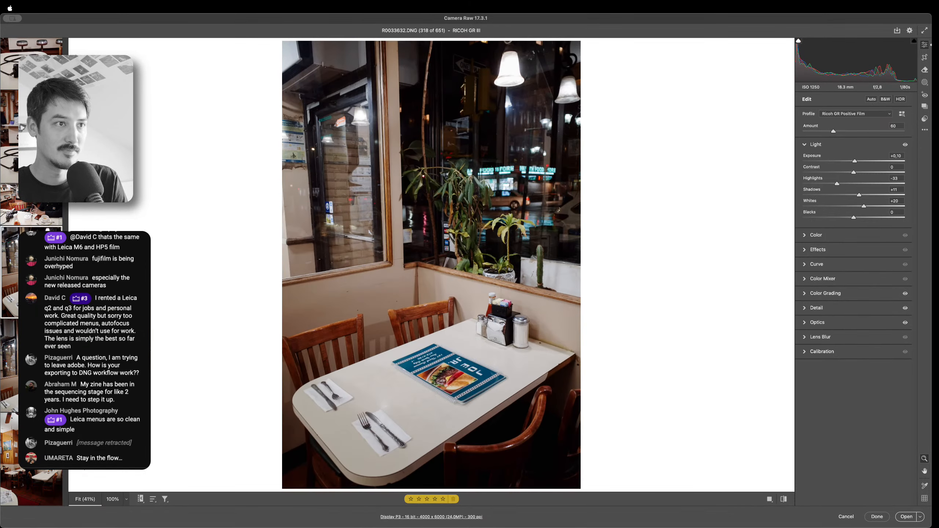
{"action": "key", "text": "Down"}
Expand the Effects settings, continue reviewing, and label the photo just before R0033640.DNG yellow
{"action": "left_click", "coordinate": [817, 249]}
{"action": "key", "text": "Down"}
{"action": "key", "text": "Down"}
{"action": "key", "text": "Down"}
{"action": "key", "text": "Down"}
{"action": "key", "text": "Down"}
{"action": "key", "text": "Down"}
{"action": "key", "text": "super+7"}
{"action": "key", "text": "Down"}
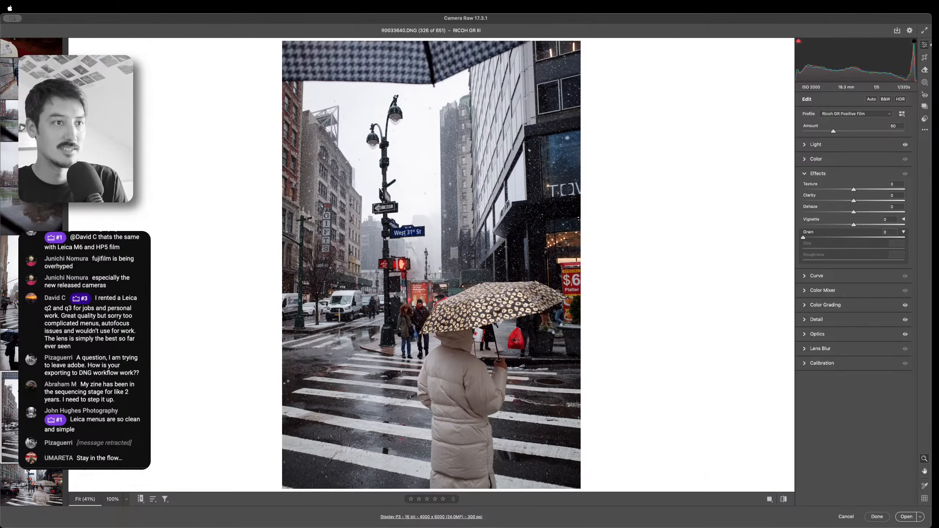
Label the umbrella crossing photo R0033640.DNG and the photo just before R0033643.DNG yellow
{"action": "key", "text": "Down"}
{"action": "key", "text": "Up"}
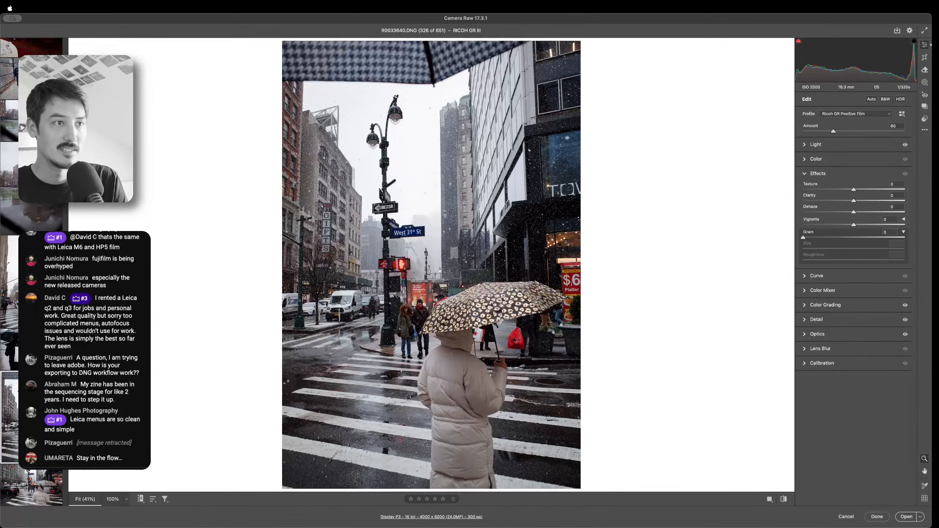
{"action": "key", "text": "super+7"}
{"action": "key", "text": "Down"}
{"action": "key", "text": "Down"}
{"action": "key", "text": "Down"}
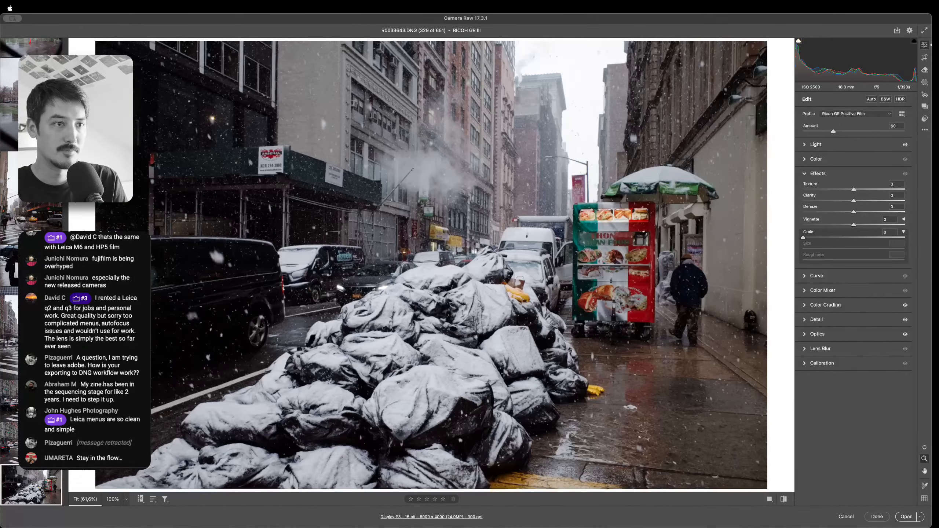
{"action": "key", "text": "Up"}
{"action": "key", "text": "super+7"}
Review the snowy street photos up to the women with umbrellas in R0033649.DNG
{"action": "key", "text": "Down"}
{"action": "key", "text": "Down"}
{"action": "key", "text": "Down"}
{"action": "key", "text": "Down"}
{"action": "key", "text": "Down"}
{"action": "key", "text": "Down"}
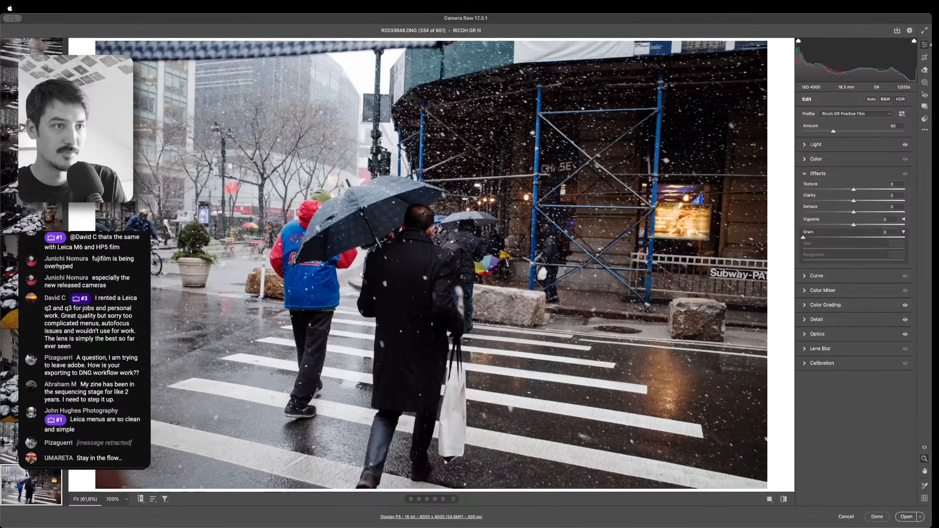
{"action": "key", "text": "Up"}
{"action": "key", "text": "Down"}
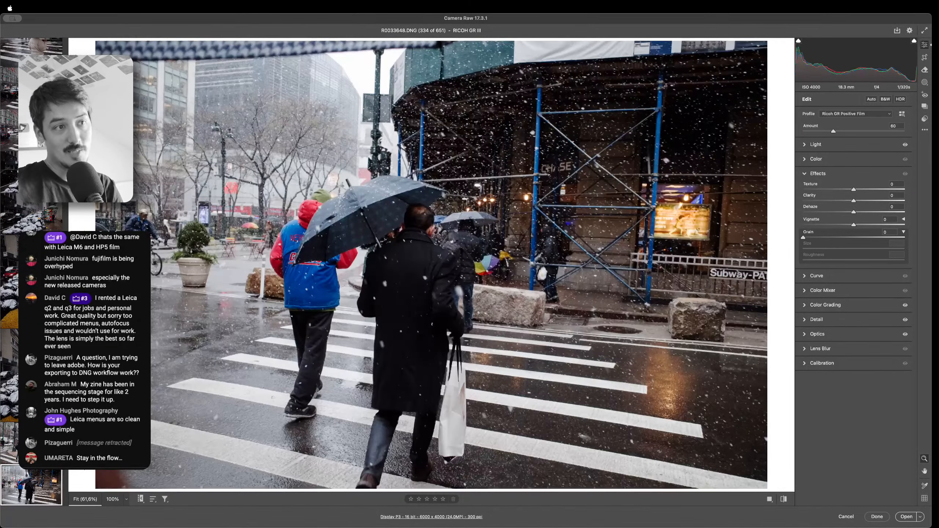
{"action": "key", "text": "Down"}
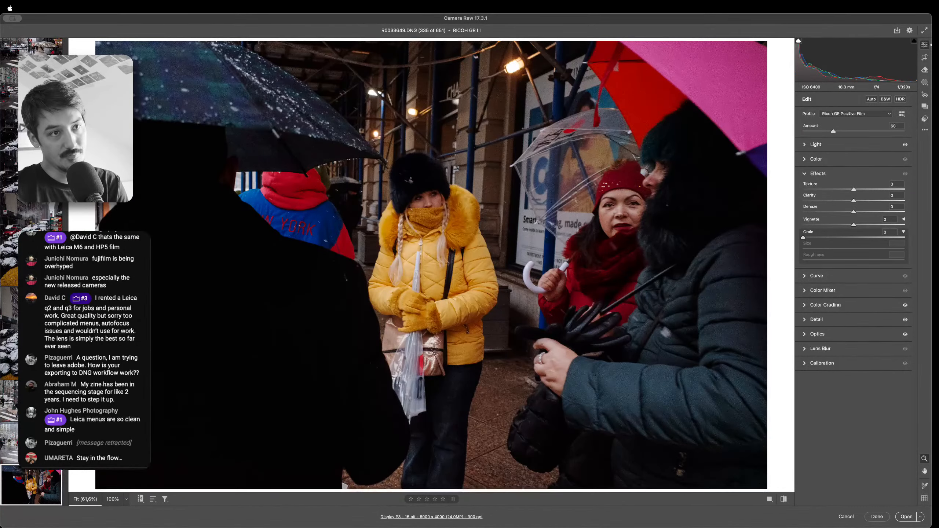
Review the photos after R0033649.DNG up to the park tables, and go back to the street sign in R0033650.DNG
{"action": "key", "text": "Up"}
{"action": "key", "text": "Down"}
{"action": "key", "text": "Down"}
{"action": "key", "text": "Down"}
{"action": "key", "text": "Down"}
{"action": "key", "text": "Down"}
{"action": "key", "text": "Down"}
{"action": "key", "text": "Up"}
{"action": "key", "text": "Up"}
{"action": "key", "text": "Up"}
{"action": "key", "text": "Up"}
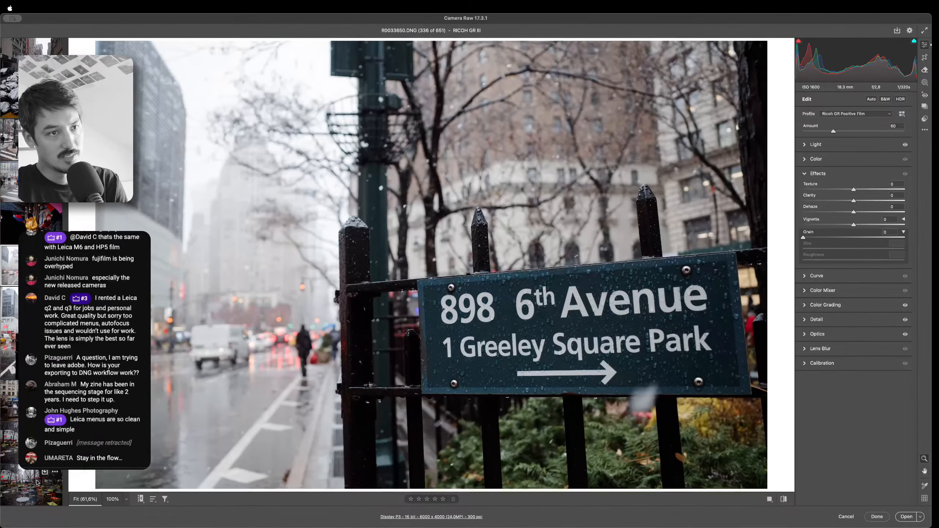
Compare the park table photos R0033653.DNG and R0033654.DNG and remove the yellow label from R0033654.DNG
{"action": "key", "text": "Down"}
{"action": "key", "text": "Down"}
{"action": "key", "text": "Down"}
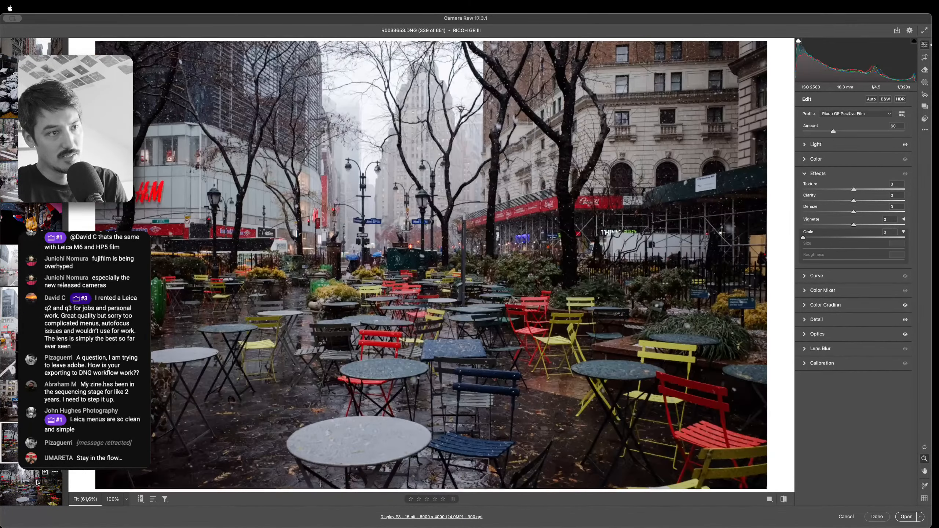
{"action": "key", "text": "Down"}
{"action": "key", "text": "Up"}
{"action": "key", "text": "Down"}
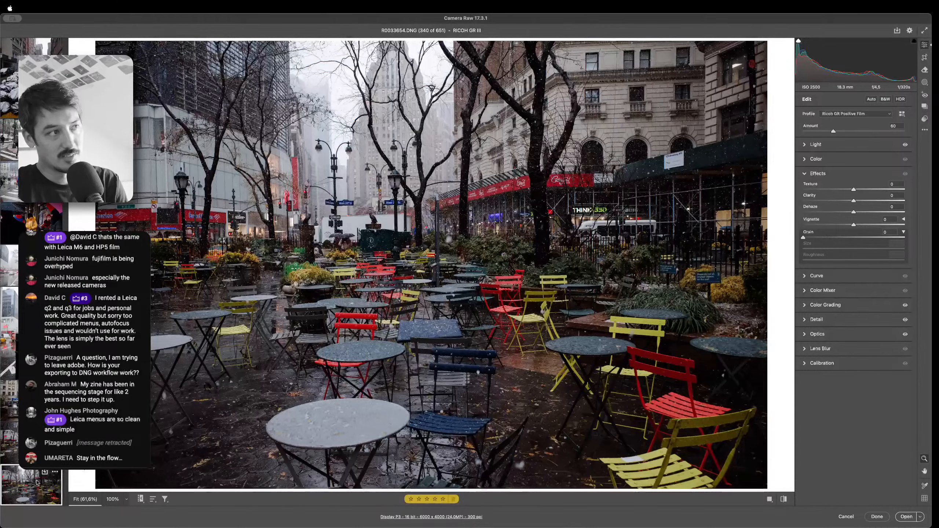
{"action": "key", "text": "Up"}
{"action": "key", "text": "Down"}
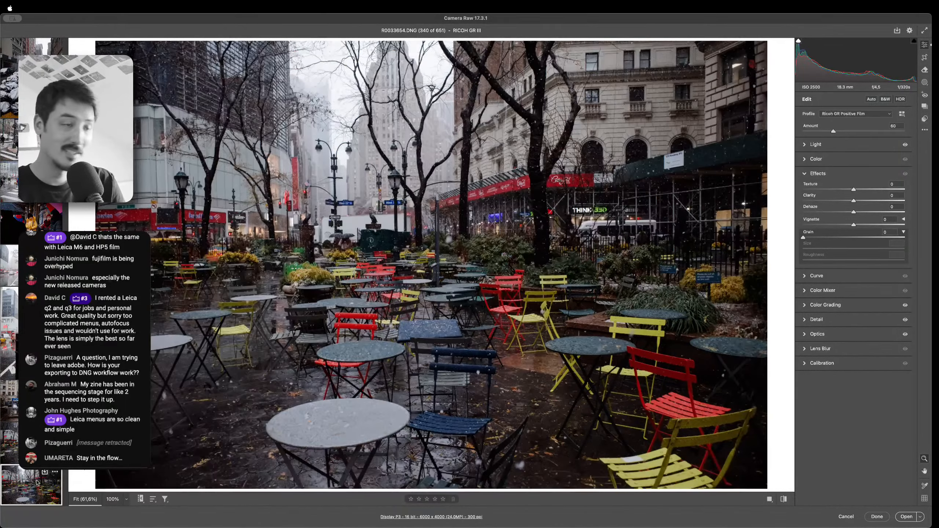
Review the remaining park table photos and continue to the snowy crosswalk in R0033660.DNG
{"action": "key", "text": "Down"}
{"action": "key", "text": "Down"}
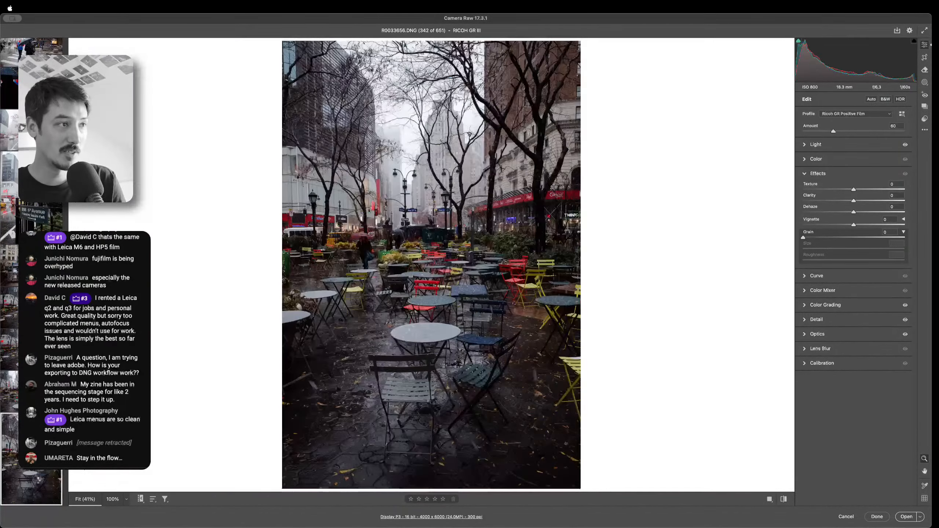
{"action": "key", "text": "Up"}
{"action": "key", "text": "Down"}
{"action": "key", "text": "Down"}
{"action": "key", "text": "Down"}
{"action": "key", "text": "Down"}
{"action": "key", "text": "Down"}
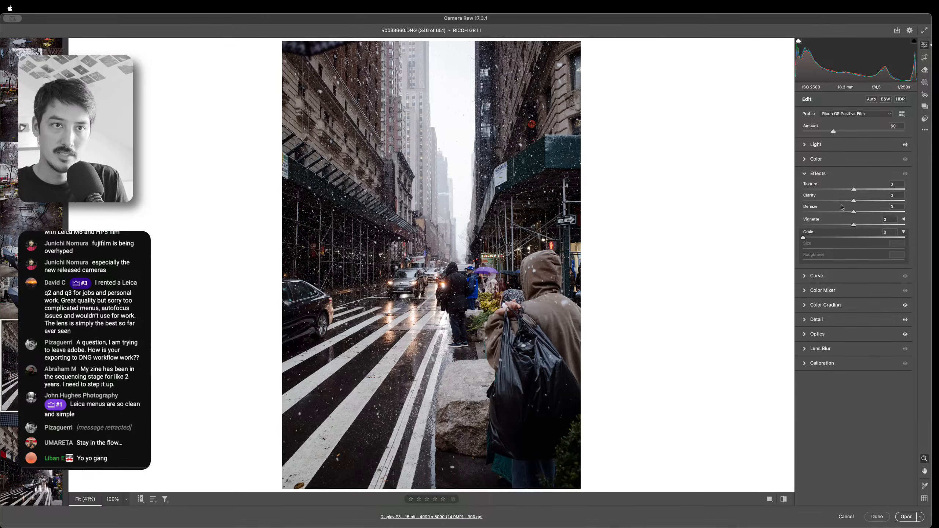
Set the exposure of the crosswalk photo R0033660.DNG to +0.05
{"action": "left_click", "coordinate": [852, 173]}
{"action": "left_click", "coordinate": [852, 174]}
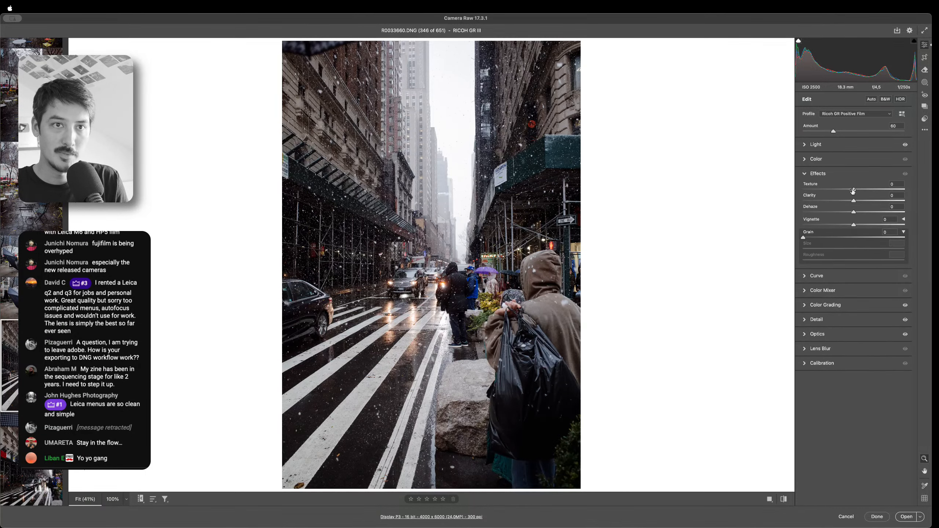
{"action": "left_click_drag", "start_coordinate": [854, 197], "coordinate": [855, 209]}
{"action": "left_click", "coordinate": [841, 146]}
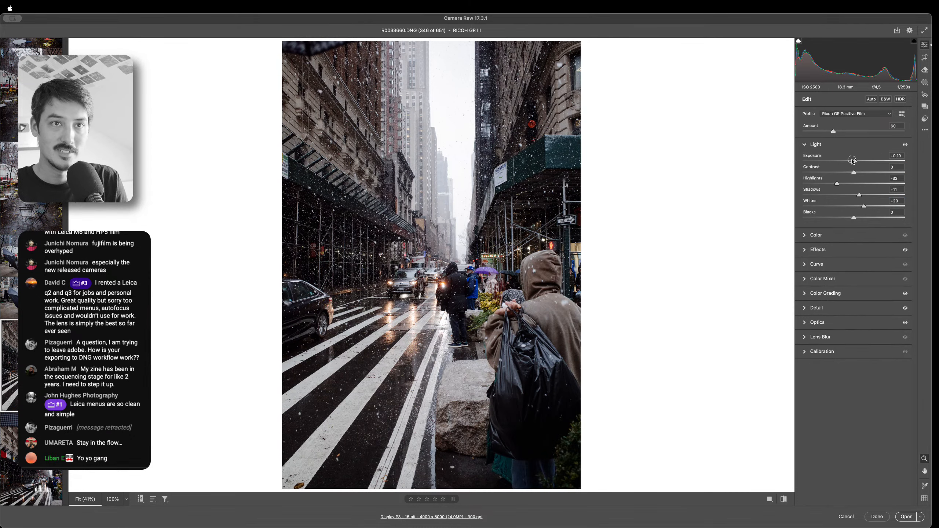
{"action": "scroll", "coordinate": [32, 272], "scroll_direction": "down", "scroll_amount": 5}
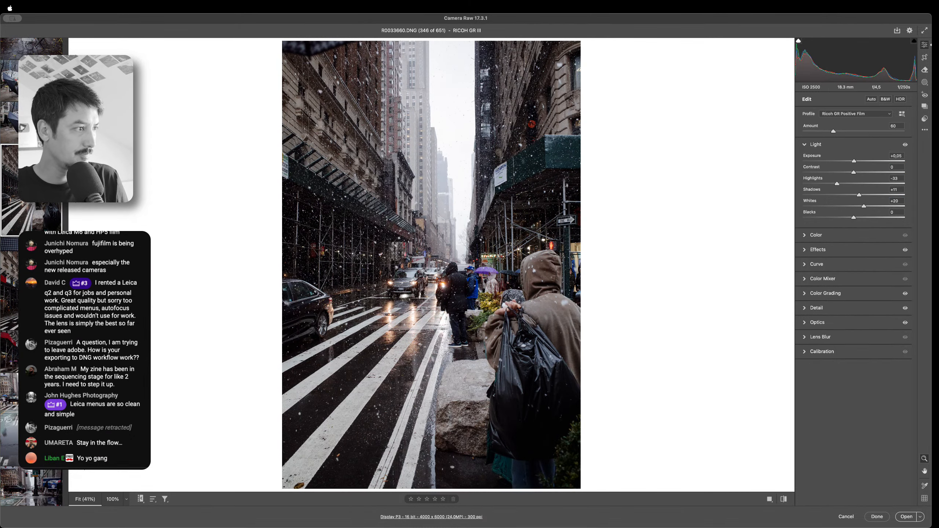
Synchronize the settings of R0033660.DNG to the three photos after it and check the result on R0033661.DNG
{"action": "left_click", "coordinate": [32, 420], "text": "shift"}
{"action": "key", "text": "alt+s"}
{"action": "key", "text": "Return"}
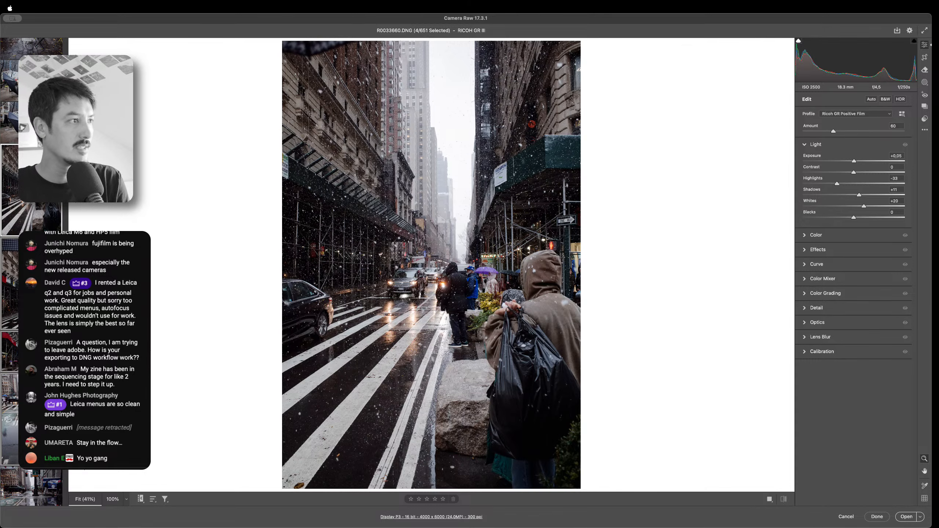
{"action": "left_click", "coordinate": [54, 229]}
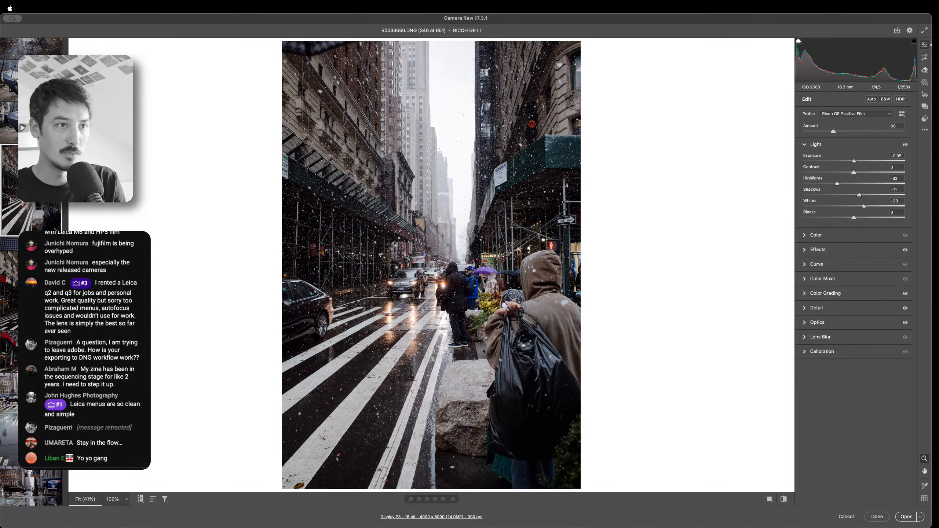
{"action": "key", "text": "Right"}
{"action": "key", "text": "Left"}
{"action": "key", "text": "Right"}
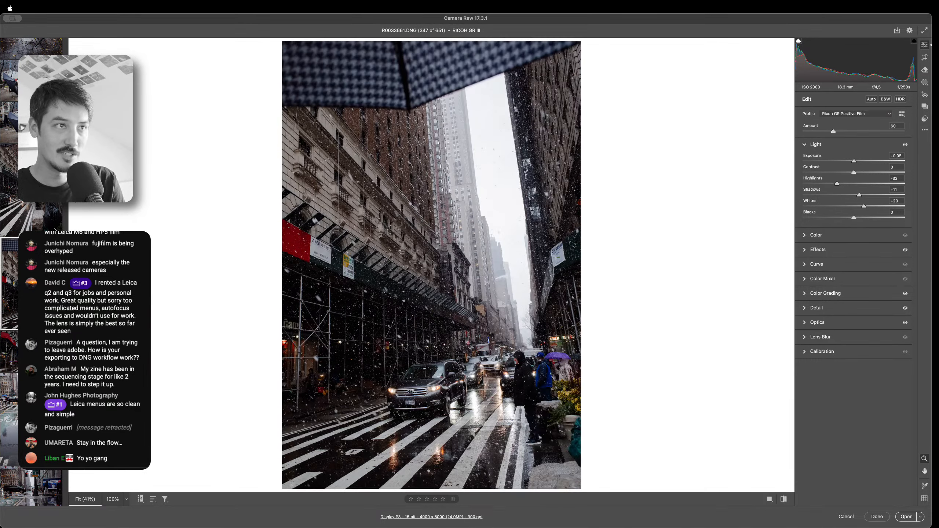
Compare the snowy crosswalk photo R0033661.DNG with its neighbours and label R0033661.DNG yellow
{"action": "key", "text": "Right"}
{"action": "key", "text": "Left"}
{"action": "key", "text": "Right"}
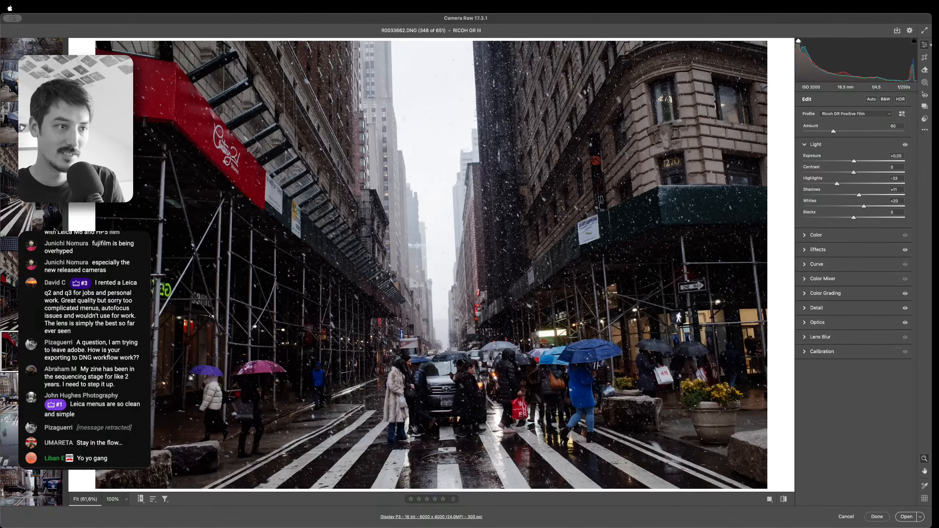
{"action": "key", "text": "Right"}
{"action": "key", "text": "Left"}
{"action": "key", "text": "Left"}
{"action": "key", "text": "Left"}
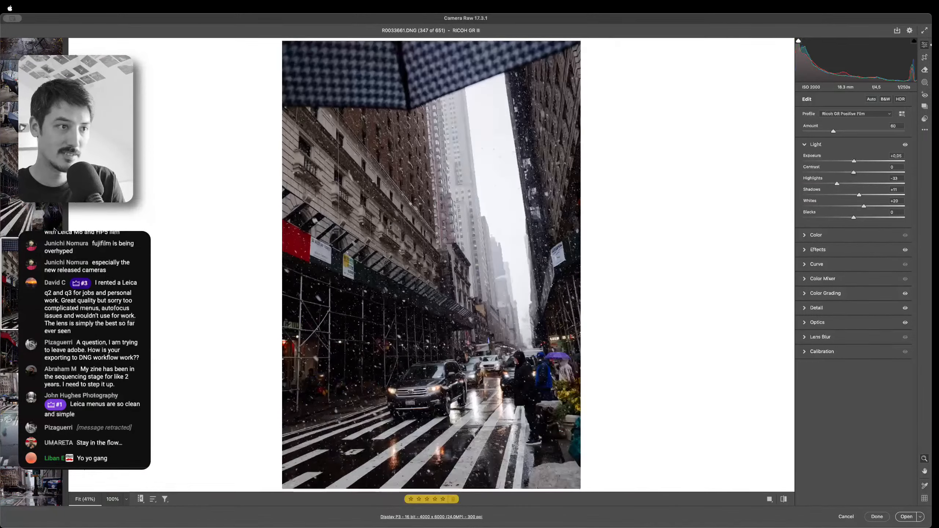
Review the rainy street photos up to R0033666.DNG, then set the exposure of R0033665.DNG to +0.45 and its shadows to +22
{"action": "key", "text": "Right"}
{"action": "key", "text": "Right"}
{"action": "key", "text": "Right"}
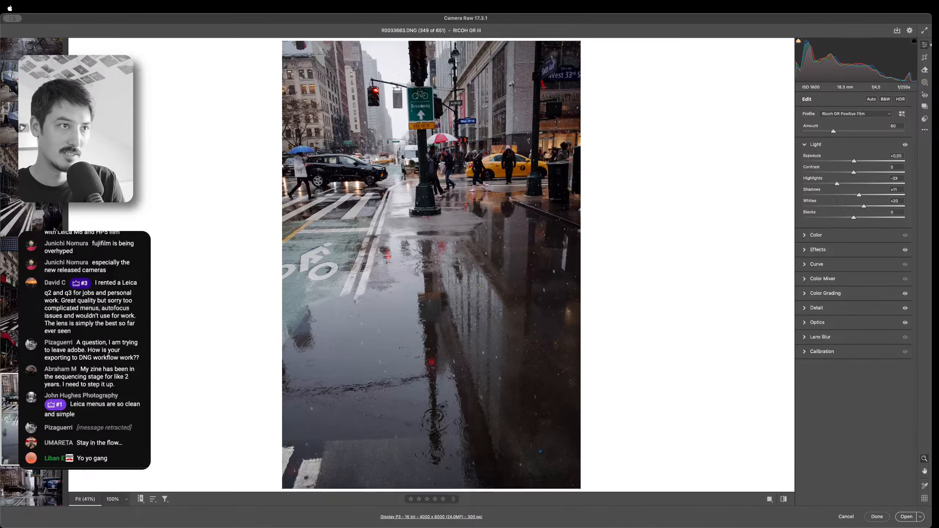
{"action": "key", "text": "Right"}
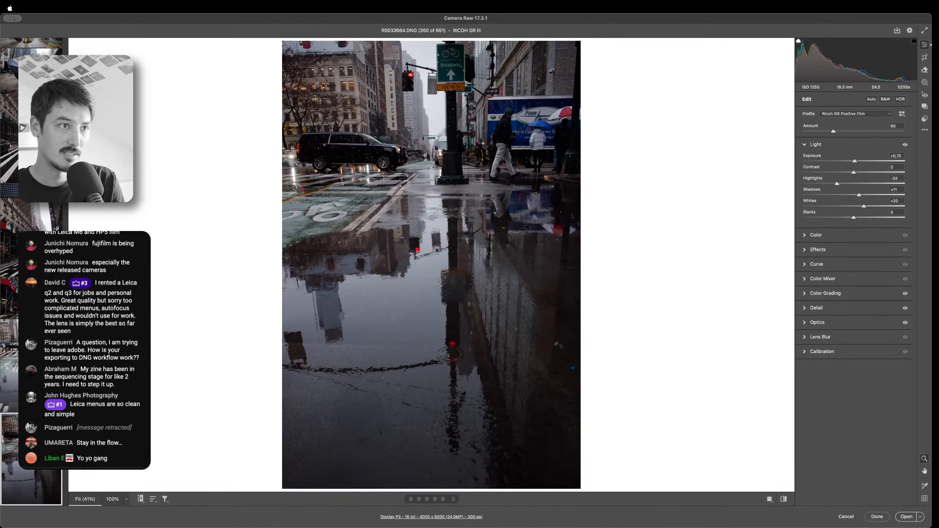
{"action": "key", "text": "Right"}
{"action": "key", "text": "Right"}
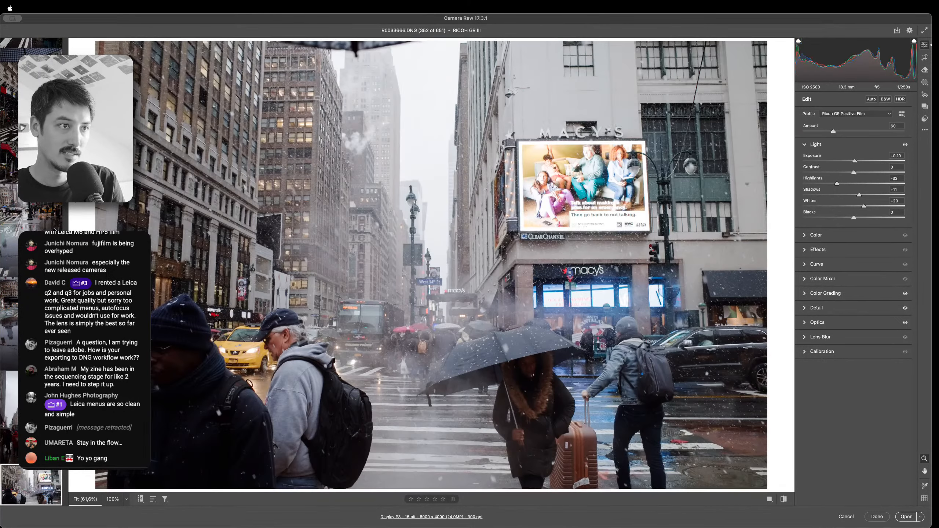
{"action": "key", "text": "Left"}
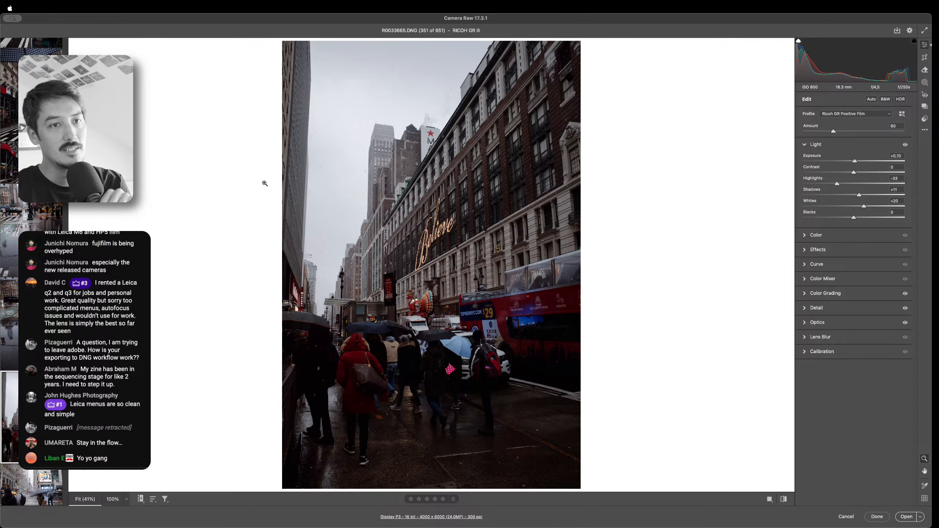
{"action": "left_click_drag", "start_coordinate": [855, 162], "coordinate": [858, 162]}
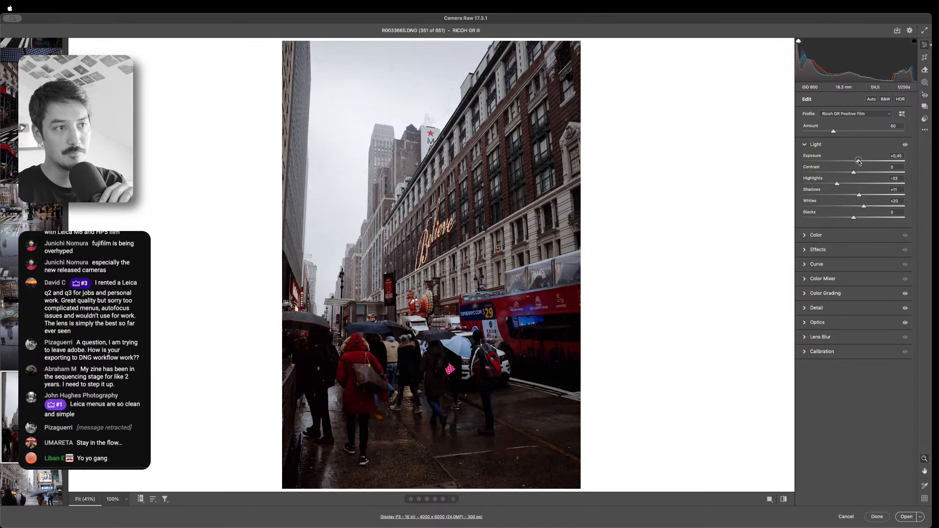
{"action": "left_click_drag", "start_coordinate": [860, 195], "coordinate": [866, 193]}
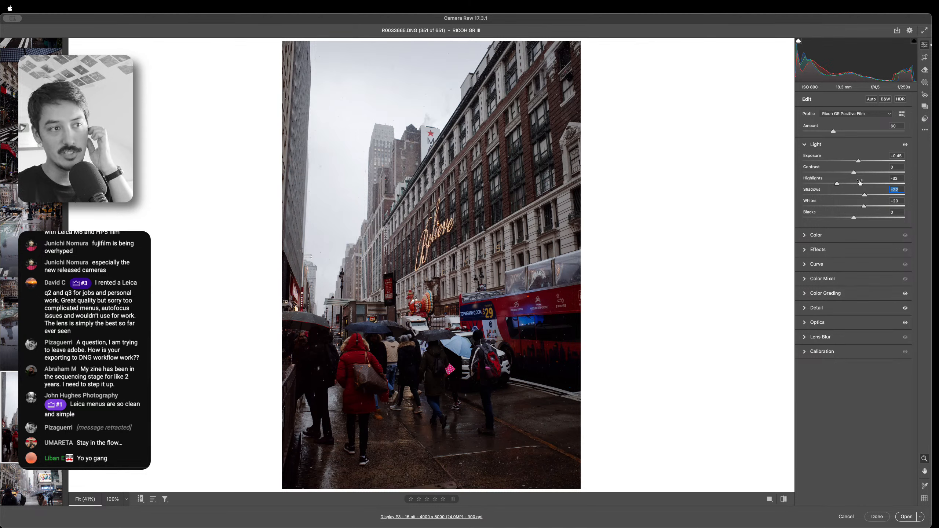
{"action": "key", "text": "Return"}
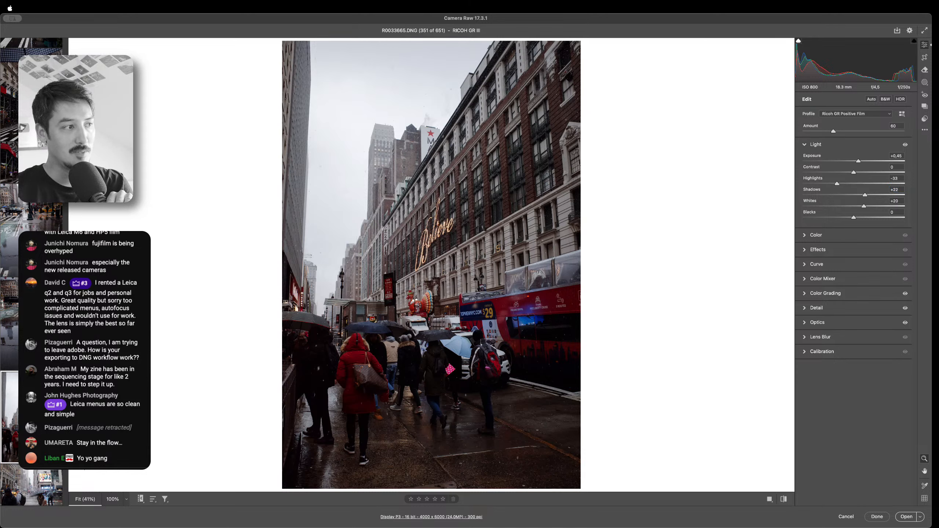
{"action": "scroll", "coordinate": [23, 128], "scroll_direction": "down", "scroll_amount": 3}
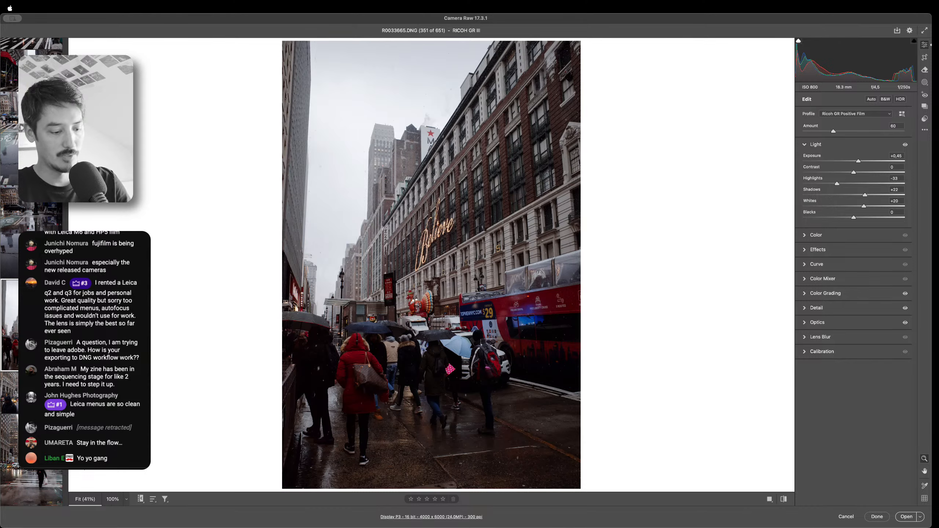
Compare R0033665.DNG with the Macy's crosswalk photo R0033666.DNG and label R0033666.DNG yellow
{"action": "key", "text": "Down"}
{"action": "key", "text": "Up"}
{"action": "key", "text": "Down"}
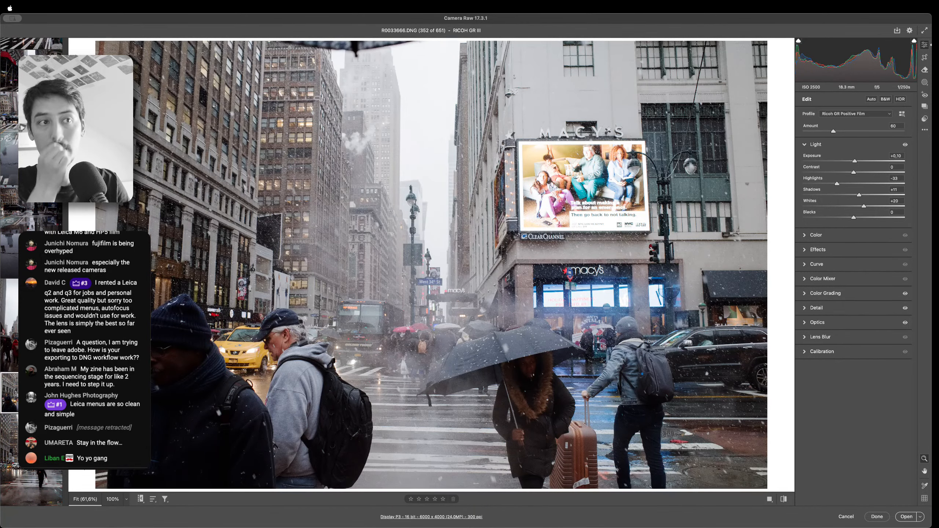
{"action": "key", "text": "Up"}
{"action": "key", "text": "Down"}
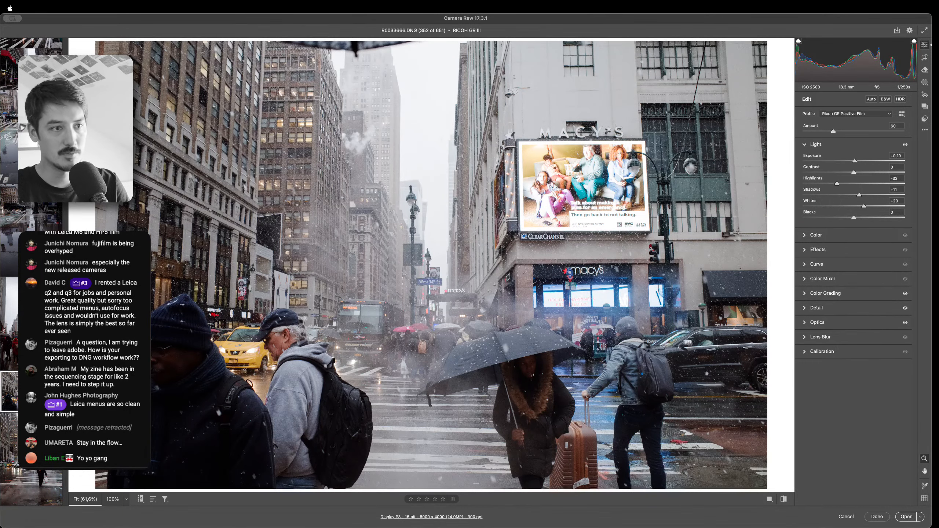
{"action": "key", "text": "super+7"}
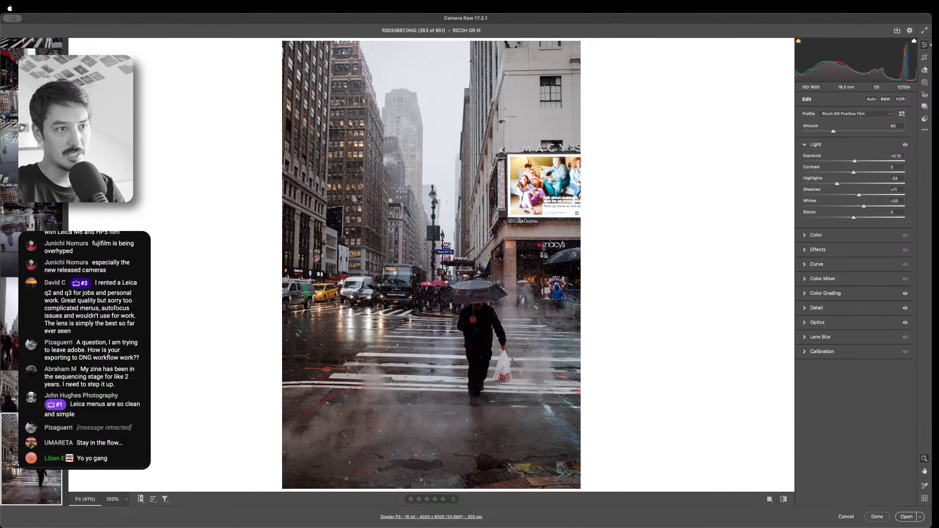
Compare the photo of the yellow taxi and covered cart, R0033669.DNG, with its neighbours and label it yellow
{"action": "key", "text": "Down"}
{"action": "key", "text": "Down"}
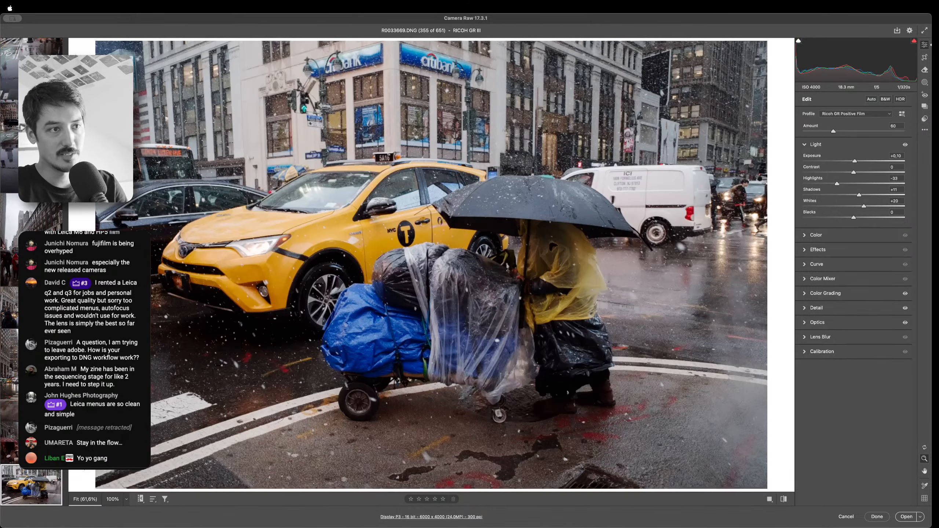
{"action": "key", "text": "Up"}
{"action": "key", "text": "Down"}
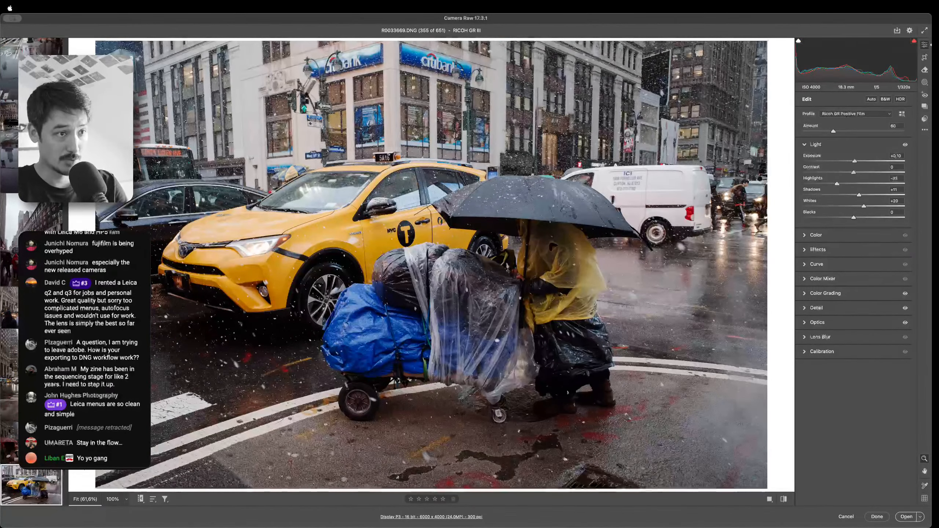
{"action": "key", "text": "Down"}
{"action": "key", "text": "Up"}
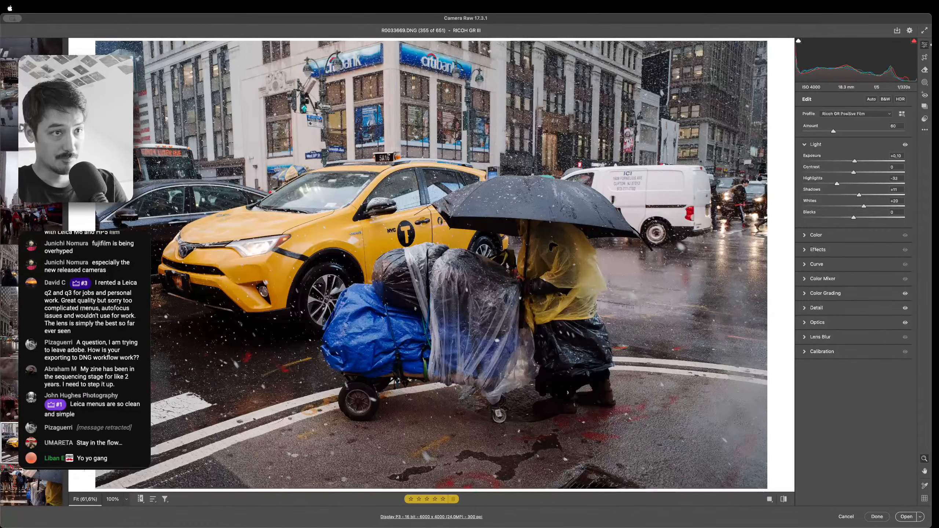
{"action": "key", "text": "Down"}
{"action": "key", "text": "Up"}
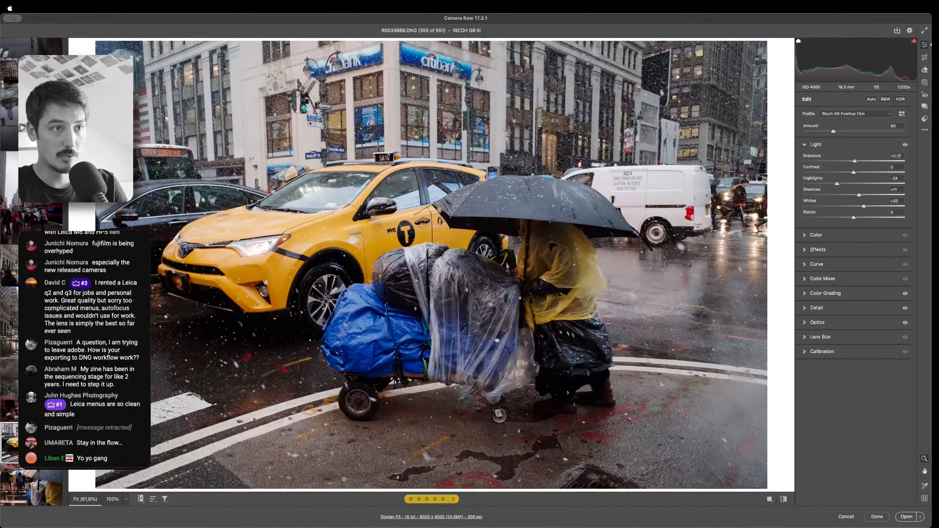
Review the umbrella and food stand photos from R0033670.DNG onward and label the food stand photo R0033677.DNG yellow
{"action": "key", "text": "Down"}
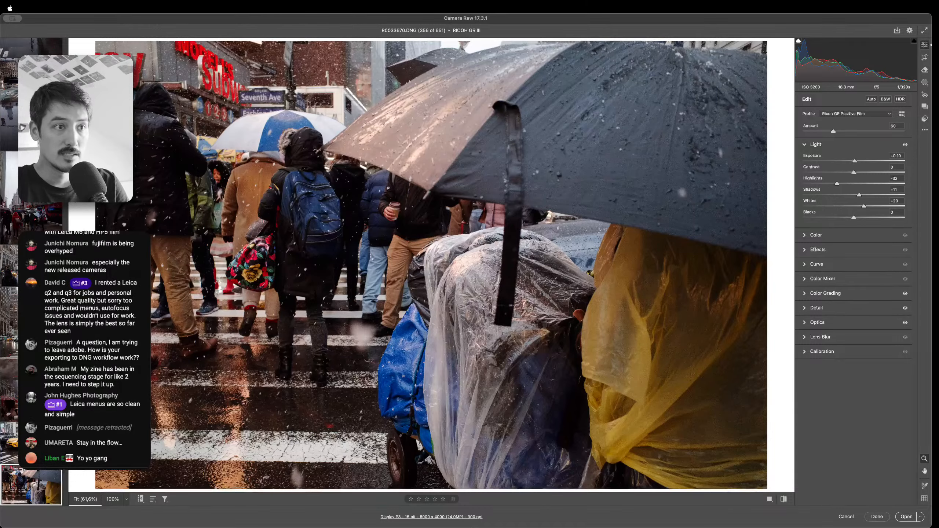
{"action": "key", "text": "Down"}
{"action": "key", "text": "Down"}
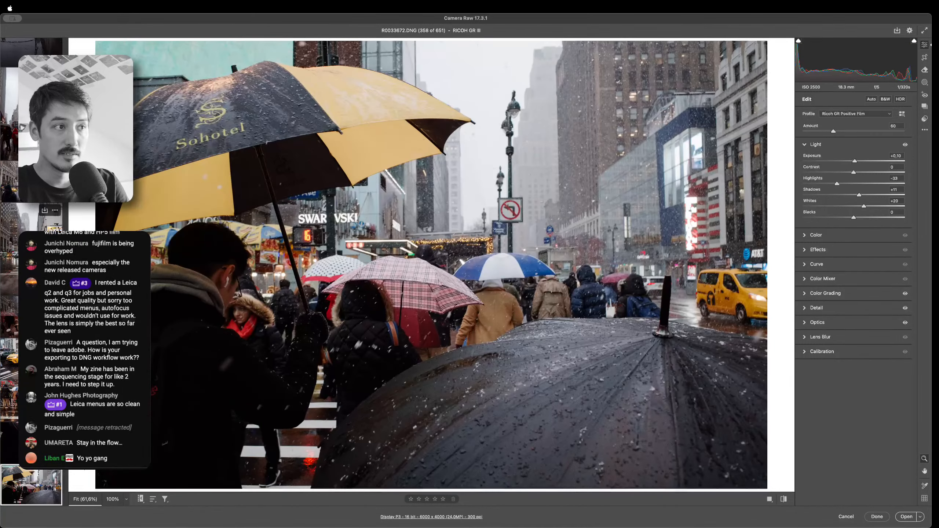
{"action": "key", "text": "Down"}
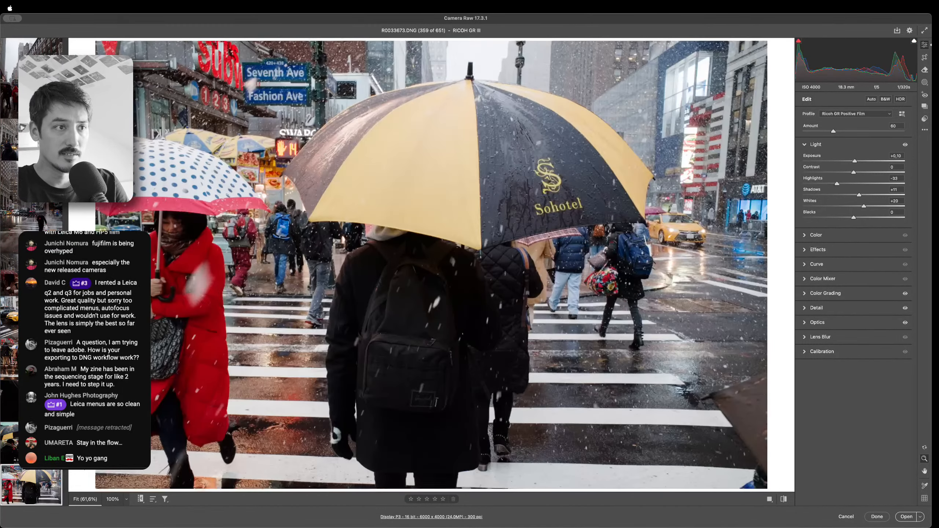
{"action": "key", "text": "Up"}
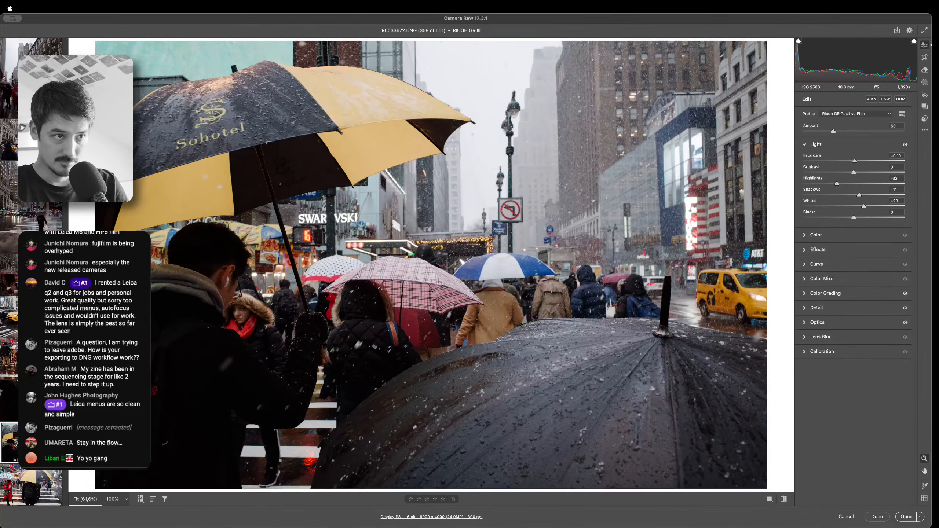
{"action": "key", "text": "Down"}
{"action": "key", "text": "Down"}
{"action": "key", "text": "Down"}
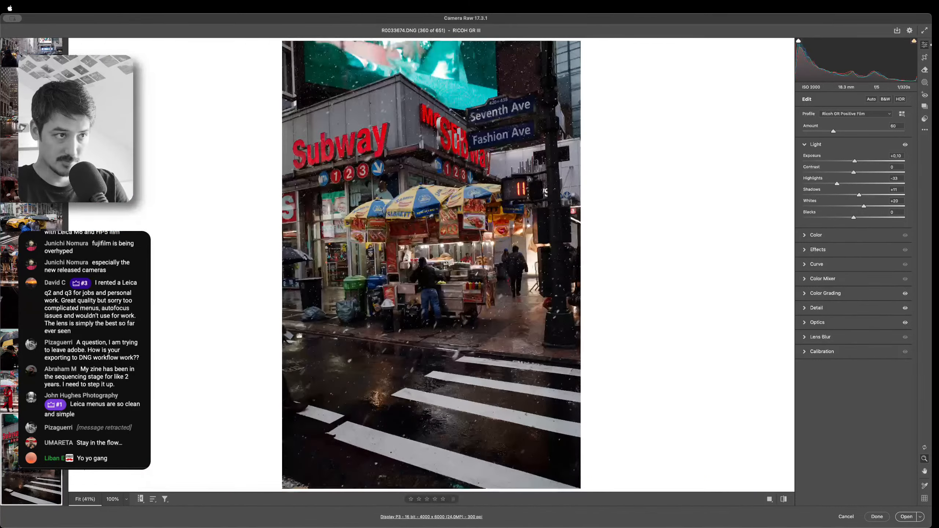
{"action": "key", "text": "Down"}
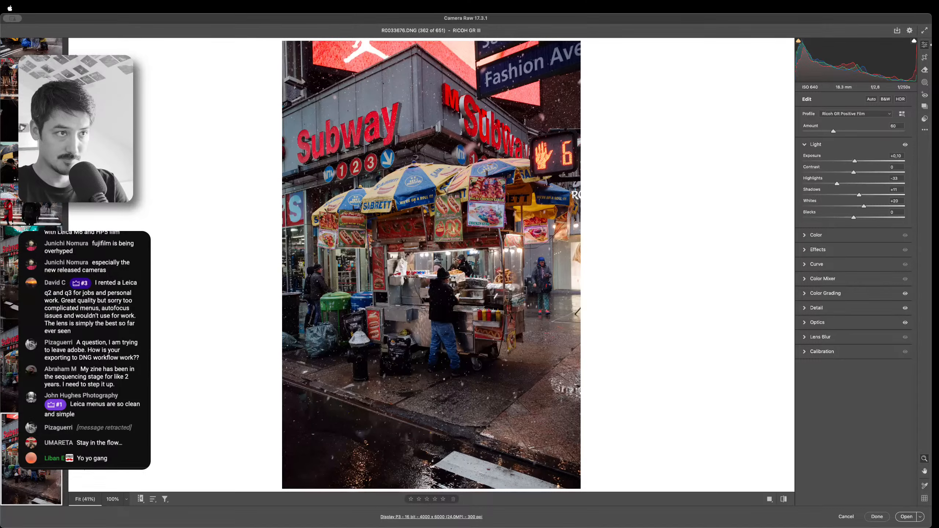
{"action": "key", "text": "Down"}
{"action": "key", "text": "Down"}
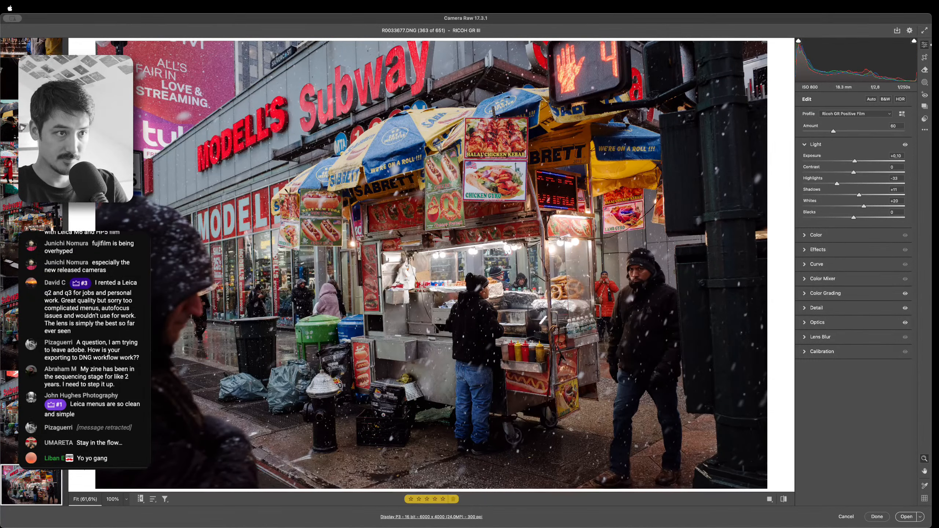
Review the Seventh Avenue street photos up to R0033685.DNG and label the crowded crosswalk photo R0033684.DNG yellow
{"action": "key", "text": "Down"}
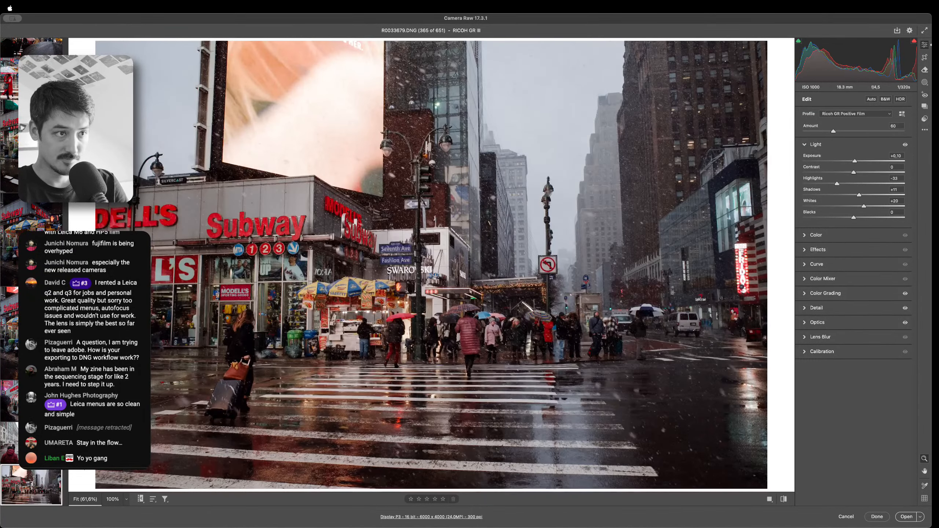
{"action": "key", "text": "Down"}
{"action": "key", "text": "Down"}
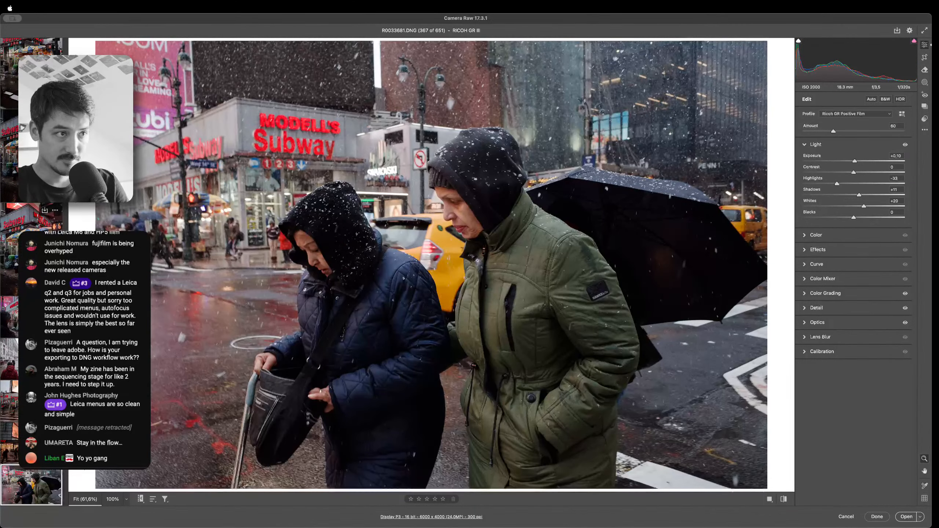
{"action": "key", "text": "Down"}
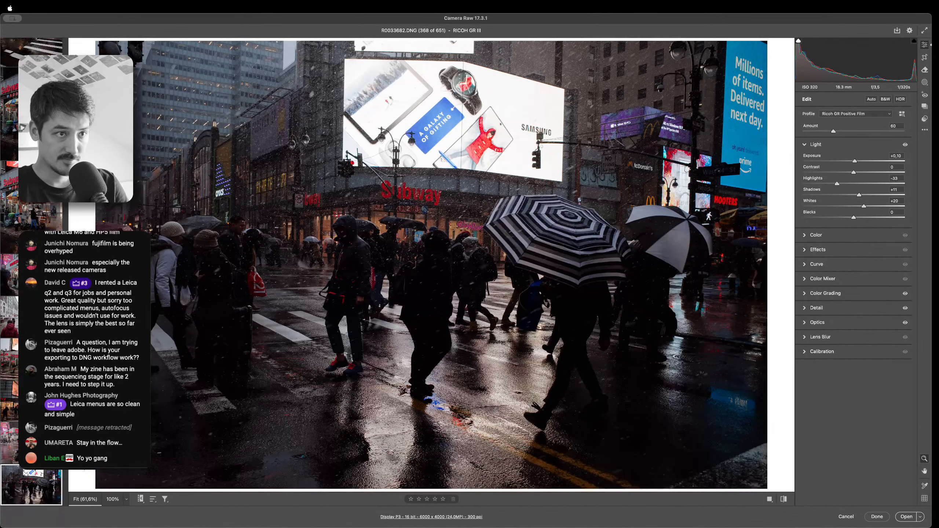
{"action": "key", "text": "Down"}
{"action": "key", "text": "Down"}
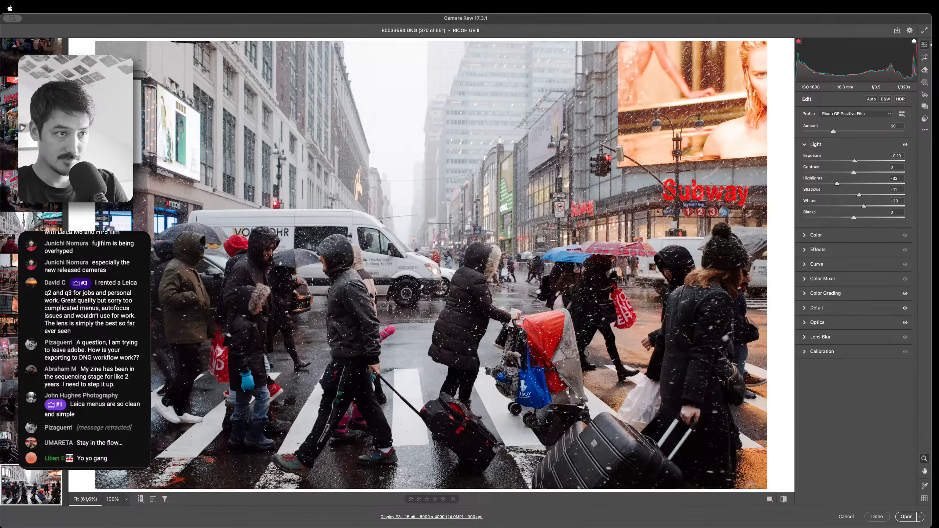
{"action": "key", "text": "Down"}
{"action": "key", "text": "Up"}
{"action": "key", "text": "super+7"}
{"action": "key", "text": "Down"}
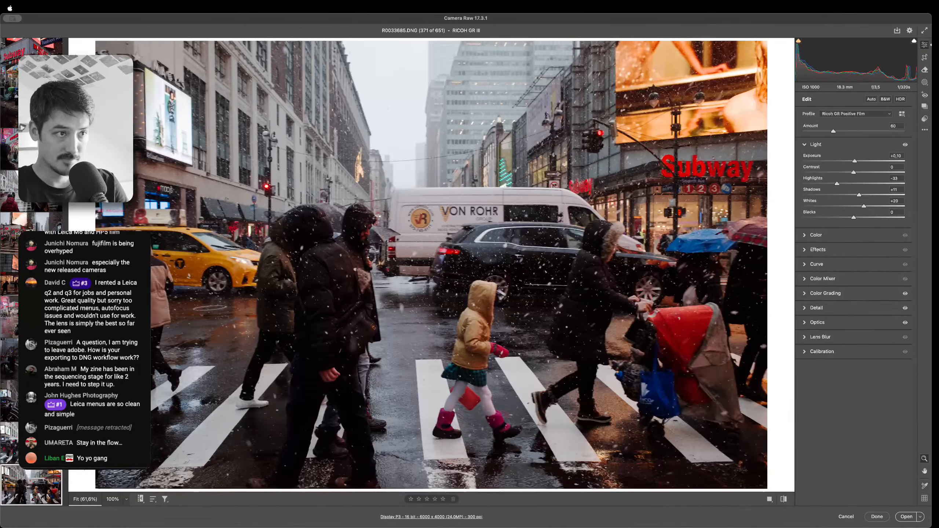
Review the photos from R0033686.DNG to R0033691.DNG and label the skyline photo with the building-size portrait, R0033690.DNG, yellow
{"action": "key", "text": "Down"}
{"action": "key", "text": "Down"}
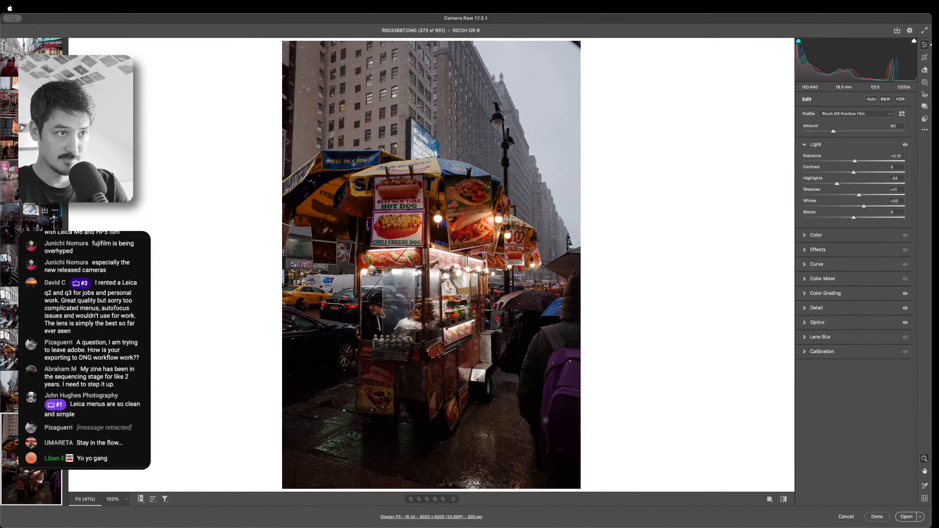
{"action": "key", "text": "Down"}
{"action": "key", "text": "Down"}
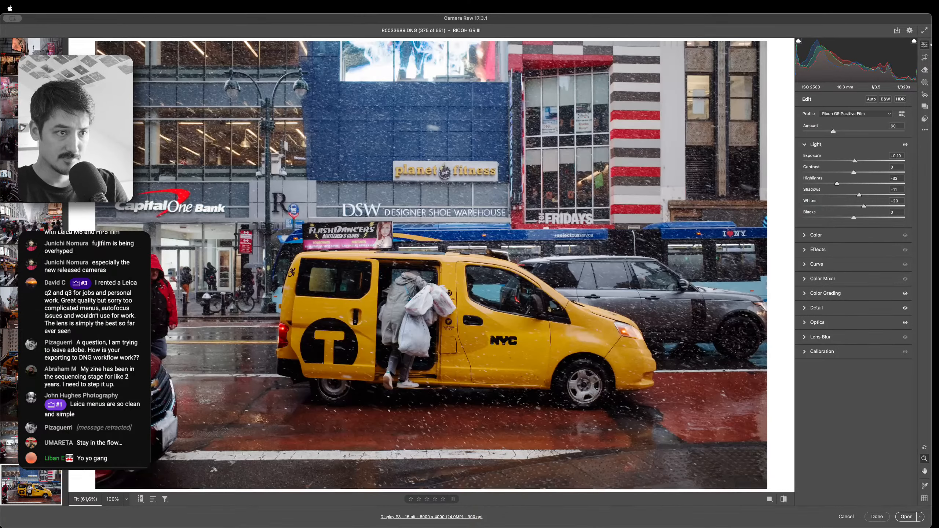
{"action": "key", "text": "Down"}
{"action": "key", "text": "Up"}
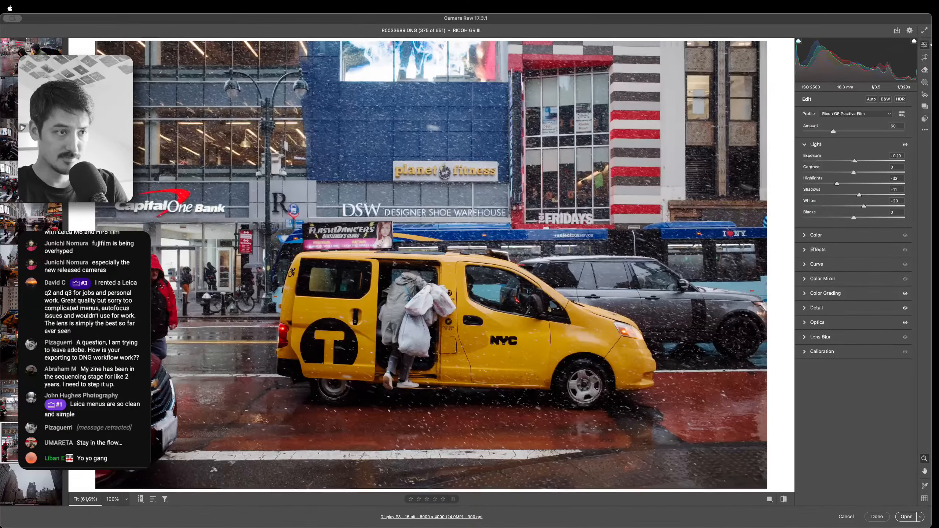
{"action": "key", "text": "Down"}
{"action": "key", "text": "Down"}
{"action": "key", "text": "Up"}
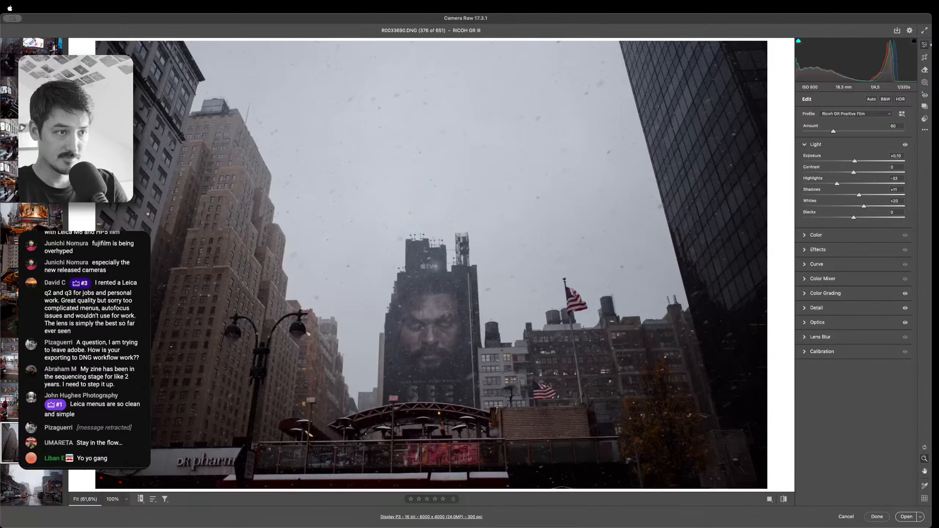
{"action": "key", "text": "super+7"}
Compare the snowy avenue photo R0033691.DNG with the street corner photo R0033692.DNG
{"action": "key", "text": "Down"}
{"action": "key", "text": "Down"}
{"action": "key", "text": "Up"}
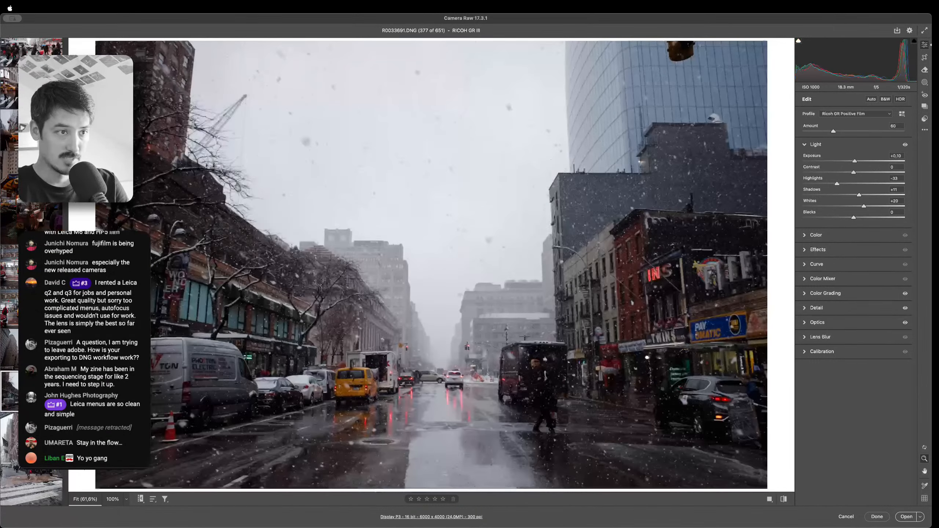
{"action": "key", "text": "Down"}
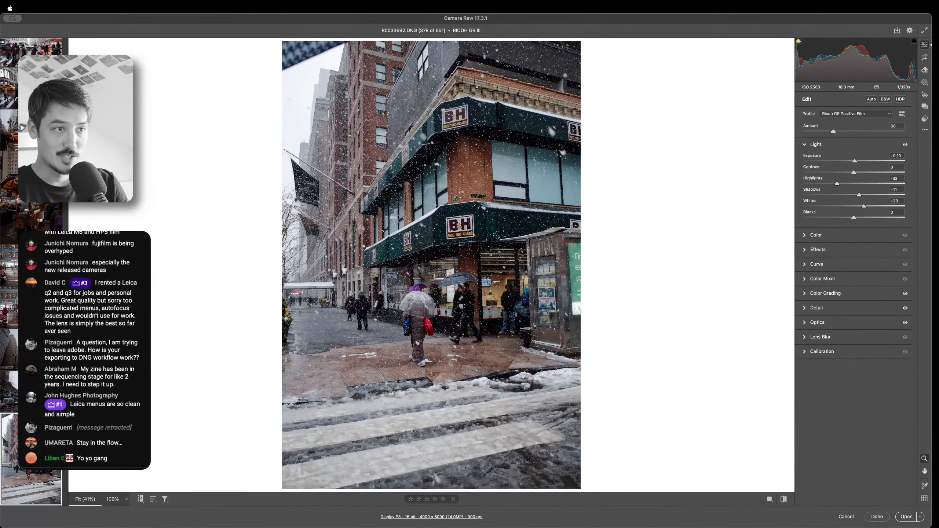
Review the photos from the snowy avenue R0033691.DNG through the excavator series and label the excavator photo with the walk signal, R0033694.DNG, yellow
{"action": "key", "text": "Up"}
{"action": "key", "text": "Down"}
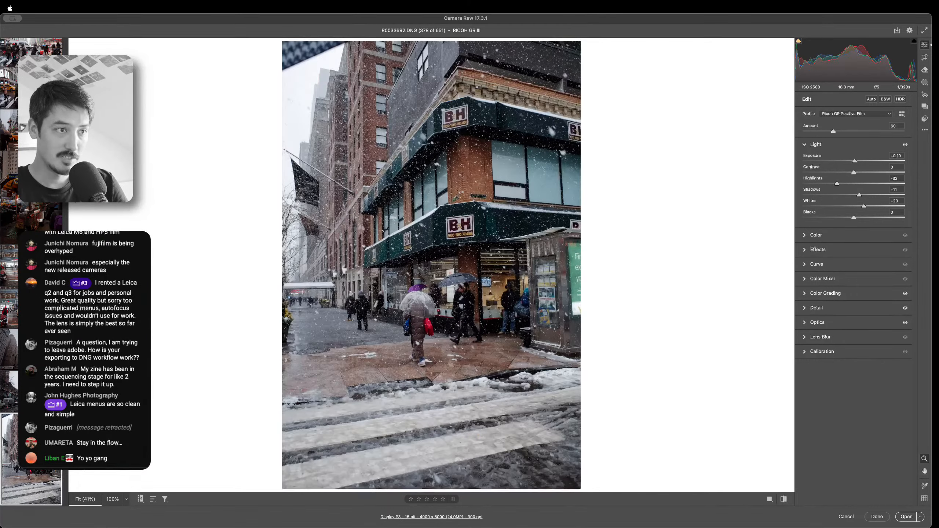
{"action": "key", "text": "Down"}
{"action": "key", "text": "Up"}
{"action": "key", "text": "Down"}
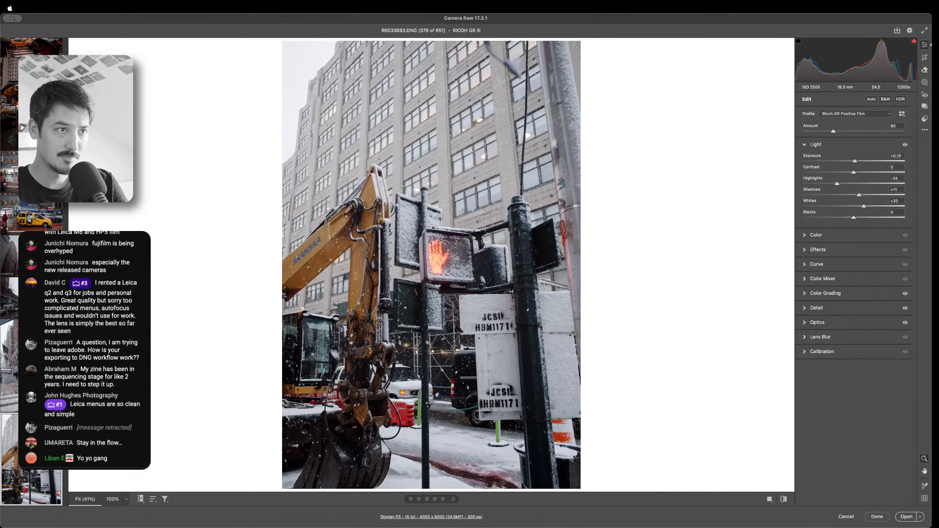
{"action": "key", "text": "Down"}
{"action": "key", "text": "Up"}
{"action": "key", "text": "7"}
{"action": "key", "text": "Down"}
{"action": "key", "text": "Down"}
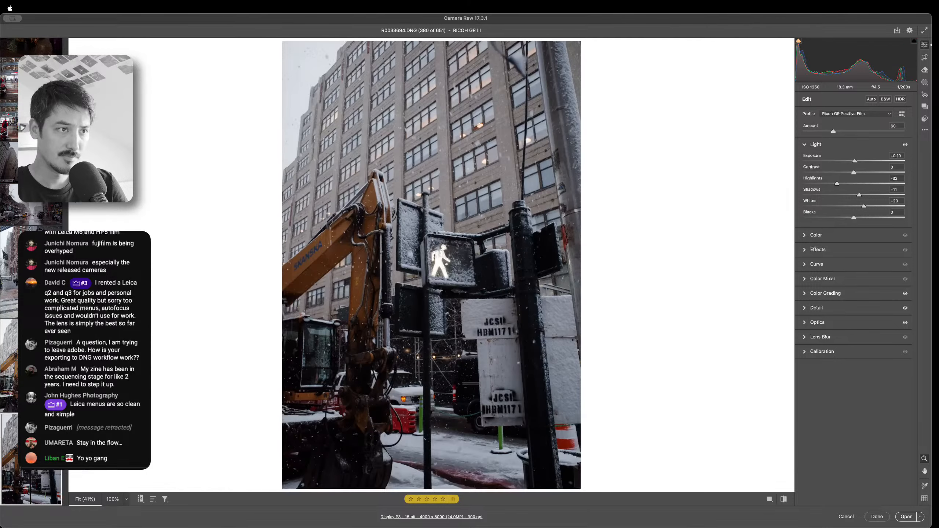
Label the wider excavator photo R0033695.DNG yellow and compare it with its neighbouring photos
{"action": "key", "text": "7"}
{"action": "key", "text": "Down"}
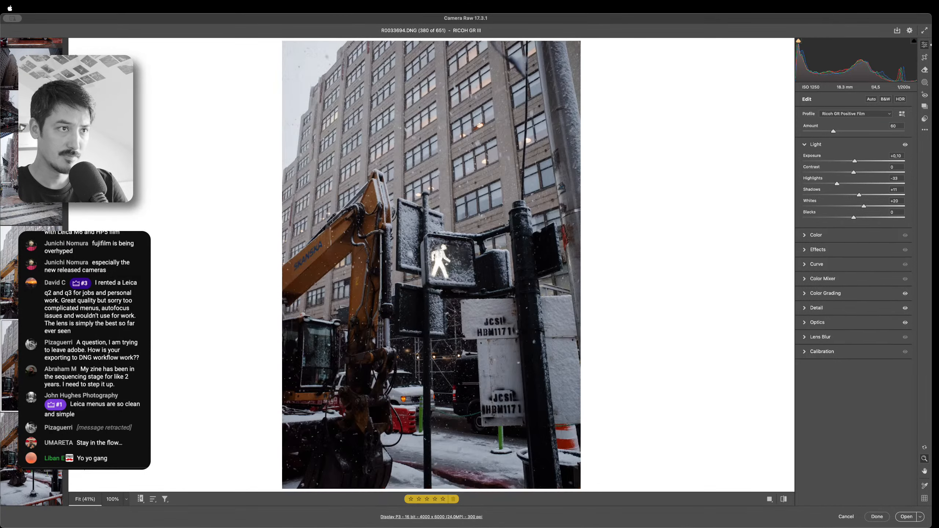
{"action": "key", "text": "Up"}
{"action": "key", "text": "Down"}
{"action": "key", "text": "Up"}
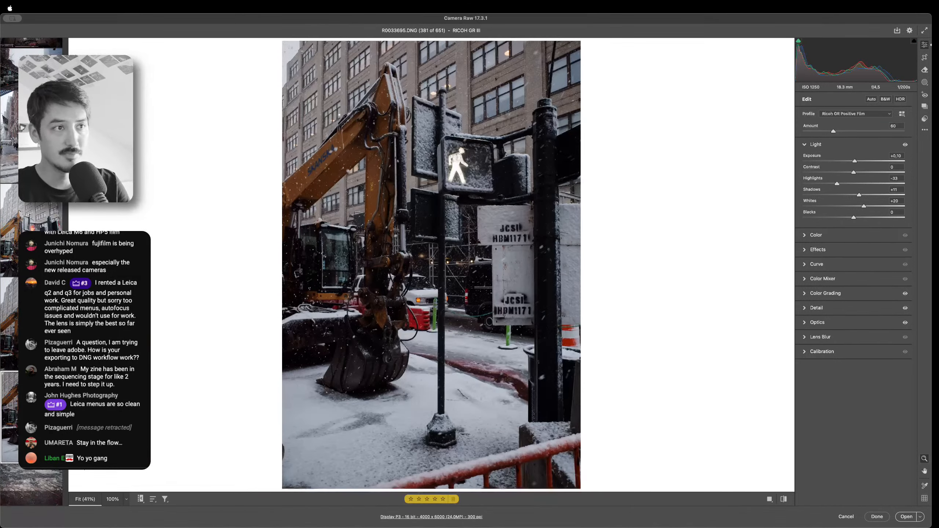
Set the exposure of the excavator photo R0033695.DNG to +0.45 and raise its saturation slightly
{"action": "left_click_drag", "start_coordinate": [858, 163], "coordinate": [861, 162]}
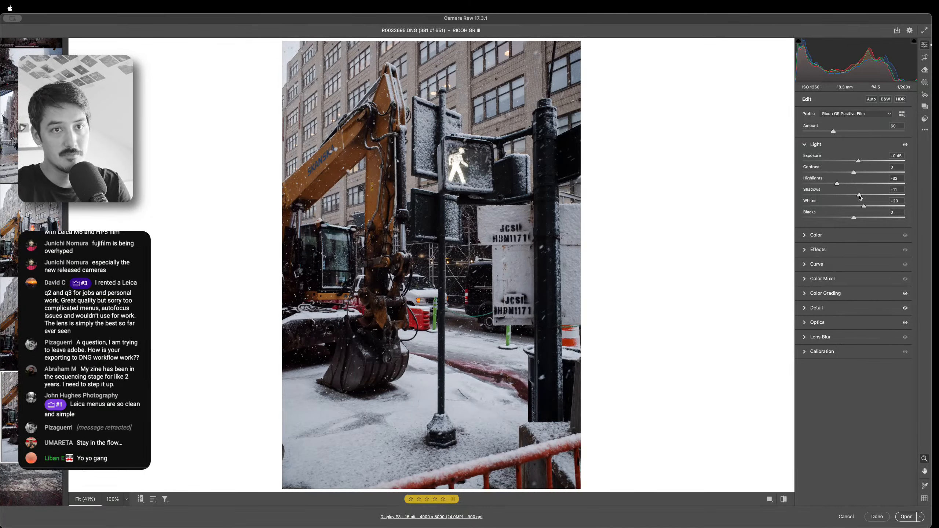
{"action": "left_click", "coordinate": [831, 248]}
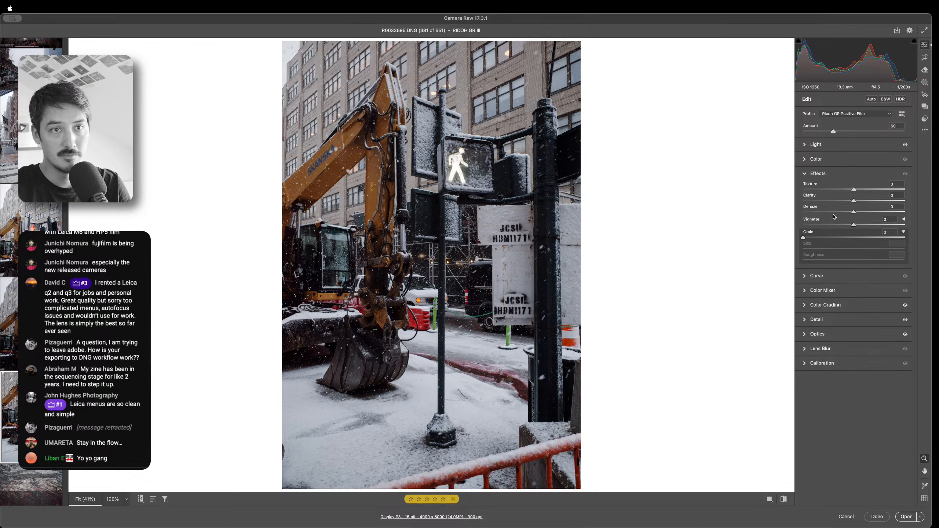
{"action": "left_click", "coordinate": [839, 159]}
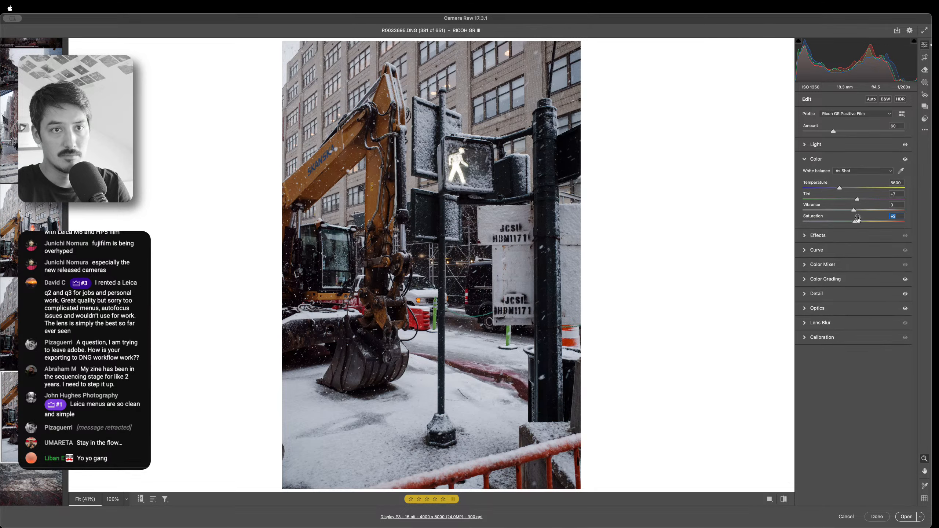
Review the photos from R0033696.DNG on and compare the newspaper box photo R0033698.DNG with the snowy street photo R0033699.DNG
{"action": "left_click", "coordinate": [20, 502]}
{"action": "key", "text": "Down"}
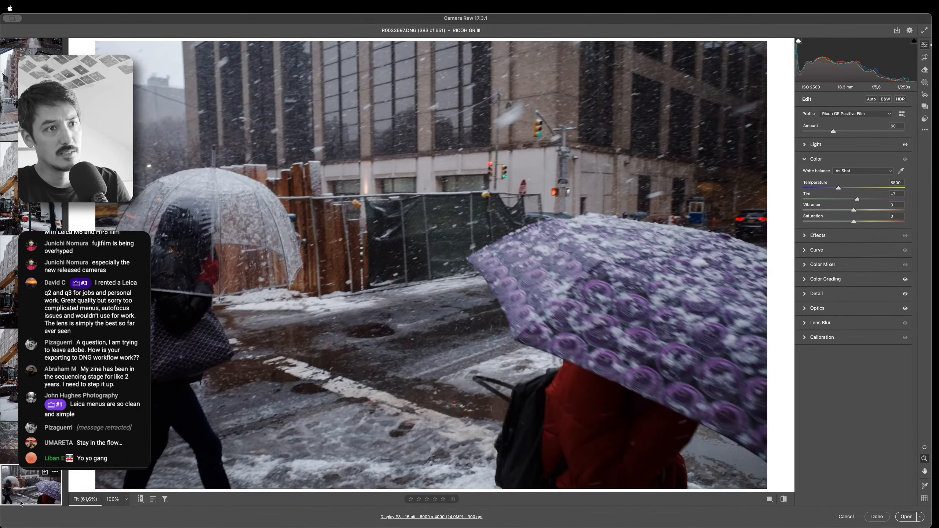
{"action": "key", "text": "Down"}
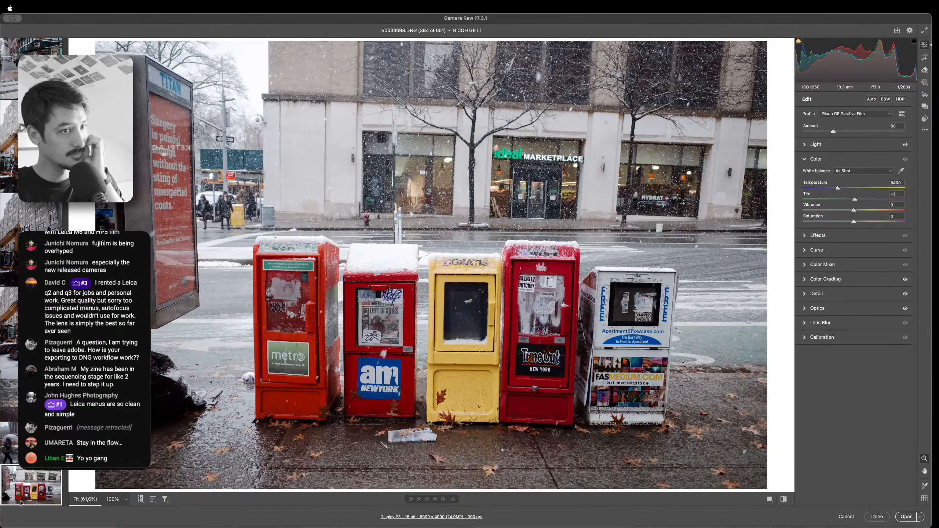
{"action": "key", "text": "Down"}
{"action": "key", "text": "Up"}
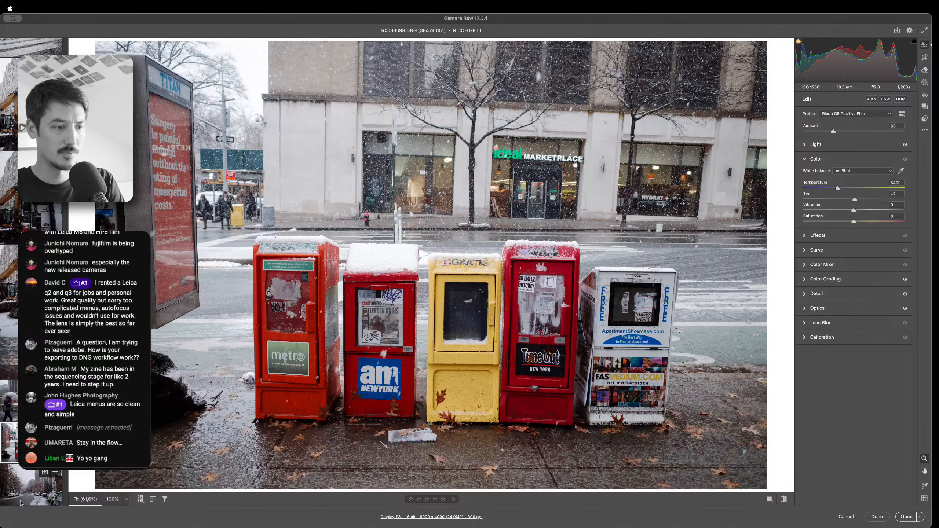
{"action": "key", "text": "Down"}
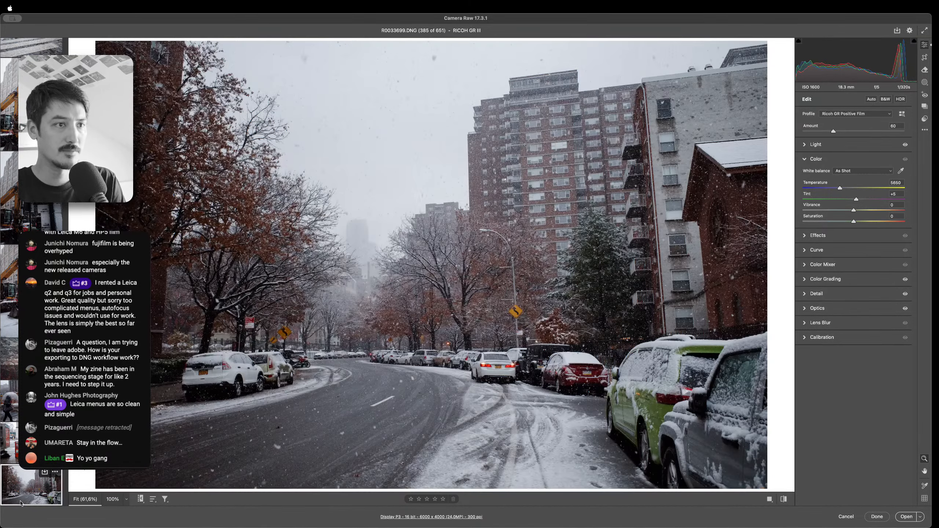
Compare the two upright newspaper box photos with the school bus, R0033700.DNG and R0033701.DNG
{"action": "key", "text": "Down"}
{"action": "key", "text": "Down"}
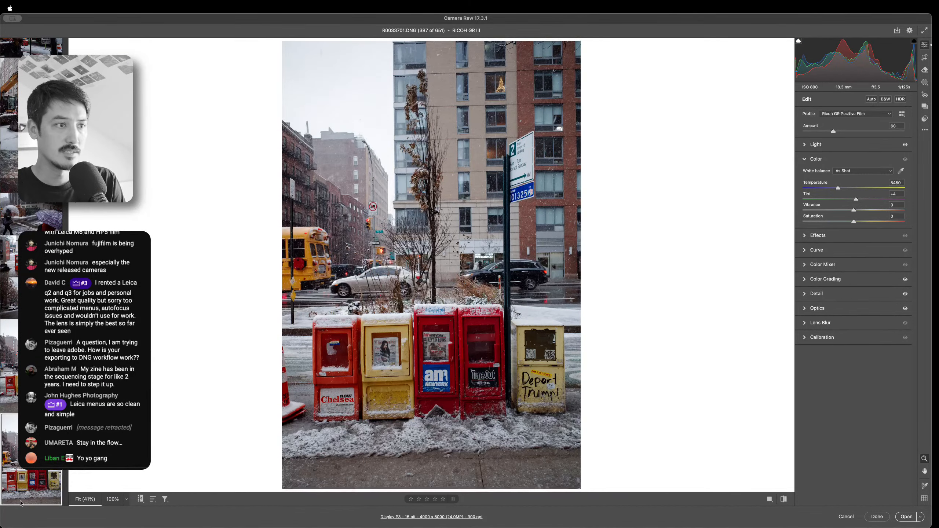
{"action": "key", "text": "Up"}
{"action": "key", "text": "Down"}
{"action": "key", "text": "Up"}
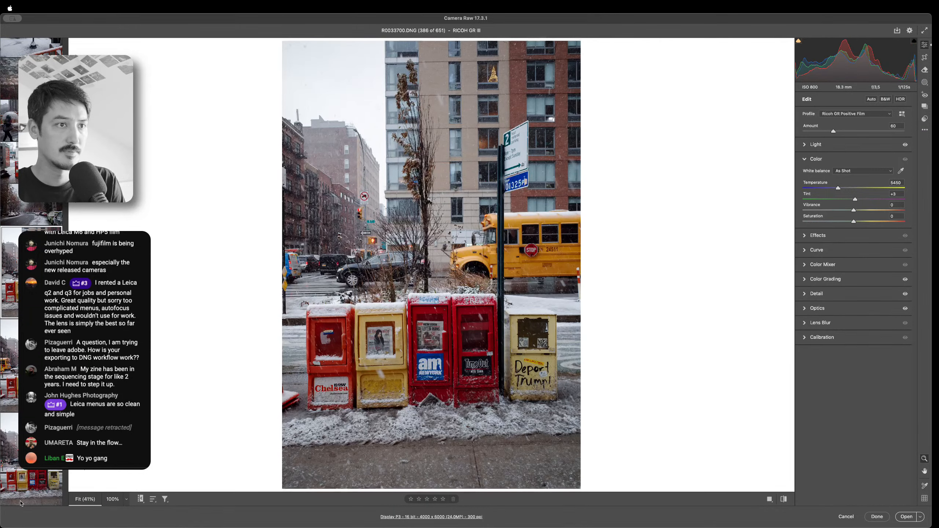
{"action": "key", "text": "Down"}
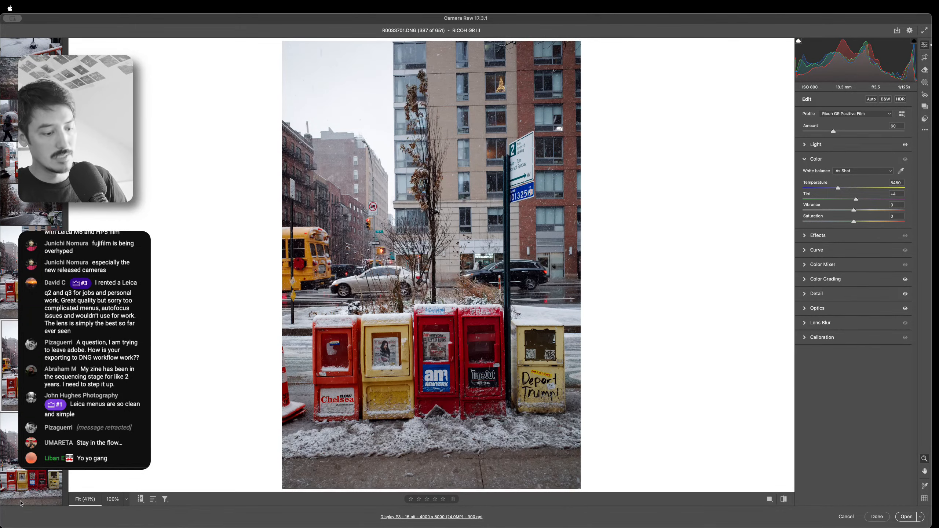
Review the remaining newspaper box photos from R0033702.DNG to the horizontal version R0033705.DNG
{"action": "key", "text": "Down"}
{"action": "key", "text": "Down"}
{"action": "key", "text": "Down"}
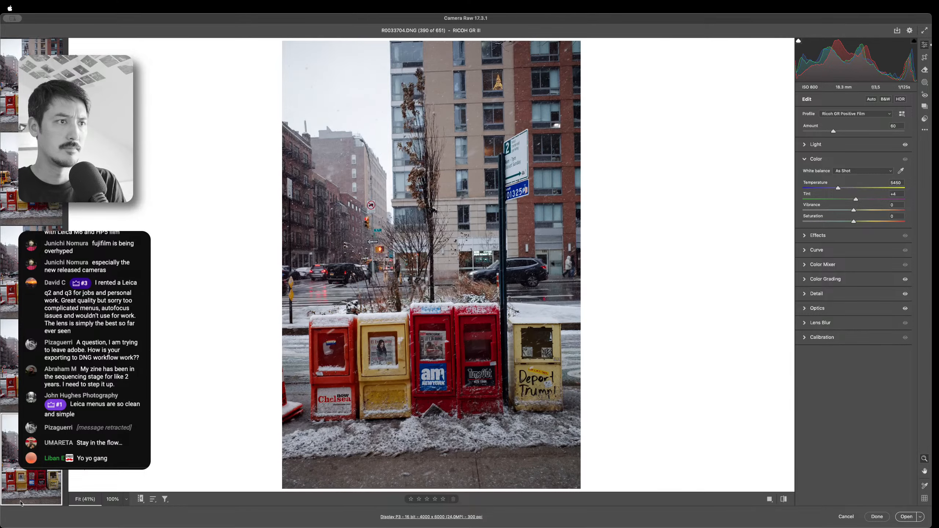
{"action": "key", "text": "Down"}
{"action": "key", "text": "Down"}
{"action": "key", "text": "Up"}
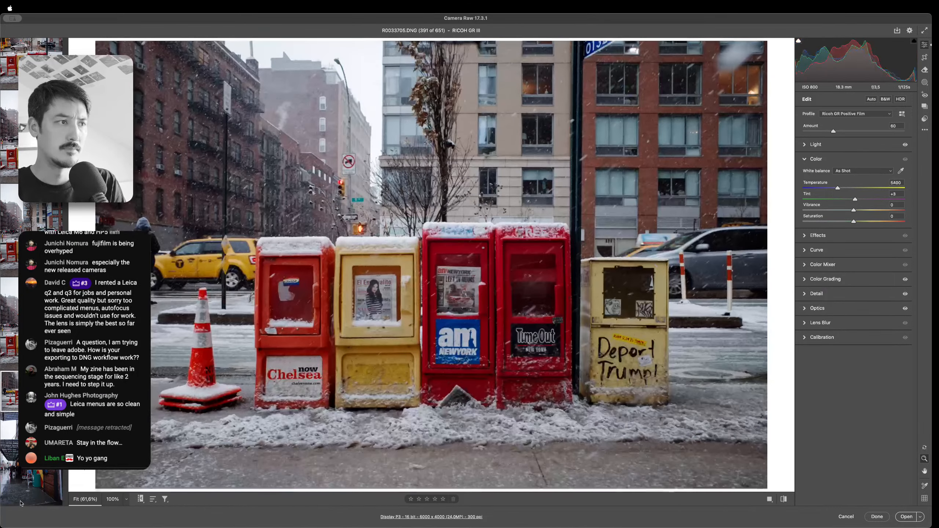
Review the photos from R0033706.DNG to the package cart photo R0033709.DNG
{"action": "key", "text": "Down"}
{"action": "key", "text": "Down"}
{"action": "key", "text": "Down"}
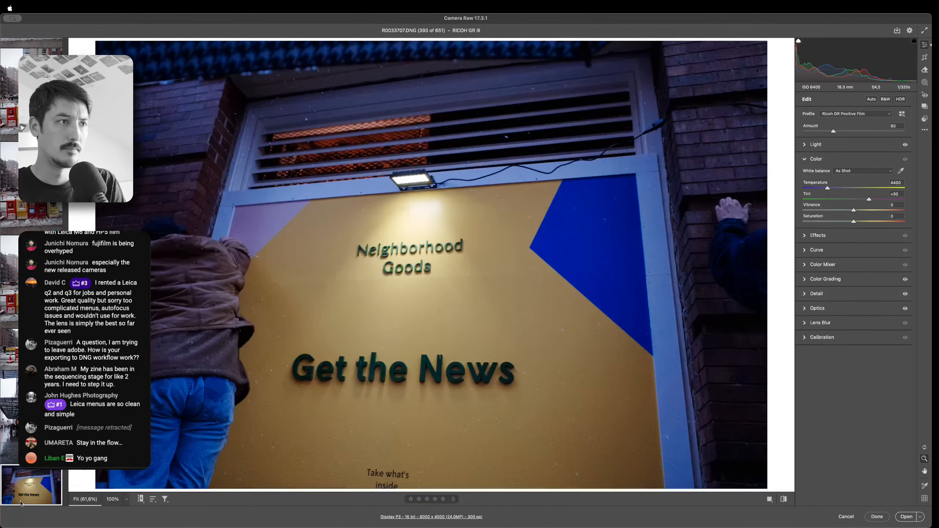
{"action": "key", "text": "Down"}
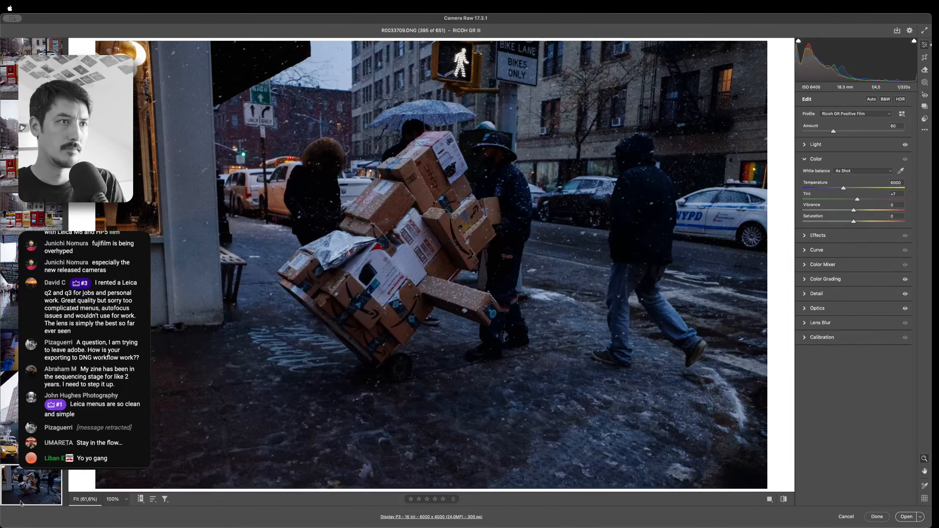
Compare the package cart photo R0033709.DNG with the dark subway platform photo R0033710.DNG and raise the subway photo's exposure
{"action": "key", "text": "Down"}
{"action": "key", "text": "Up"}
{"action": "key", "text": "Down"}
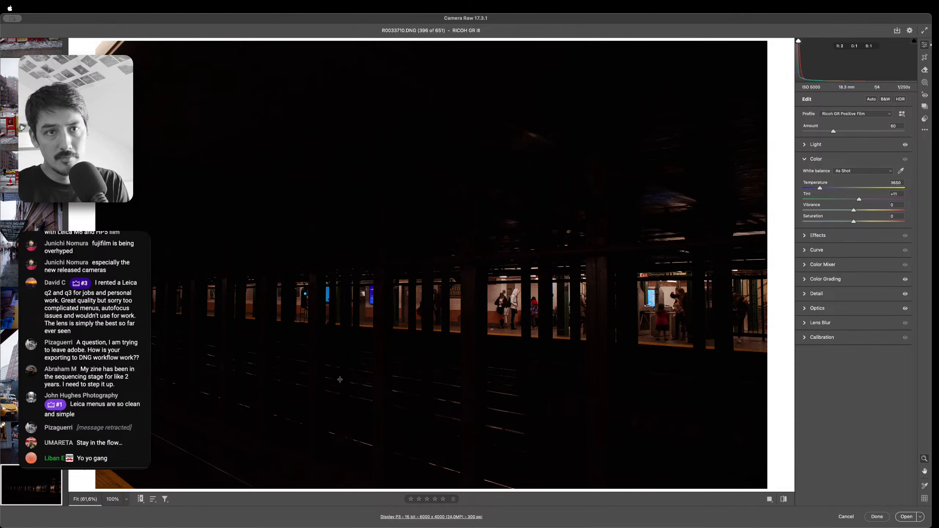
{"action": "left_click", "coordinate": [847, 145]}
{"action": "left_click", "coordinate": [872, 162]}
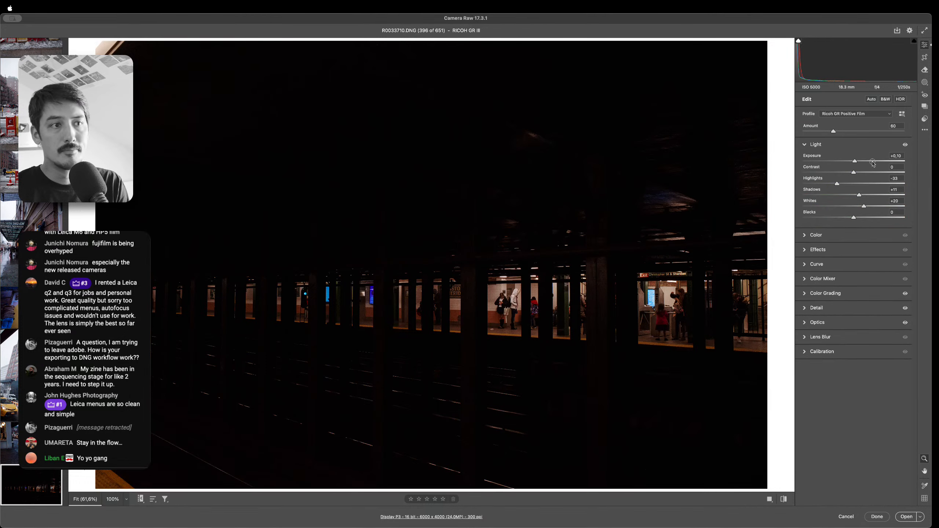
Review the photos from R0033711.DNG to R0033714.DNG and label the doll shop window photo R0033713.DNG yellow
{"action": "key", "text": "Down"}
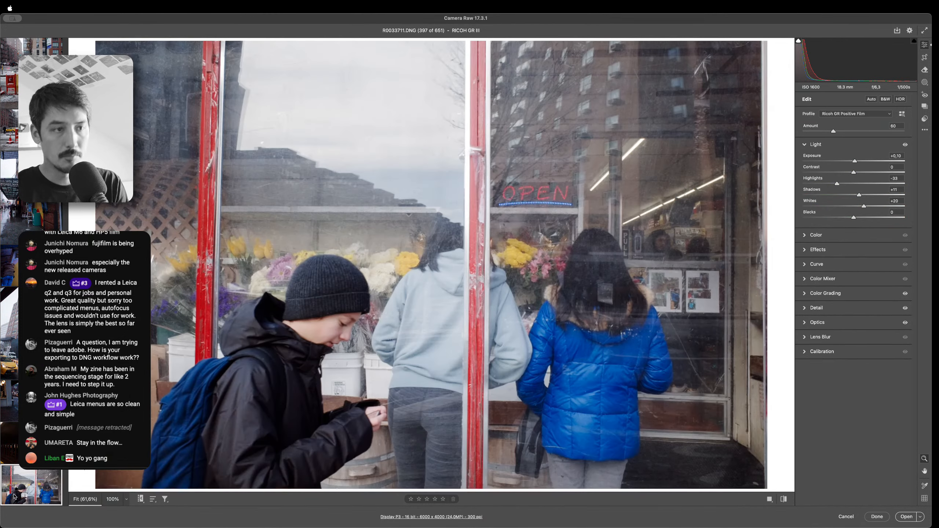
{"action": "key", "text": "Down"}
{"action": "key", "text": "Down"}
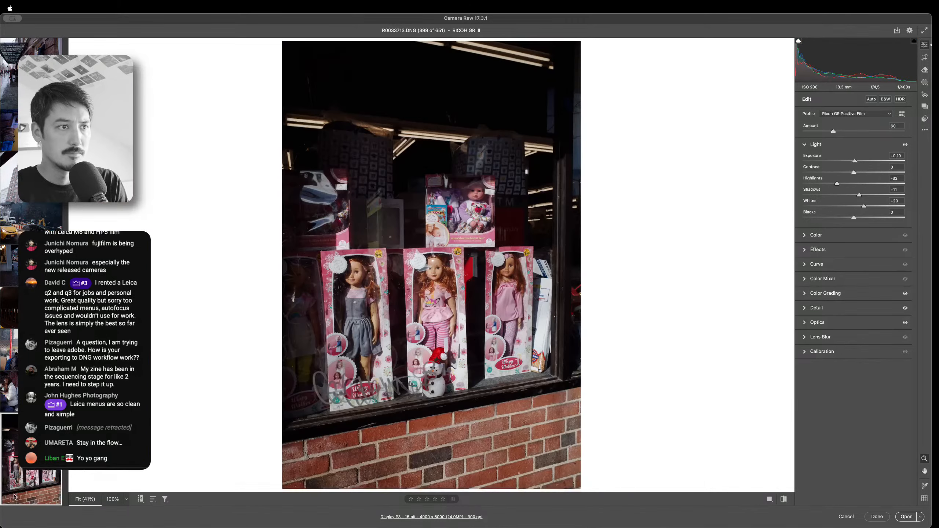
{"action": "key", "text": "Down"}
{"action": "key", "text": "Up"}
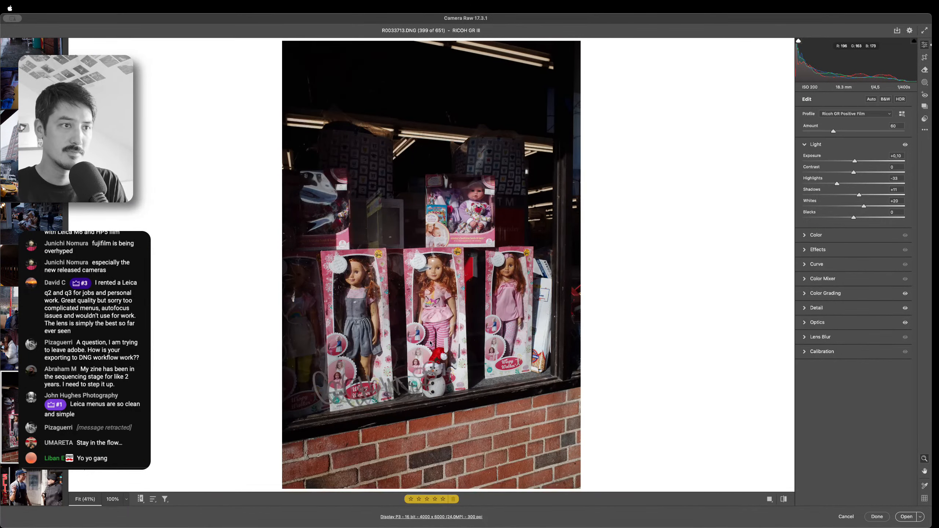
Inspect the dolls in the shop window photo R0033713.DNG at full magnification and return to the whole image
{"action": "left_click", "coordinate": [450, 278]}
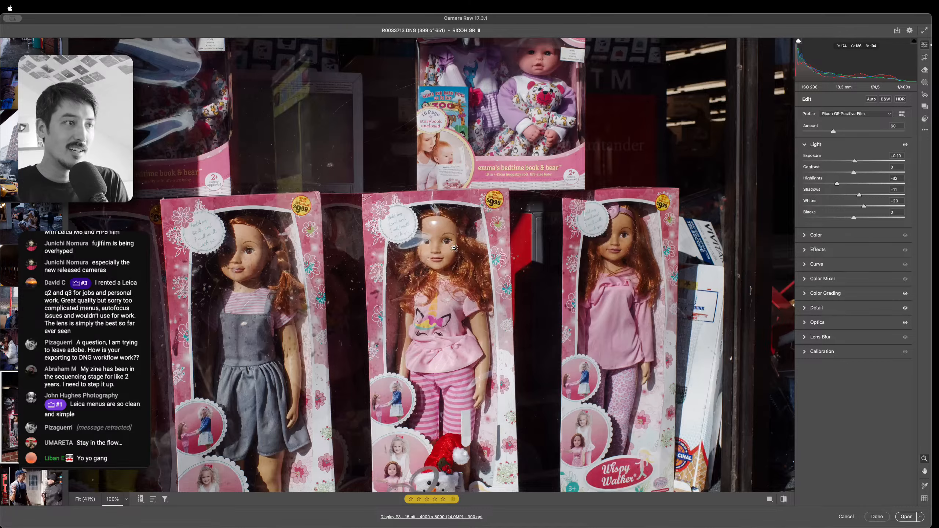
{"action": "scroll", "coordinate": [454, 248], "scroll_direction": "down", "scroll_amount": 3}
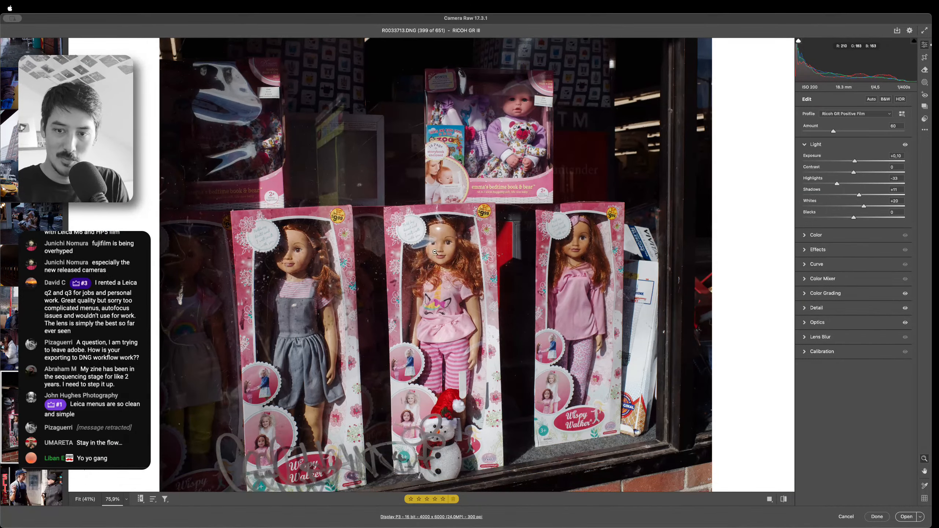
{"action": "left_click", "coordinate": [415, 330]}
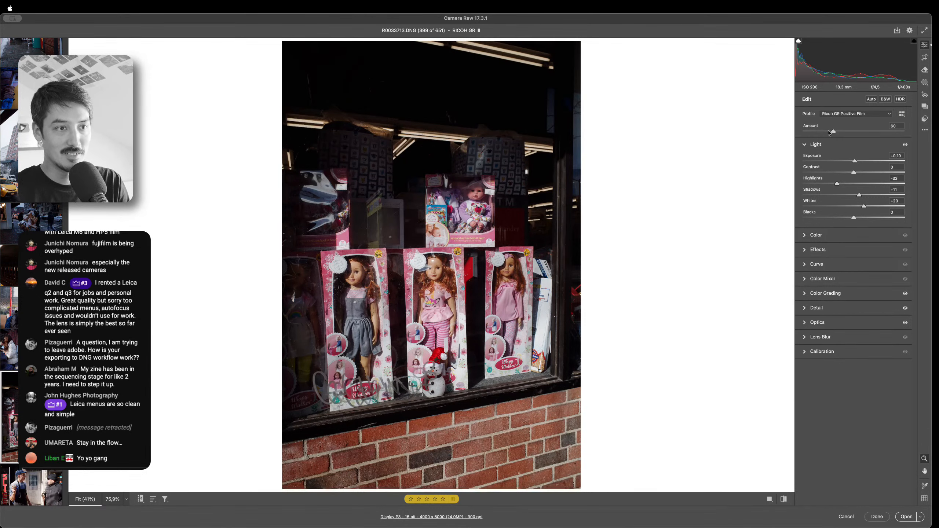
Check the lens corrections of the doll window photo R0033713.DNG and raise its clarity to about +8
{"action": "left_click", "coordinate": [835, 323]}
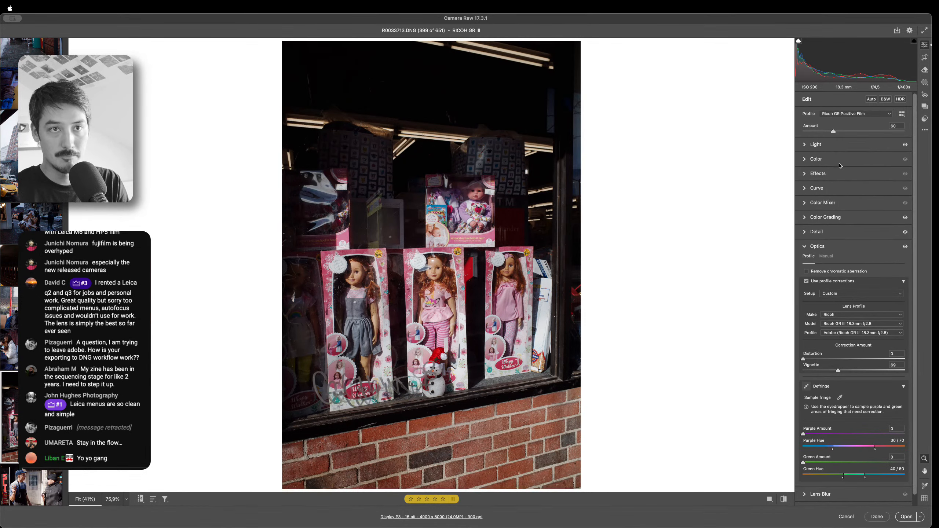
{"action": "left_click", "coordinate": [845, 145]}
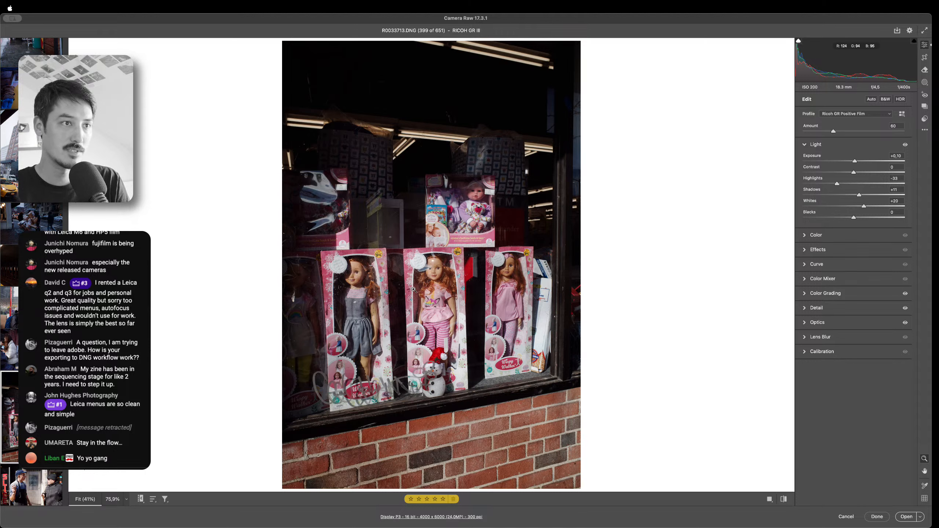
{"action": "left_click", "coordinate": [847, 252]}
{"action": "left_click", "coordinate": [858, 200]}
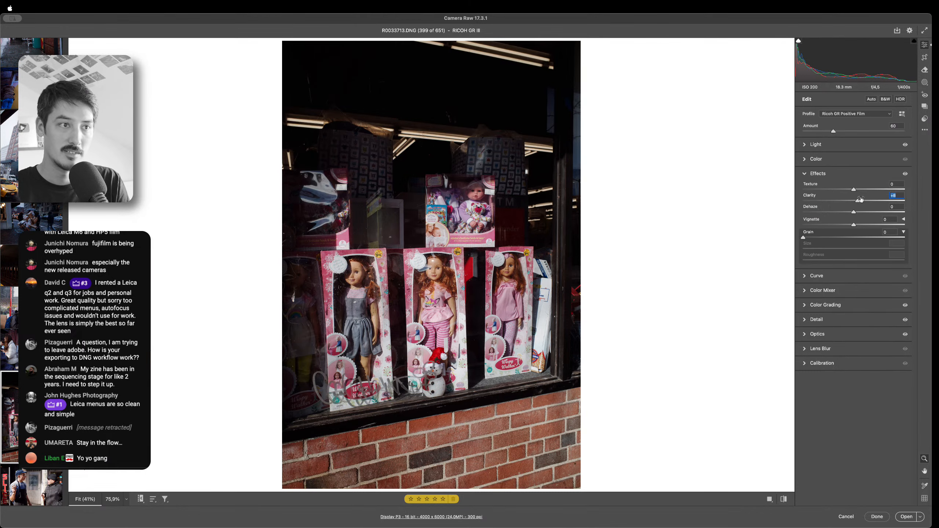
Review the photos from R0033714.DNG to R0033718.DNG and label the discarded food photos R0033715.DNG and R0033716.DNG yellow
{"action": "key", "text": "Right"}
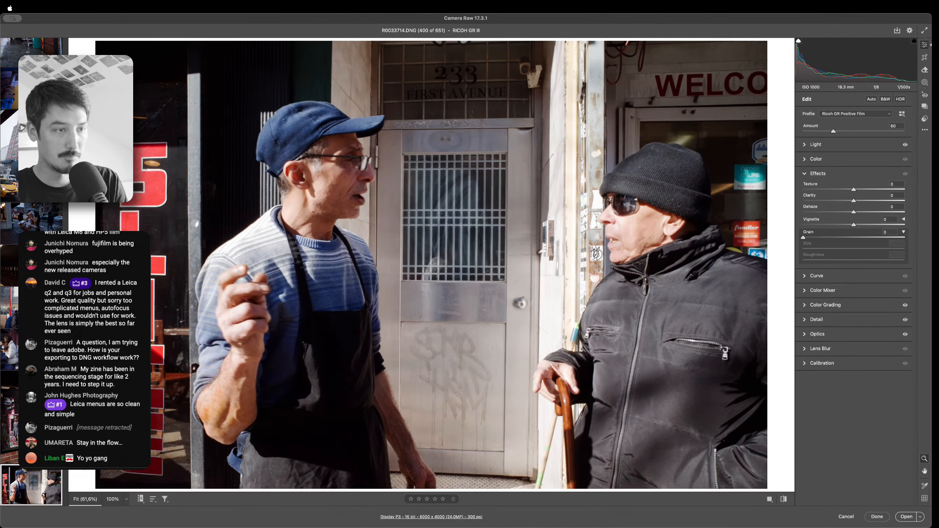
{"action": "key", "text": "Right"}
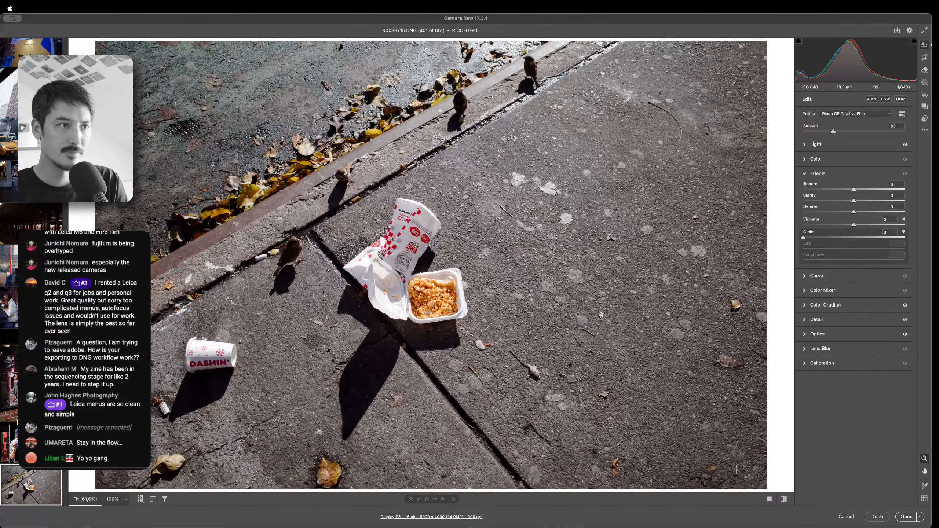
{"action": "key", "text": "7"}
{"action": "key", "text": "Right"}
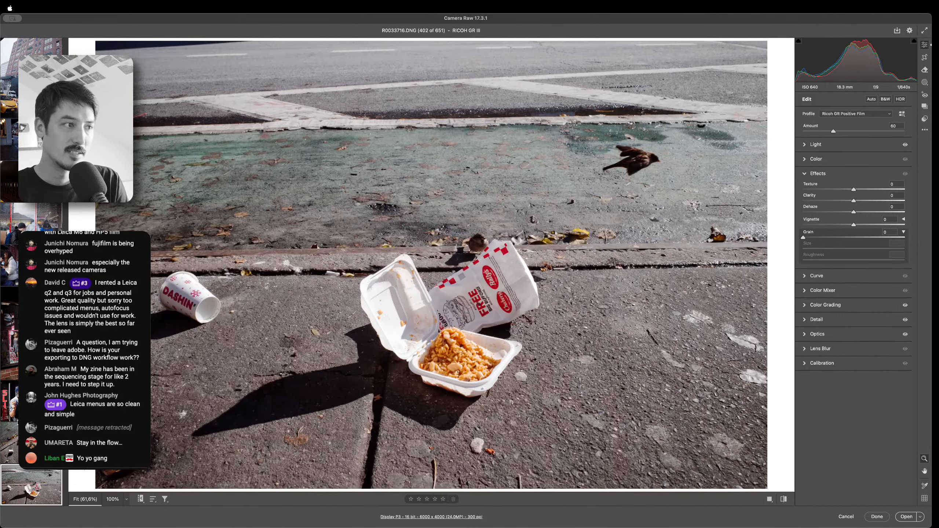
{"action": "key", "text": "7"}
{"action": "key", "text": "Right"}
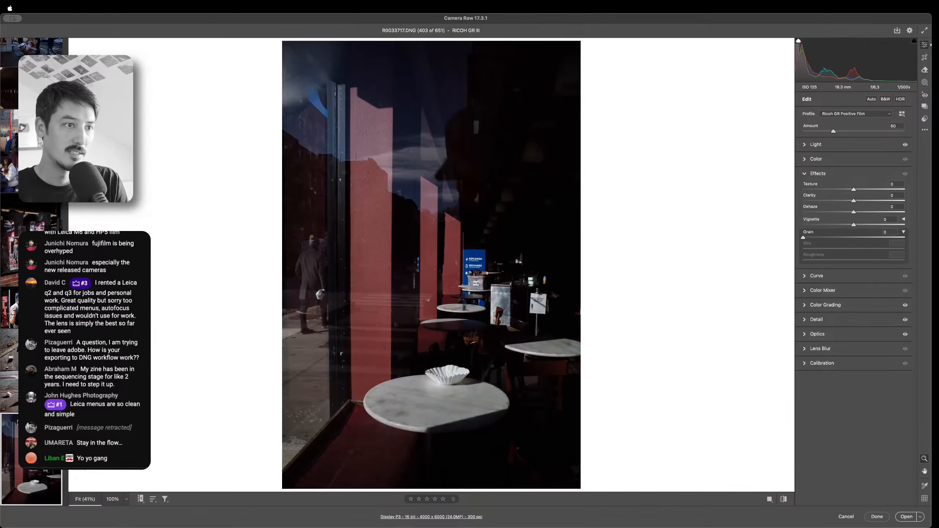
{"action": "key", "text": "Right"}
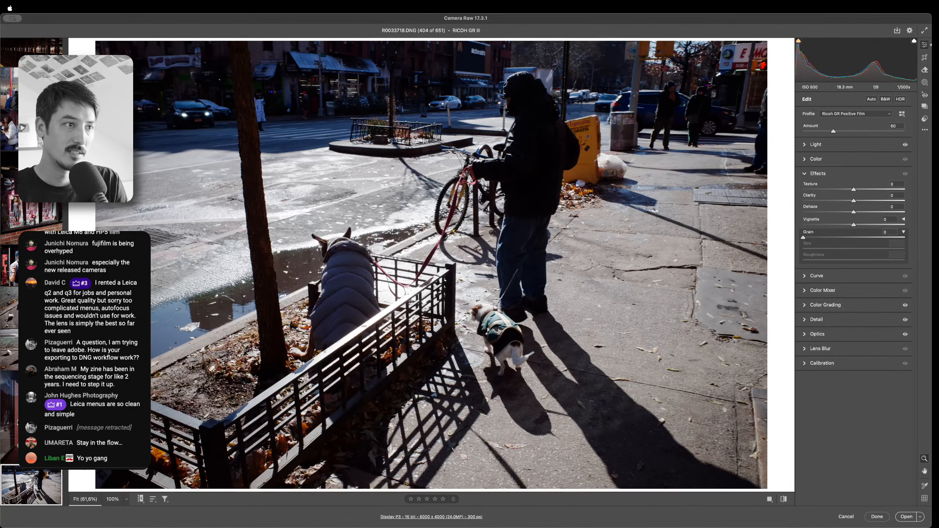
Review the photos from R0033718.DNG to R0033724.DNG and return to the street canyon photo R0033723.DNG
{"action": "key", "text": "Right"}
{"action": "key", "text": "Right"}
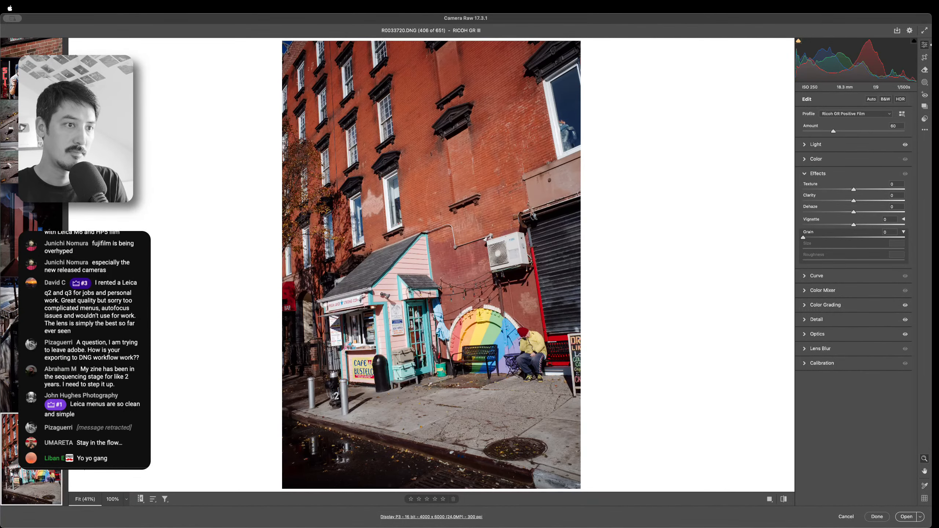
{"action": "key", "text": "Right"}
{"action": "key", "text": "Right"}
{"action": "key", "text": "Left"}
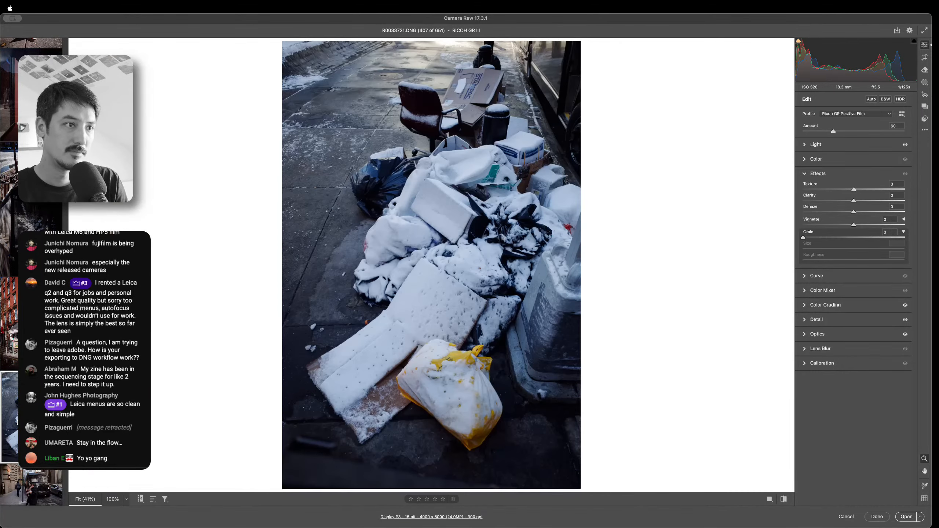
{"action": "key", "text": "Right"}
{"action": "key", "text": "Right"}
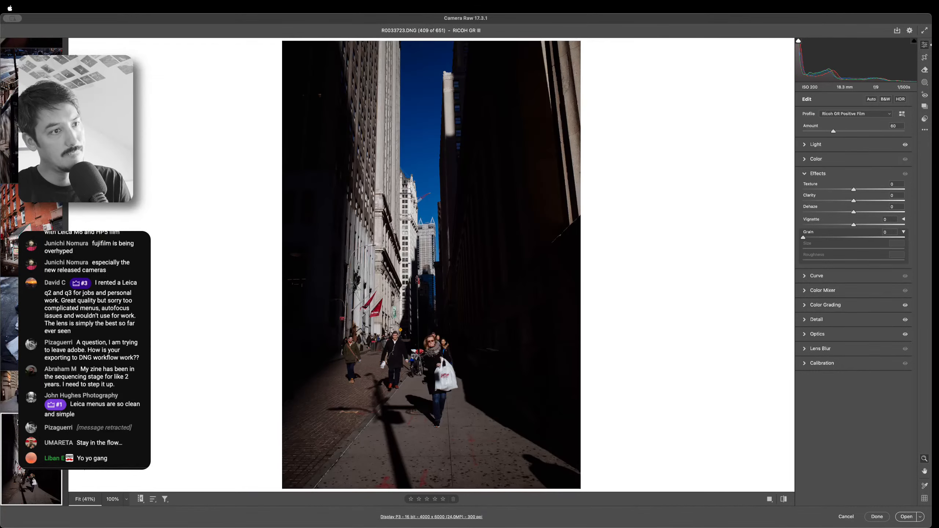
{"action": "key", "text": "Right"}
{"action": "key", "text": "Left"}
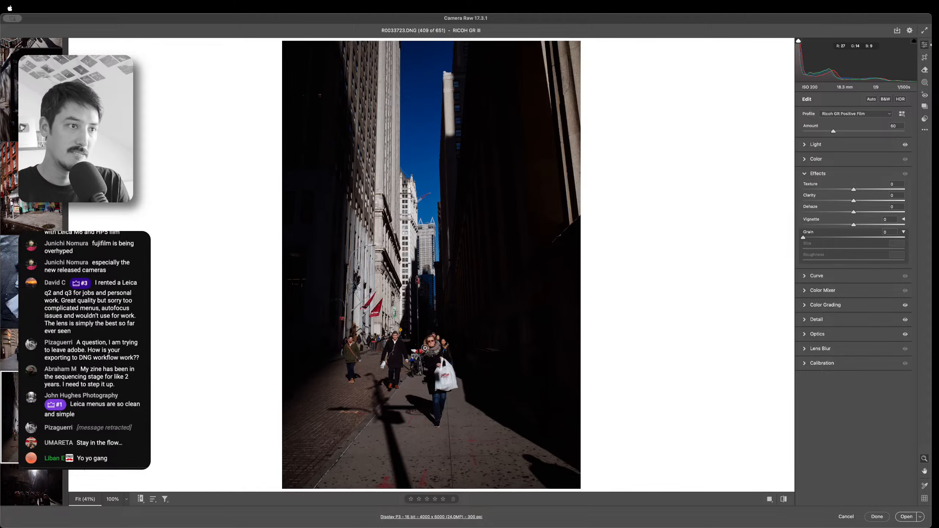
Inspect the pedestrians in the street canyon photo R0033723.DNG at full magnification and label it yellow
{"action": "left_click", "coordinate": [425, 348]}
{"action": "left_click_drag", "start_coordinate": [500, 253], "coordinate": [391, 280]}
{"action": "key", "text": "super+7"}
{"action": "key", "text": "Right"}
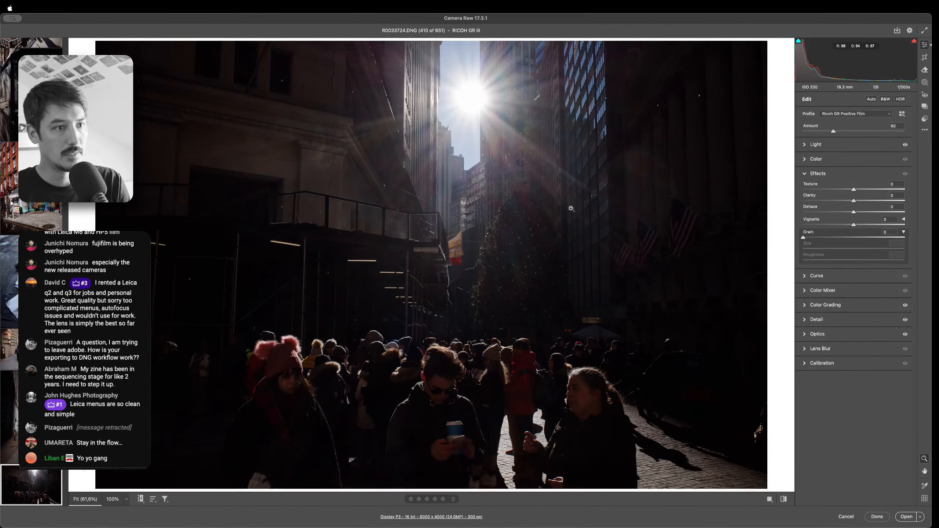
Label the backlit crowd photo R0033724.DNG yellow and raise its clarity to +26 and dehaze to +14
{"action": "key", "text": "Right"}
{"action": "key", "text": "Left"}
{"action": "key", "text": "super+7"}
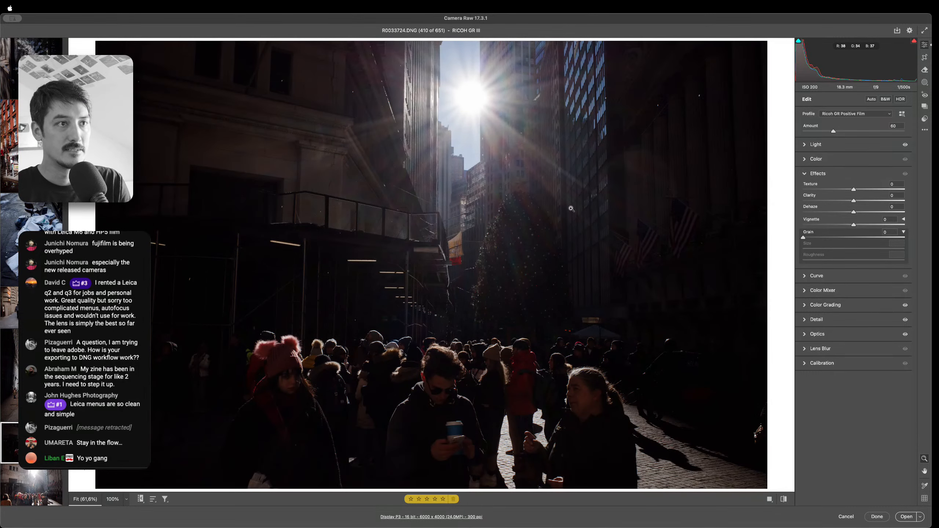
{"action": "mouse_move", "coordinate": [853, 200]}
{"action": "left_mouse_down"}
{"action": "mouse_move", "coordinate": [864, 201]}
{"action": "mouse_move", "coordinate": [861, 210]}
{"action": "left_mouse_up"}
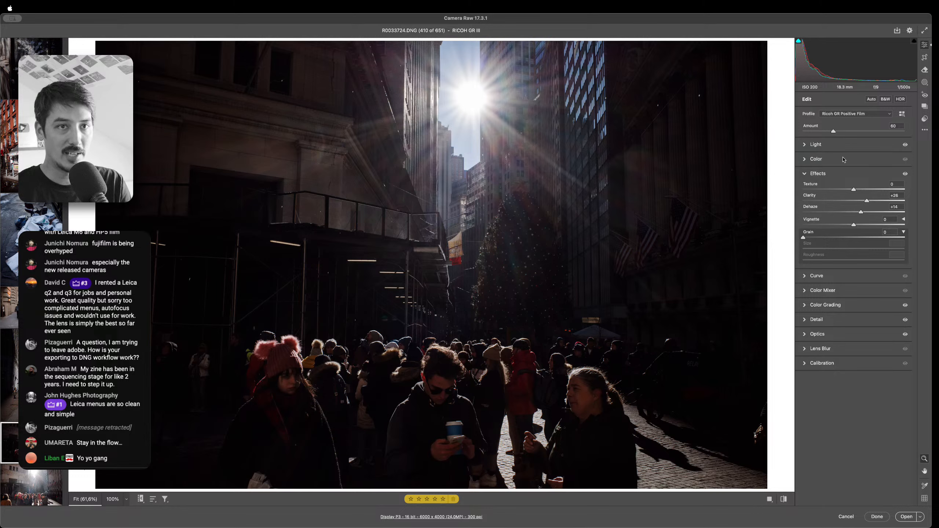
Raise the exposure of the backlit crowd photo R0033724.DNG to +1.07 and inspect its people at full magnification
{"action": "left_click", "coordinate": [836, 144]}
{"action": "left_click_drag", "start_coordinate": [854, 161], "coordinate": [861, 160]}
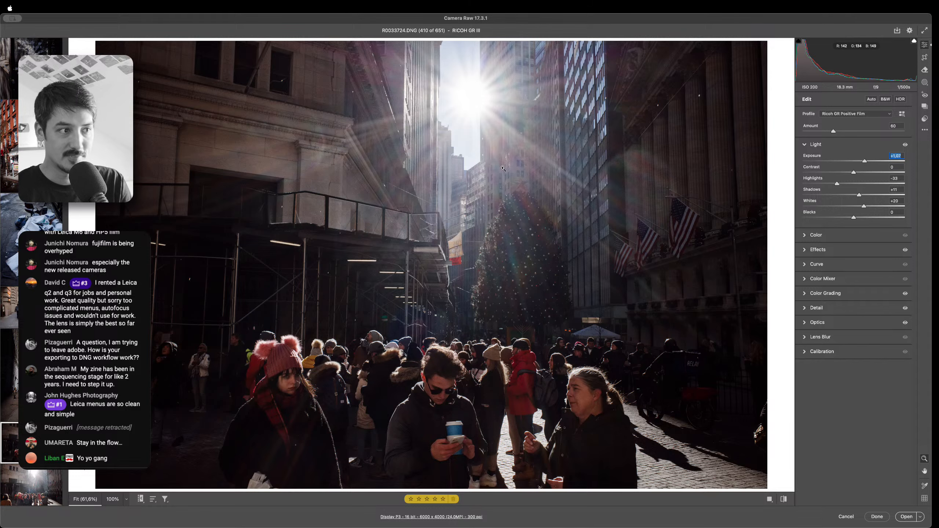
{"action": "left_click", "coordinate": [281, 366]}
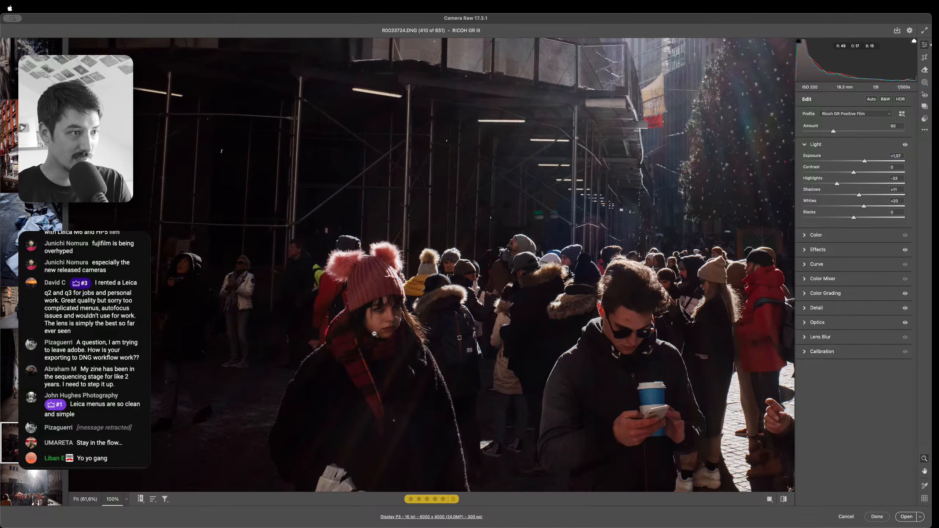
{"action": "left_click_drag", "start_coordinate": [433, 304], "coordinate": [525, 245]}
{"action": "left_click", "coordinate": [582, 172]}
{"action": "left_click_drag", "start_coordinate": [582, 172], "coordinate": [333, 314]}
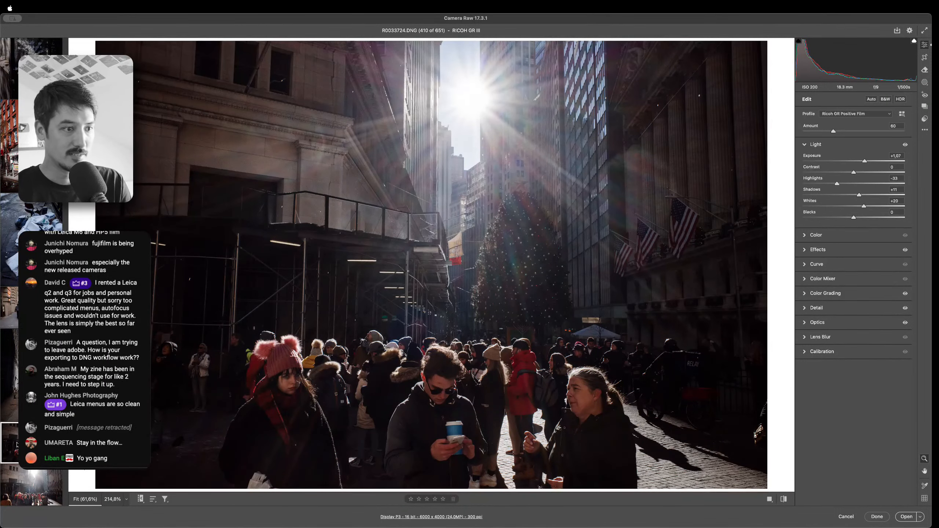
Review the photos from R0033725.DNG to R0033728.DNG and raise the exposure of the food cart photo R0033727.DNG to +1.20
{"action": "key", "text": "Down"}
{"action": "key", "text": "Down"}
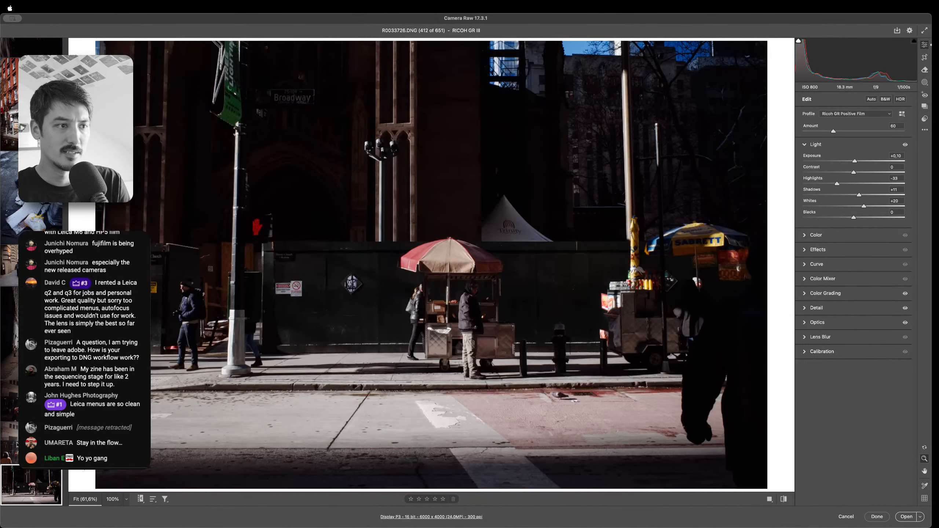
{"action": "key", "text": "Down"}
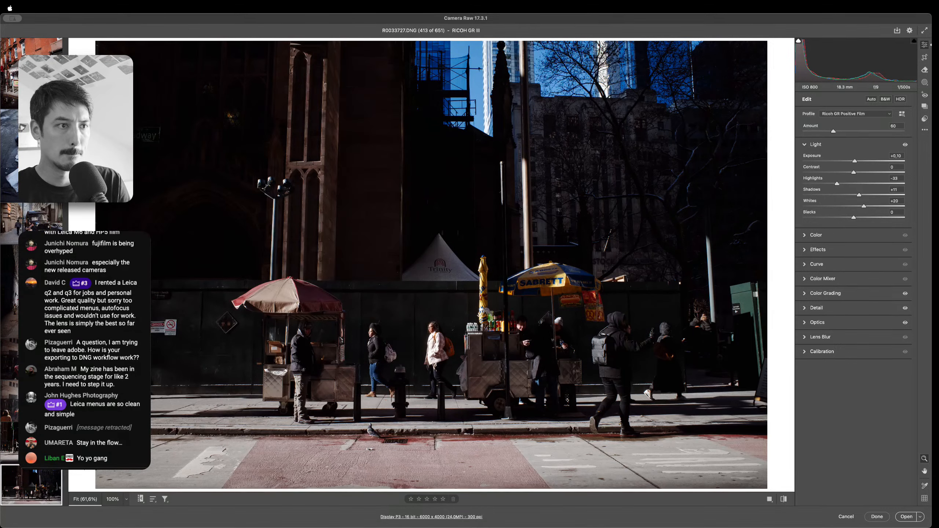
{"action": "key", "text": "Down"}
{"action": "key", "text": "Up"}
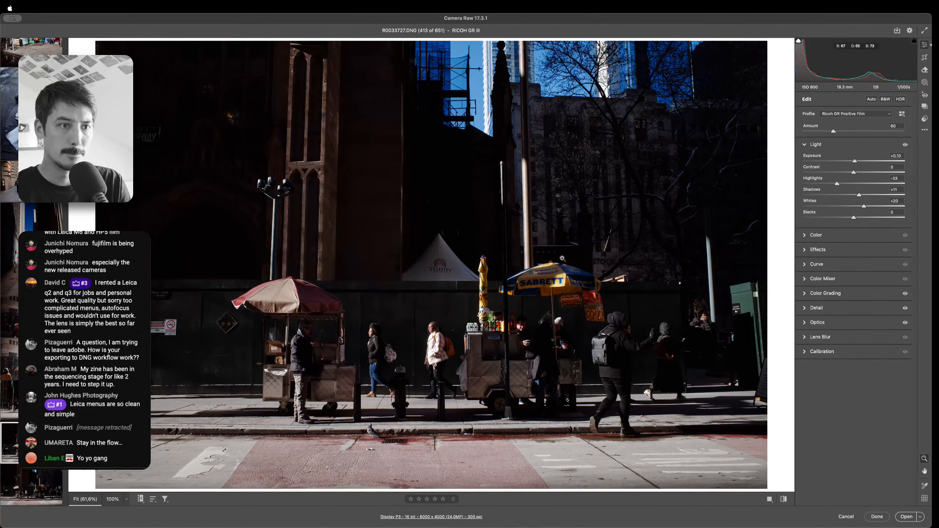
{"action": "left_click_drag", "start_coordinate": [855, 161], "coordinate": [866, 160]}
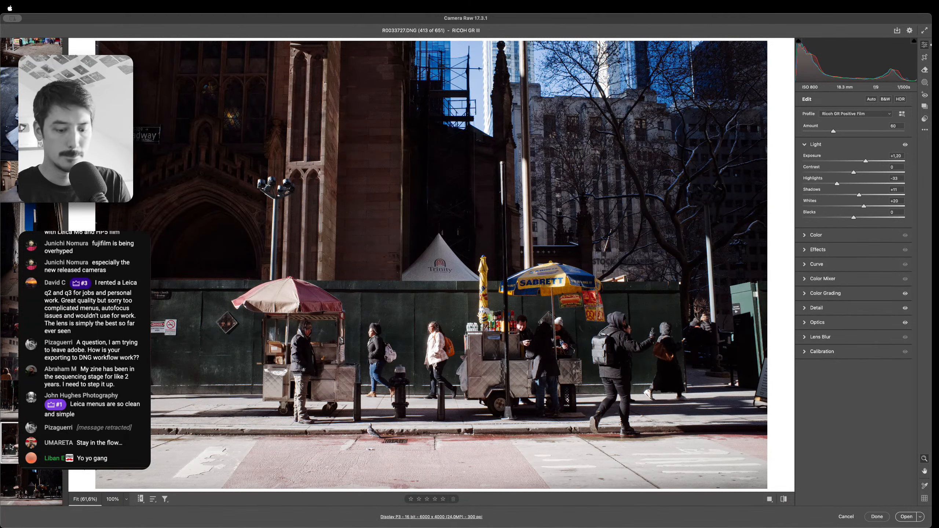
Review the food cart photos from R0033728.DNG to R0033731.DNG, comparing R0033730.DNG with the one after it
{"action": "key", "text": "Down"}
{"action": "key", "text": "Down"}
{"action": "key", "text": "Down"}
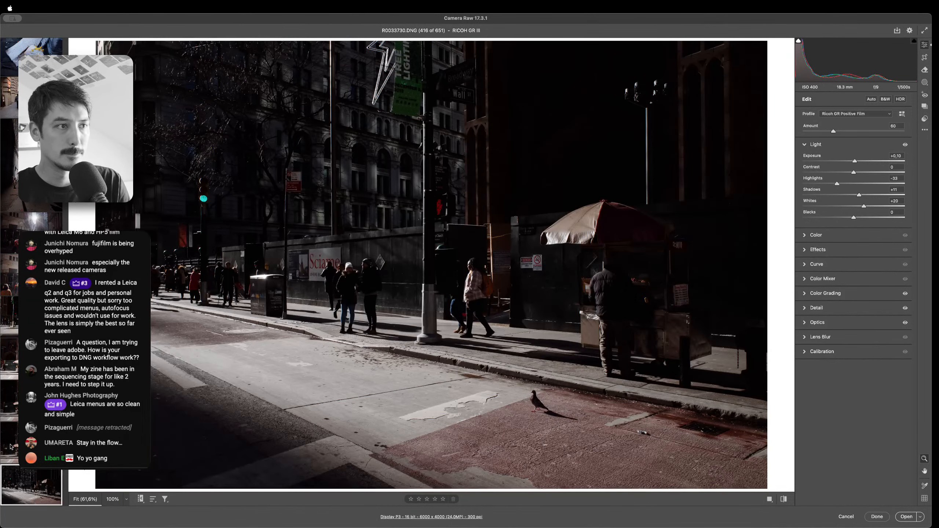
{"action": "key", "text": "Down"}
{"action": "key", "text": "Up"}
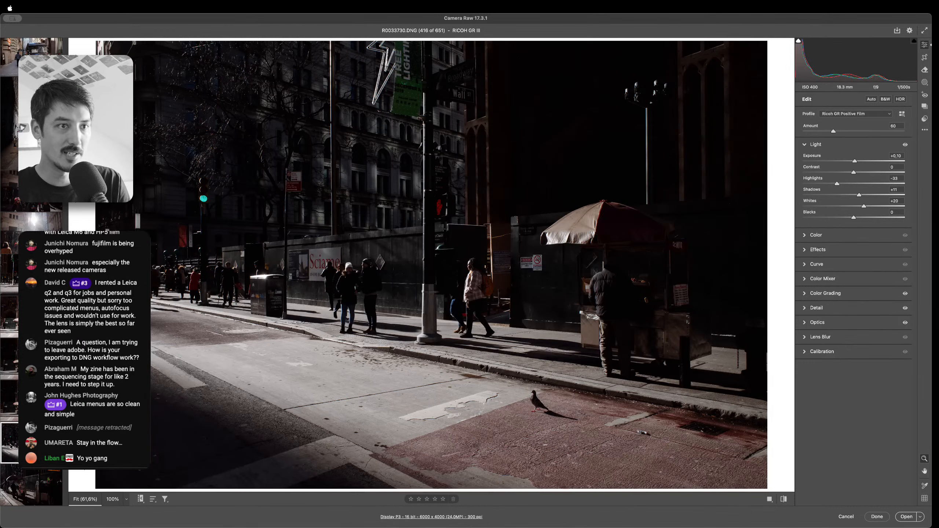
{"action": "key", "text": "Down"}
{"action": "key", "text": "Up"}
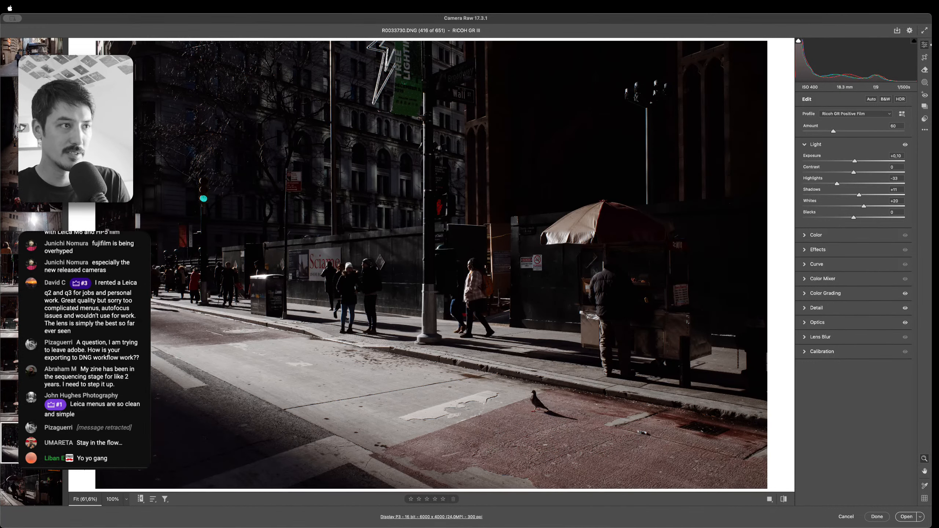
Raise the shadows of the pigeon and food cart photo R0033730.DNG to +27, whites to +42 and exposure to about +0.20
{"action": "left_click", "coordinate": [868, 195]}
{"action": "left_click_drag", "start_coordinate": [864, 206], "coordinate": [875, 206]}
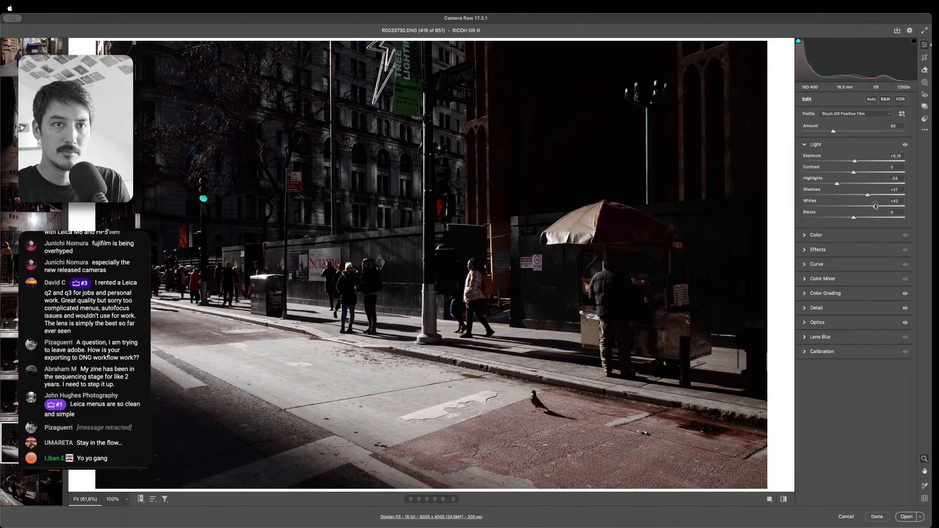
{"action": "left_click", "coordinate": [896, 156]}
{"action": "key", "text": "Up"}
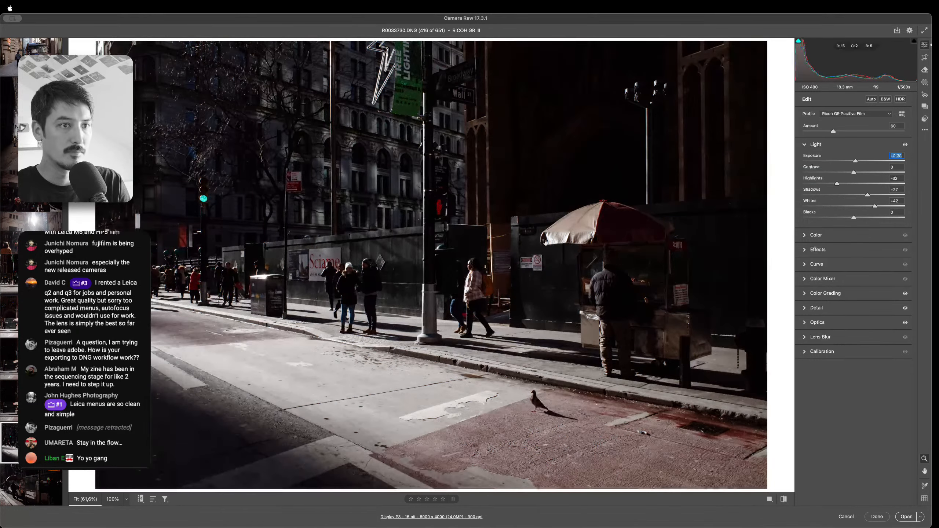
Raise the exposure of the dark Sabrett cart photo R0033731.DNG to +1.70
{"action": "left_click", "coordinate": [32, 485]}
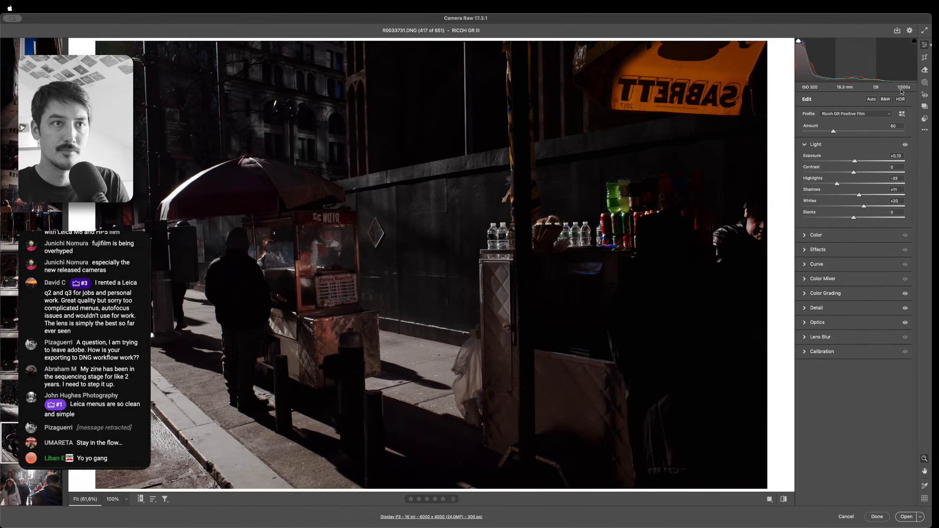
{"action": "left_click_drag", "start_coordinate": [855, 161], "coordinate": [871, 162]}
Review the street crowd photos from R0033732.DNG to R0033734.DNG and return to R0033732.DNG
{"action": "scroll", "coordinate": [31, 333], "scroll_direction": "down", "scroll_amount": 5}
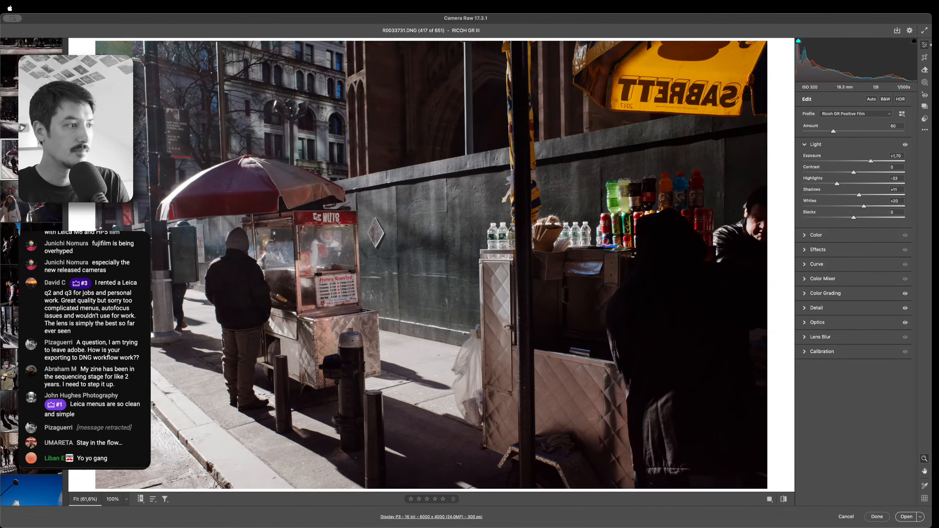
{"action": "left_click", "coordinate": [15, 214]}
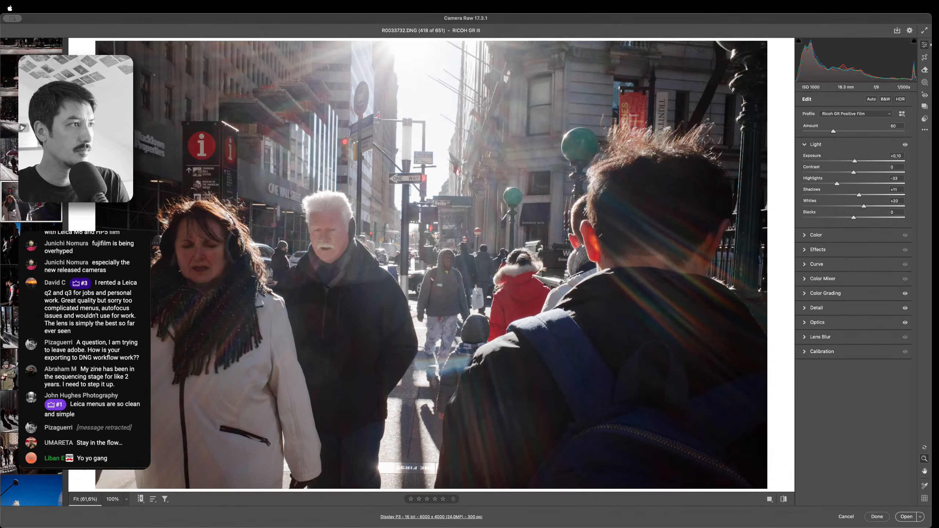
{"action": "key", "text": "Right"}
{"action": "key", "text": "Right"}
{"action": "left_click", "coordinate": [13, 215]}
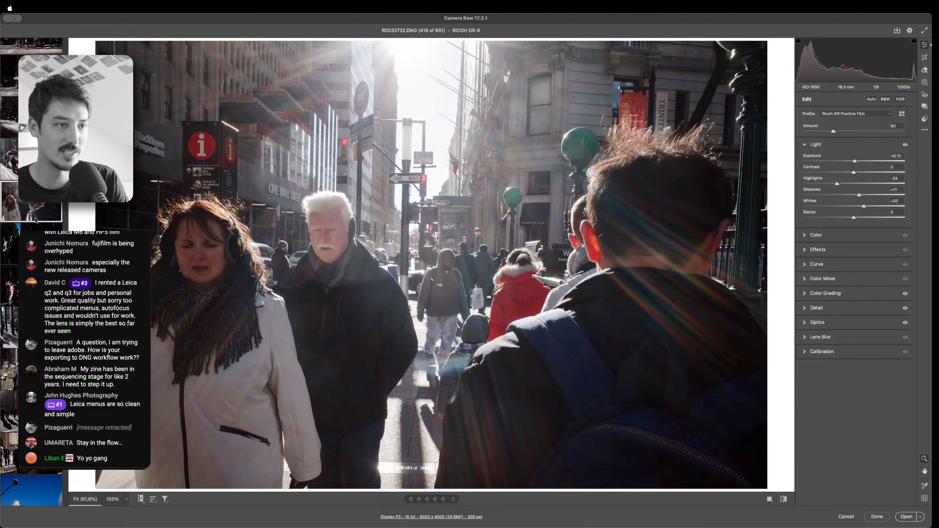
Raise the exposure of R0033733.DNG, the photo of the woman in red with sunglasses, to +1.30
{"action": "key", "text": "Down"}
{"action": "key", "text": "Up"}
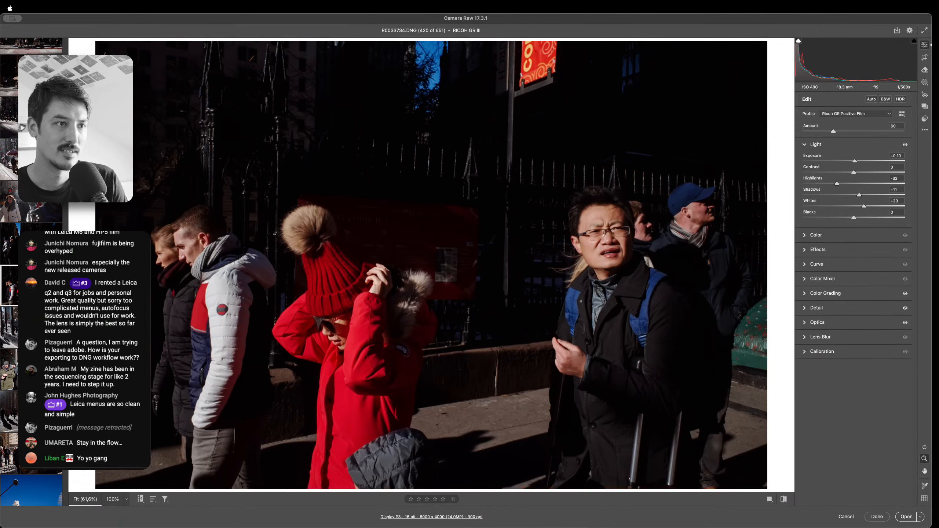
{"action": "key", "text": "Down"}
{"action": "left_click_drag", "start_coordinate": [854, 161], "coordinate": [866, 160]}
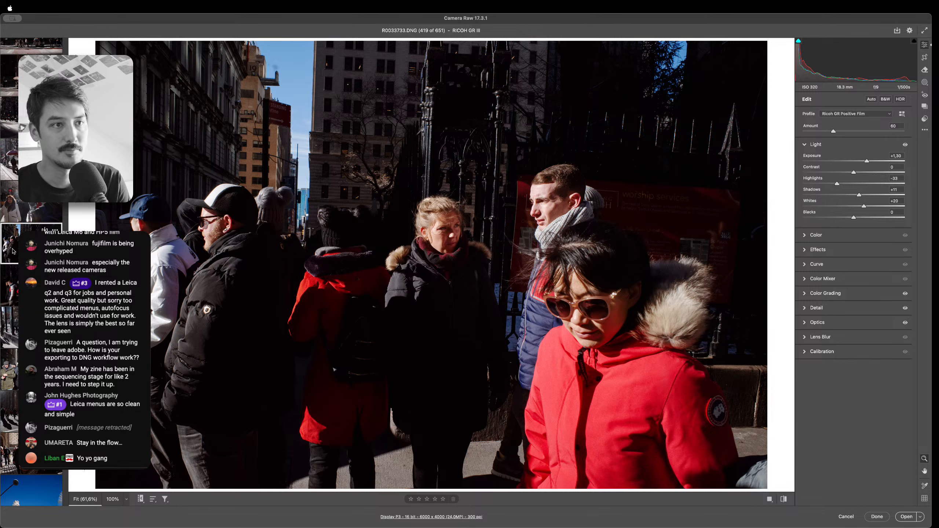
Compare R0033734.DNG with the photo after it and raise the exposure of R0033734.DNG to about +0.64
{"action": "key", "text": "Right"}
{"action": "key", "text": "Right"}
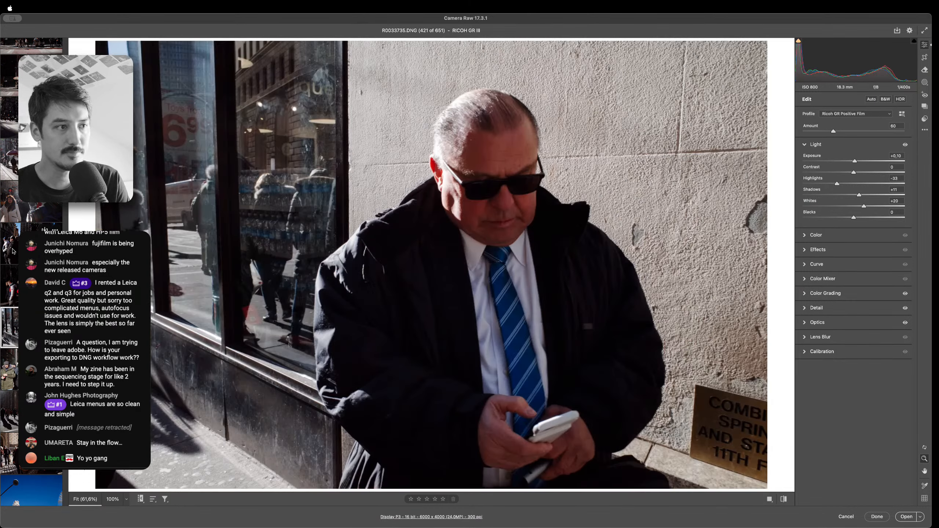
{"action": "key", "text": "Left"}
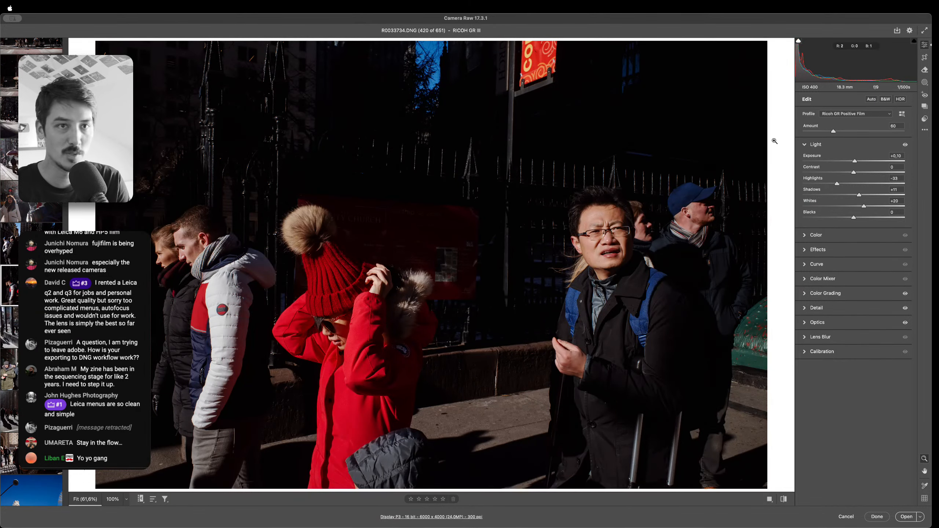
{"action": "left_click_drag", "start_coordinate": [853, 159], "coordinate": [859, 160]}
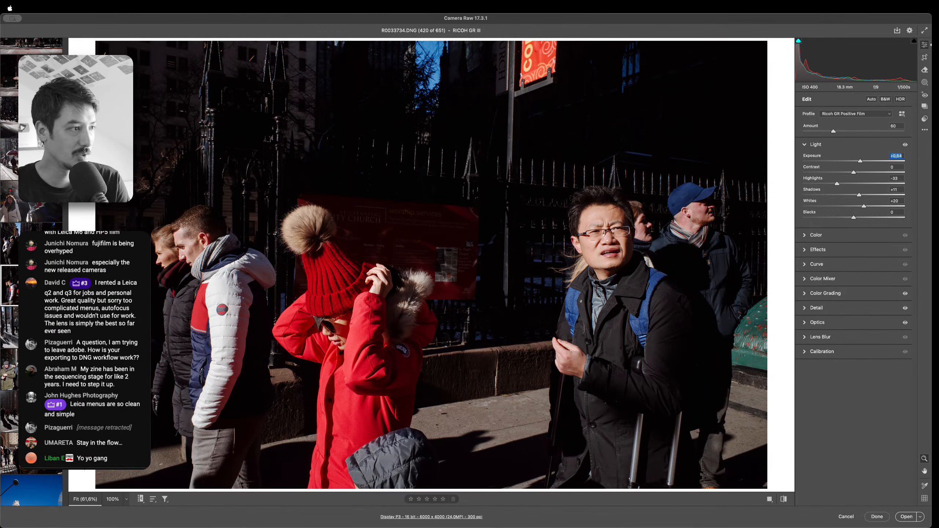
Review the photos from R0033735.DNG to R0033742.DNG, comparing the neighbouring skyscraper and mural shots
{"action": "key", "text": "Right"}
{"action": "key", "text": "Right"}
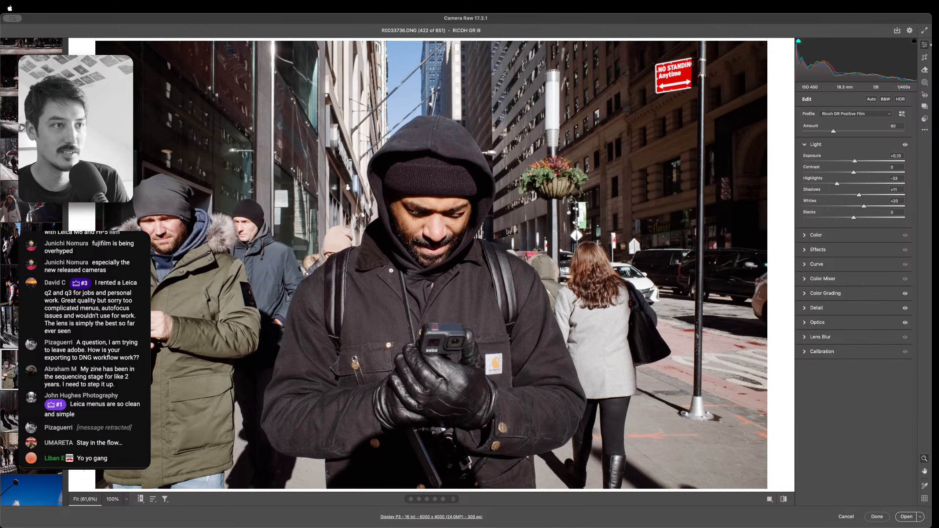
{"action": "key", "text": "Right"}
{"action": "key", "text": "Right"}
{"action": "key", "text": "Left"}
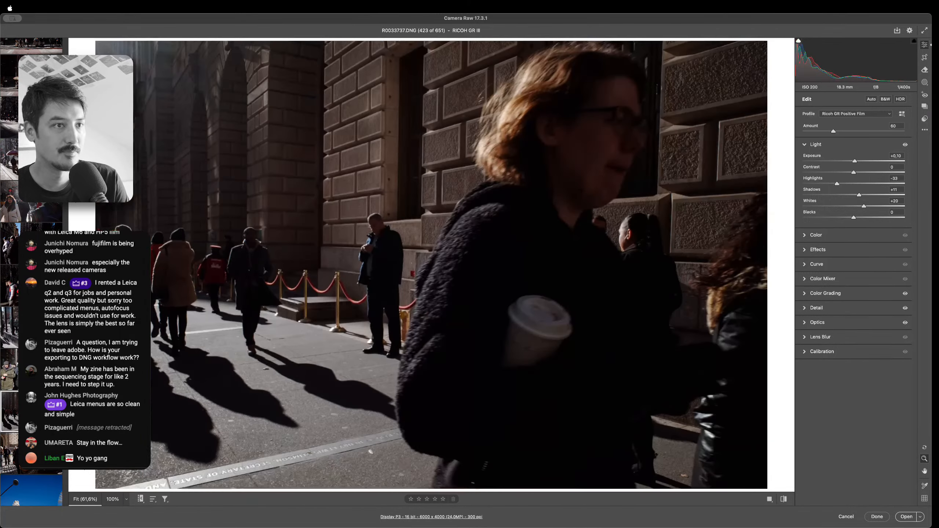
{"action": "key", "text": "Right"}
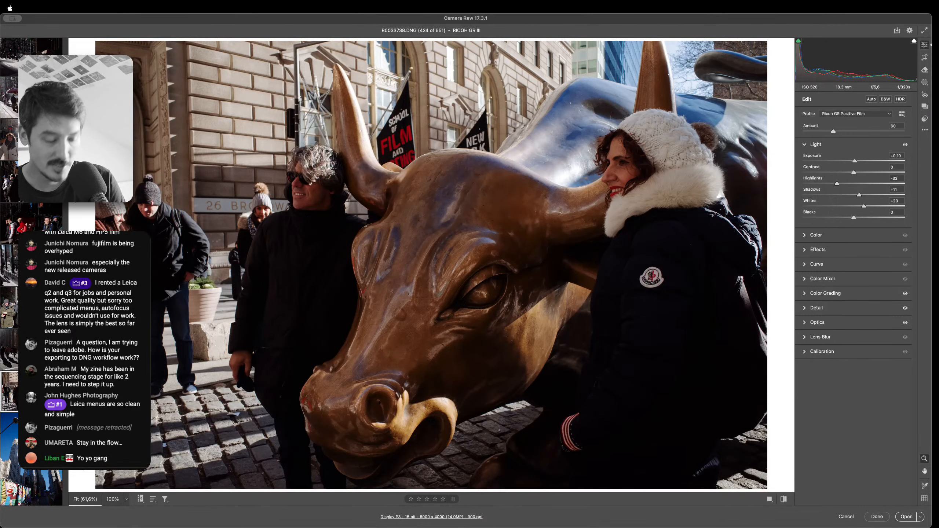
{"action": "key", "text": "Right"}
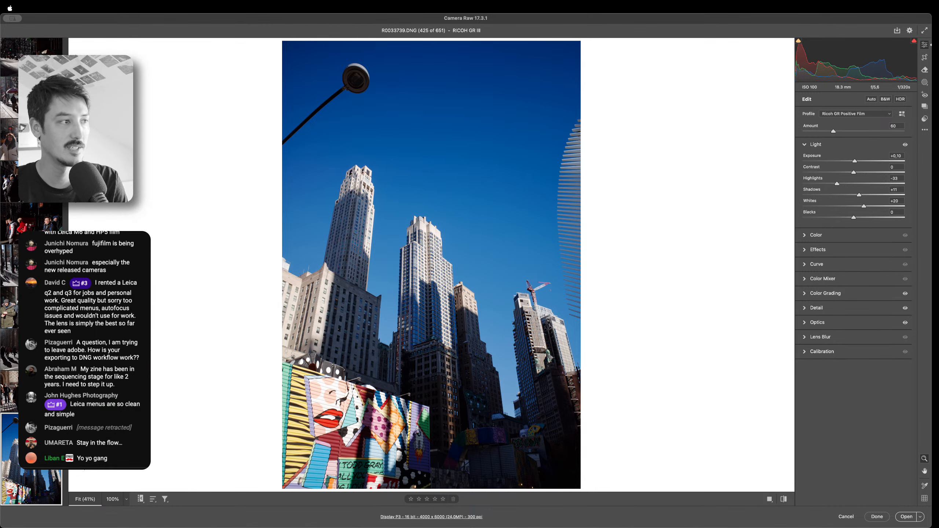
{"action": "key", "text": "Right"}
{"action": "key", "text": "Right"}
{"action": "key", "text": "Right"}
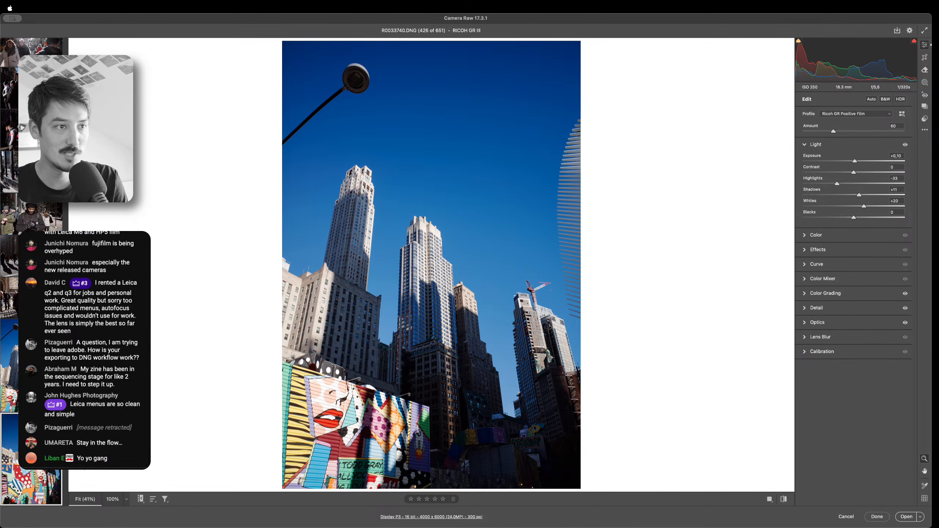
{"action": "key", "text": "Left"}
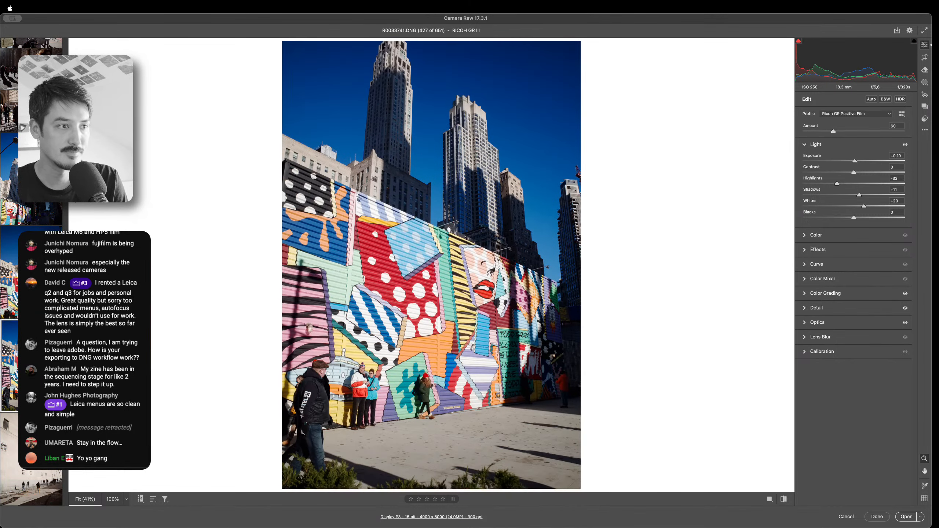
{"action": "key", "text": "Right"}
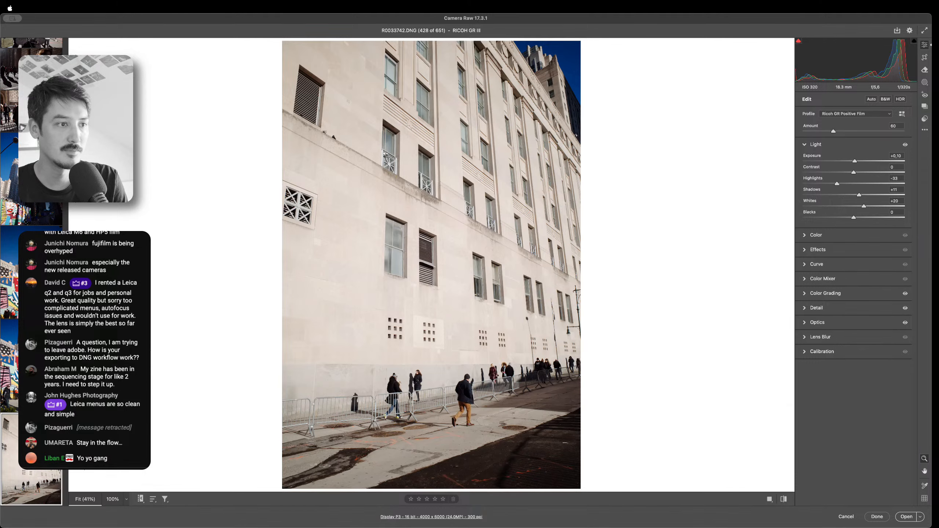
Compare R0033742.DNG and R0033743.DNG with their neighbours and label R0033743.DNG, the gravel heap before the violin banner, yellow
{"action": "key", "text": "Right"}
{"action": "key", "text": "Left"}
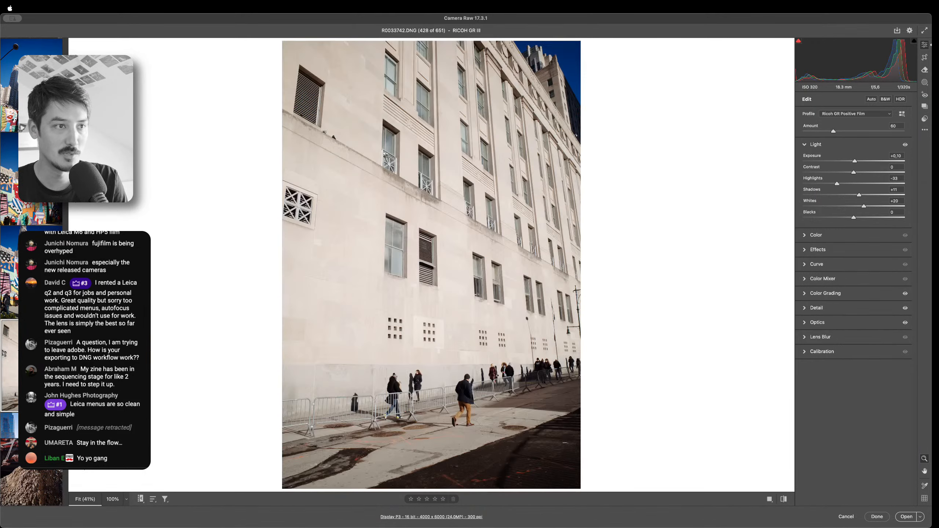
{"action": "key", "text": "Right"}
{"action": "key", "text": "Right"}
{"action": "key", "text": "Left"}
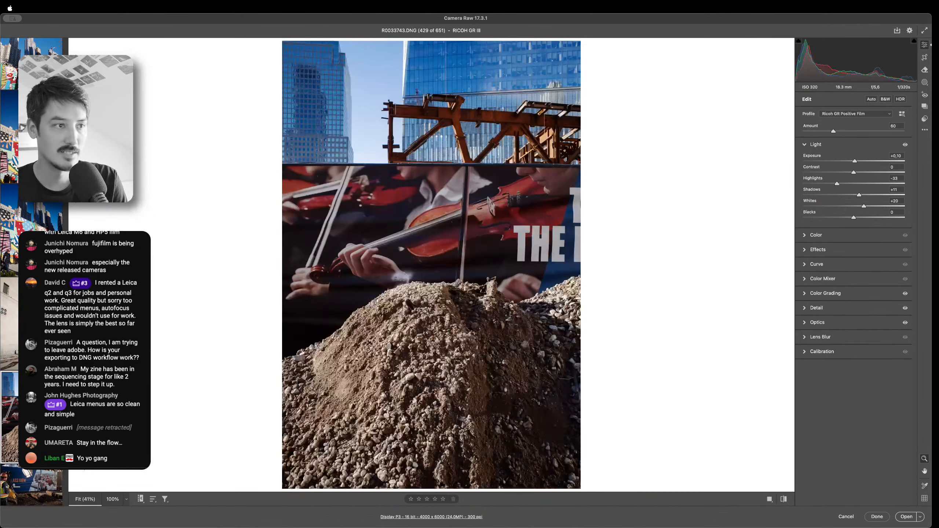
{"action": "key", "text": "super+7"}
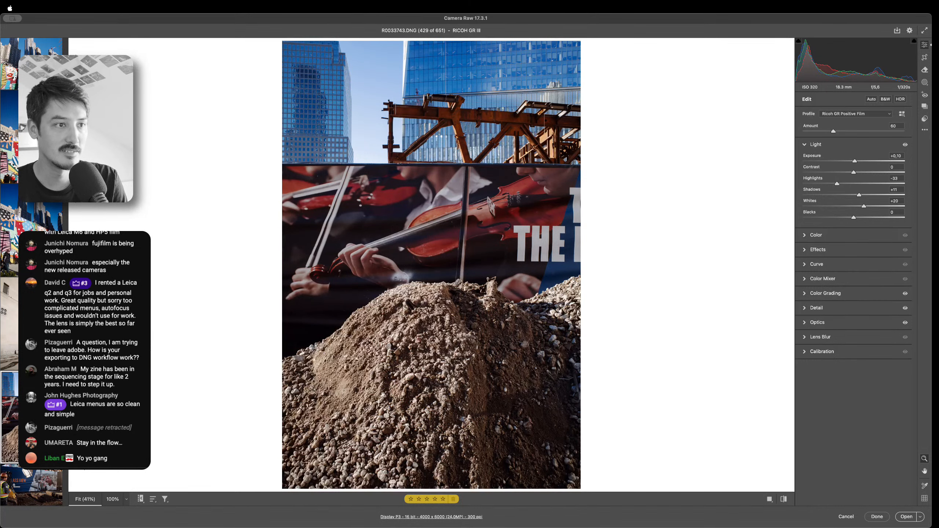
Inspect the lettering in R0033744.DNG, the construction worker photo, up close and label the photo yellow
{"action": "key", "text": "Right"}
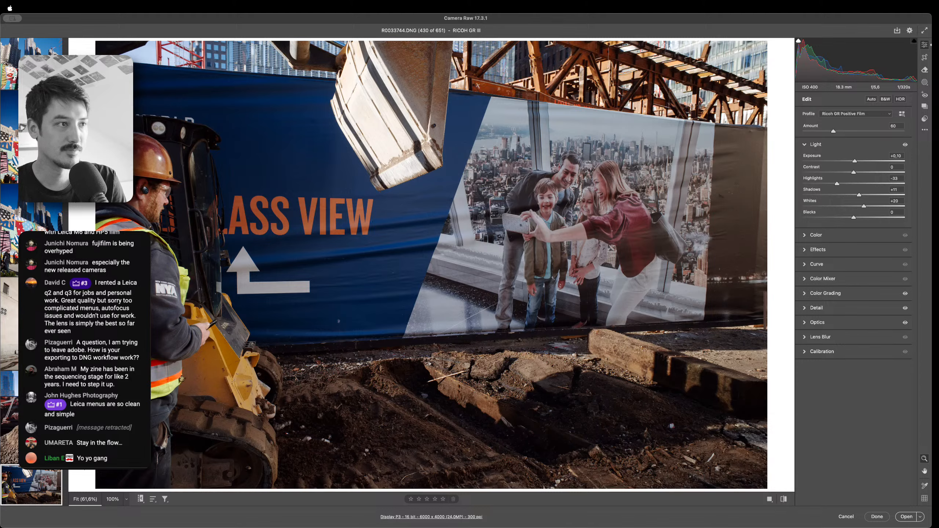
{"action": "scroll", "coordinate": [6, 246], "scroll_direction": "down", "scroll_amount": 2}
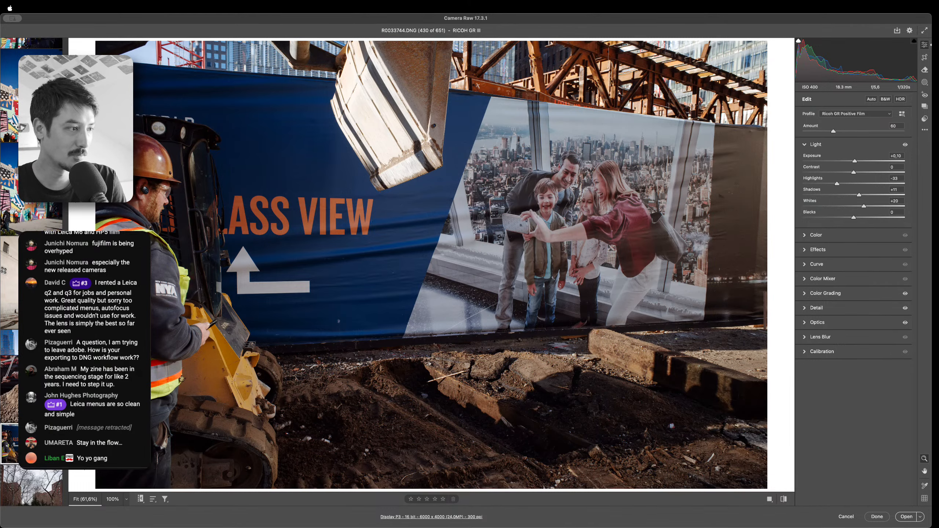
{"action": "left_click_drag", "start_coordinate": [295, 209], "coordinate": [364, 191]}
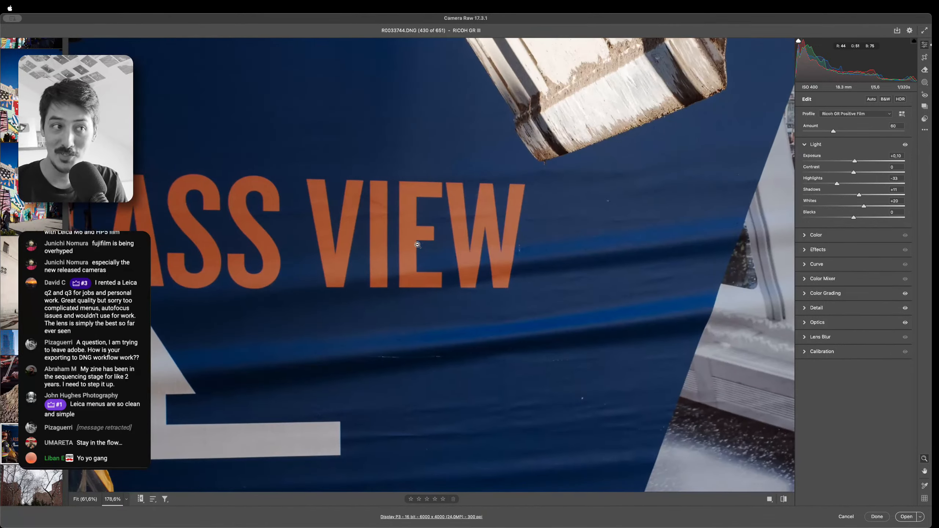
{"action": "left_click", "coordinate": [417, 245]}
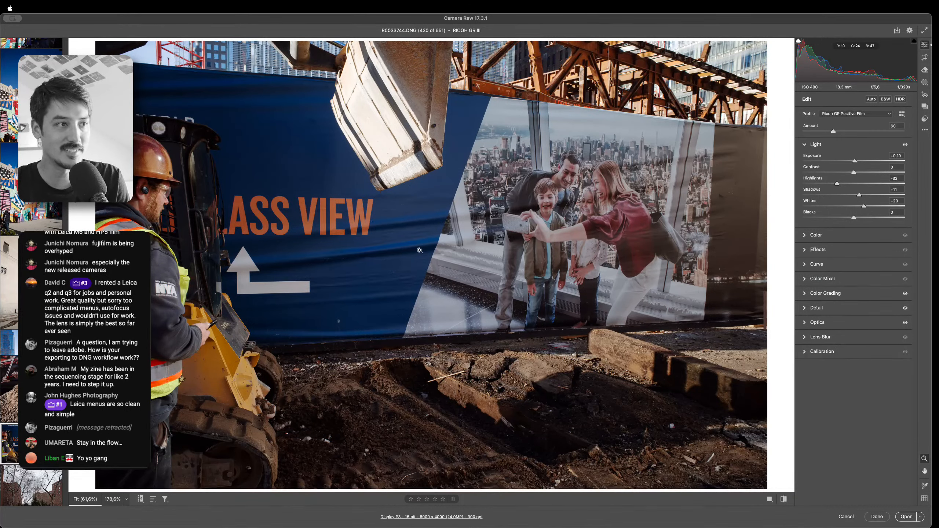
{"action": "key", "text": "super+7"}
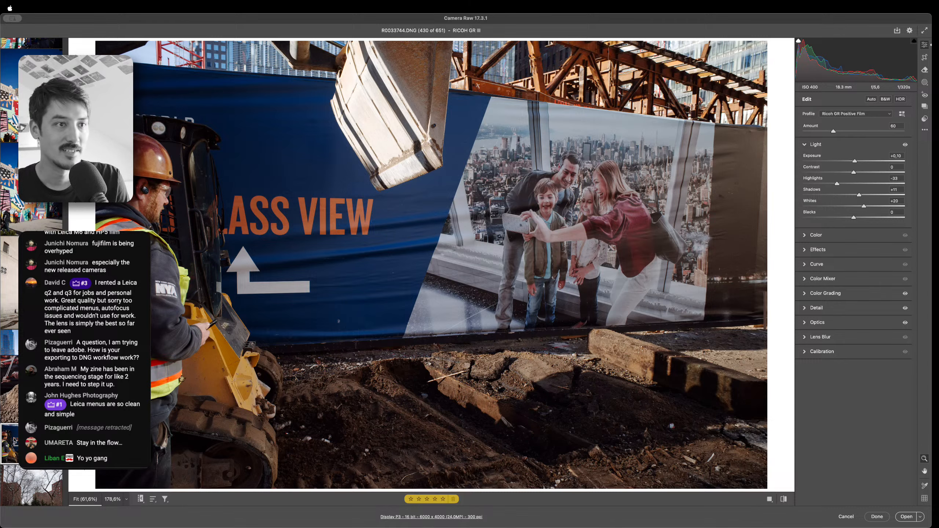
Raise the shadows of R0033745.DNG, the snowy courtyard photo, to +80 and increase its clarity slightly
{"action": "key", "text": "Down"}
{"action": "key", "text": "Down"}
{"action": "key", "text": "Up"}
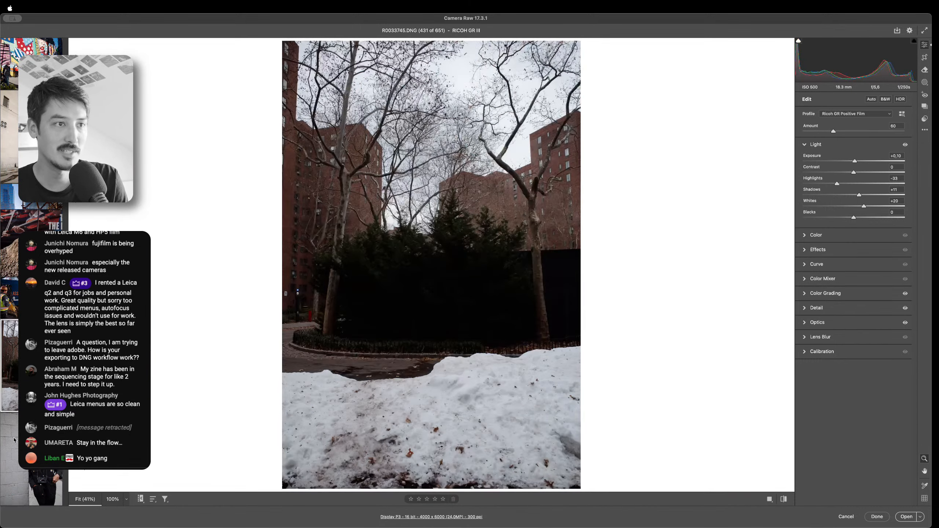
{"action": "left_click", "coordinate": [894, 195]}
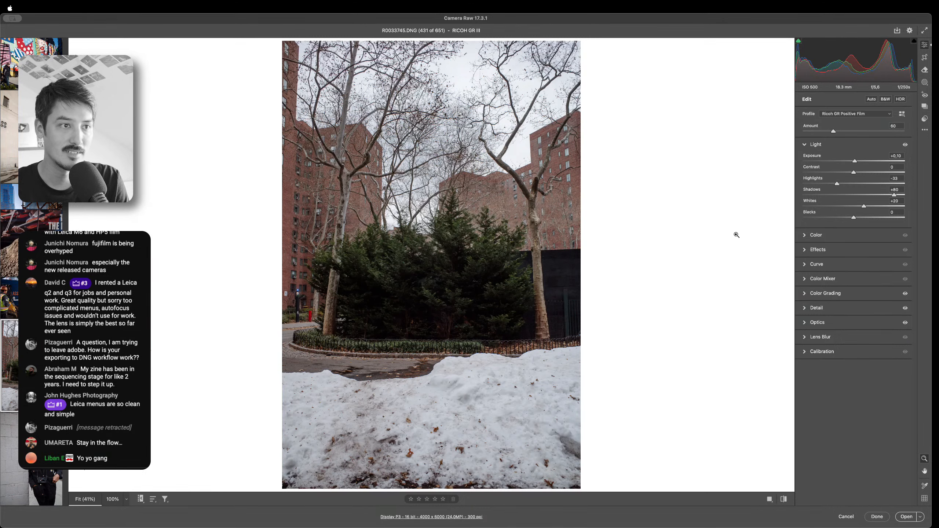
{"action": "left_click", "coordinate": [853, 249]}
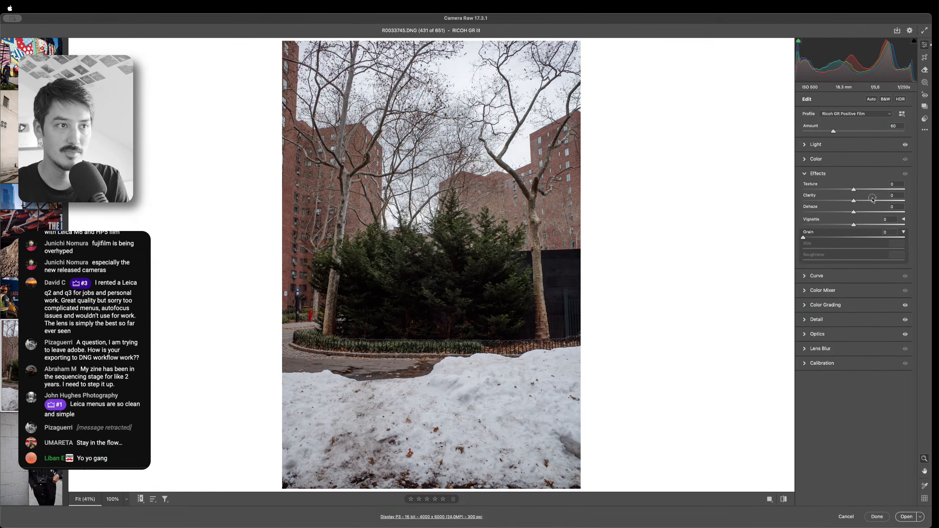
{"action": "left_click", "coordinate": [863, 201]}
Review the photos from R0033746.DNG, the hooded man with the camera, to the sideways street photo R0033753.DNG
{"action": "key", "text": "Right"}
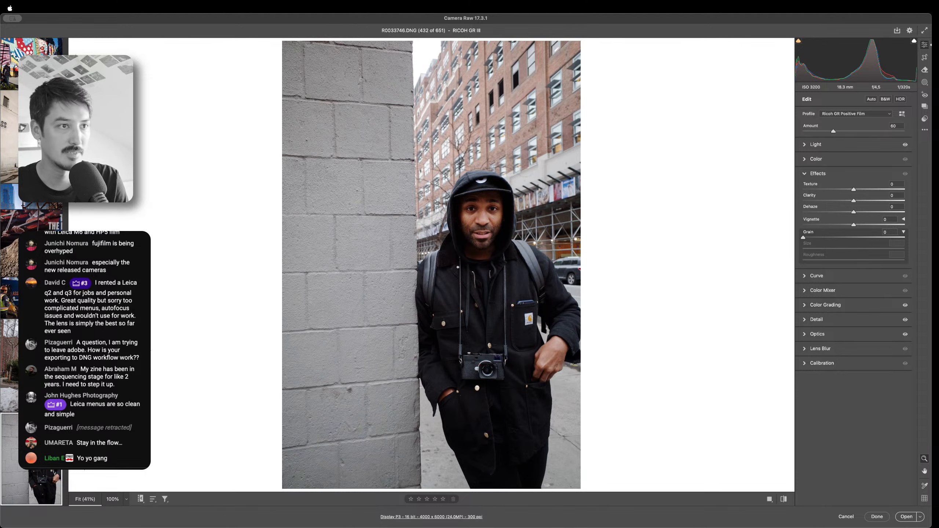
{"action": "key", "text": "Right"}
{"action": "key", "text": "Right"}
{"action": "key", "text": "Right"}
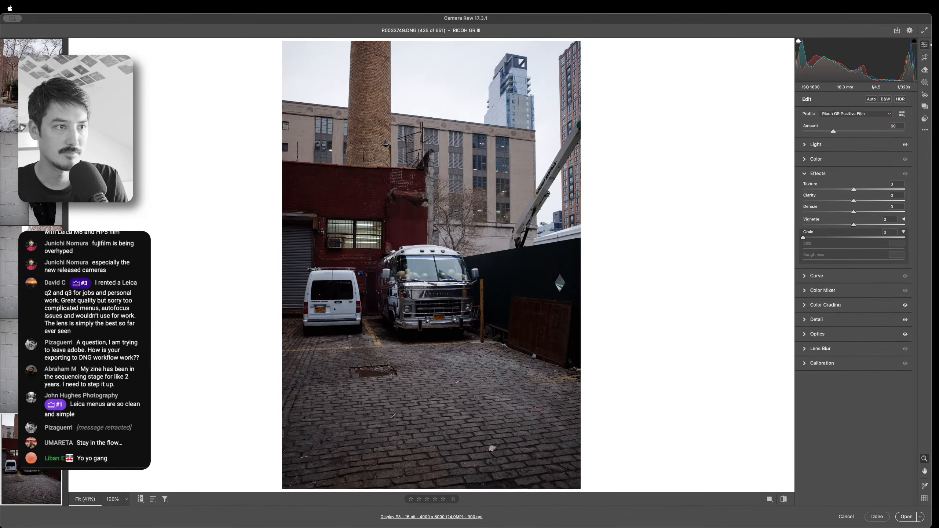
{"action": "key", "text": "Right"}
{"action": "key", "text": "Right"}
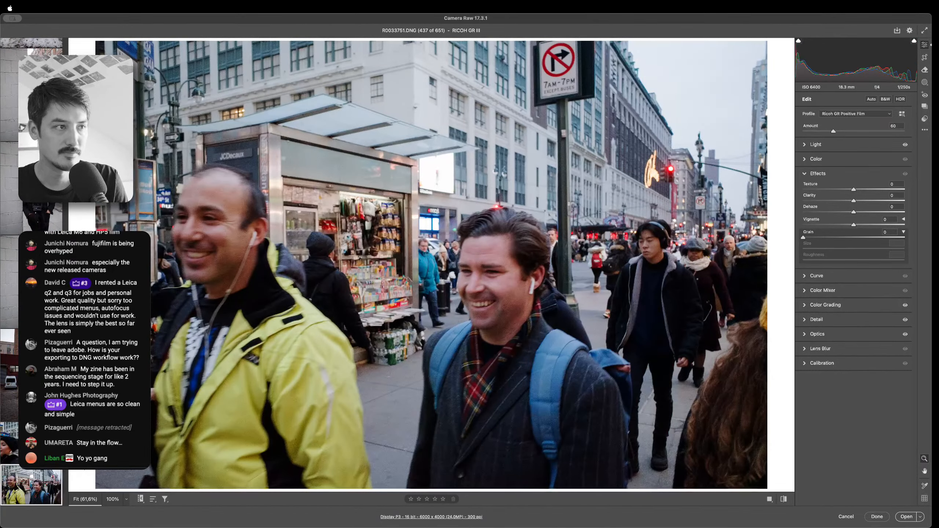
{"action": "key", "text": "Right"}
{"action": "key", "text": "Right"}
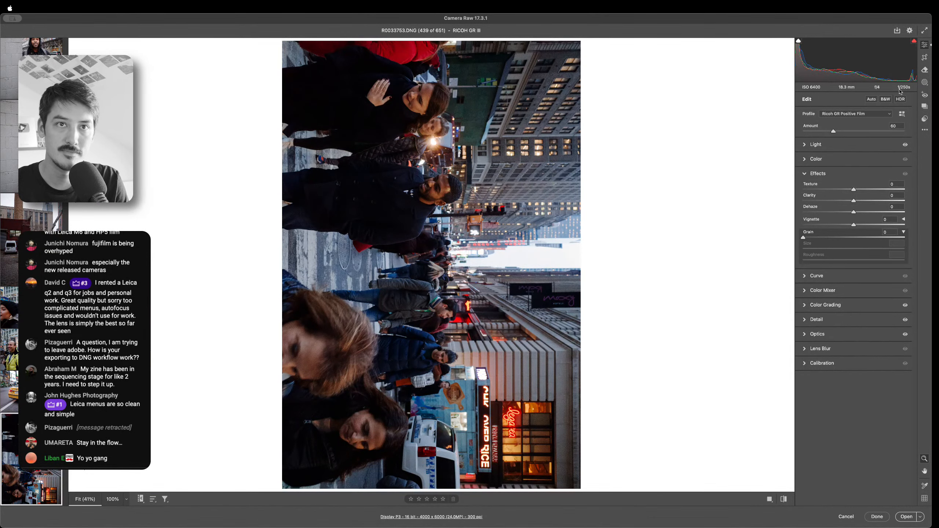
Rotate the sideways street photo R0033753.DNG 90 degrees counterclockwise and return to the edit settings
{"action": "left_click", "coordinate": [924, 57]}
{"action": "left_click", "coordinate": [806, 166]}
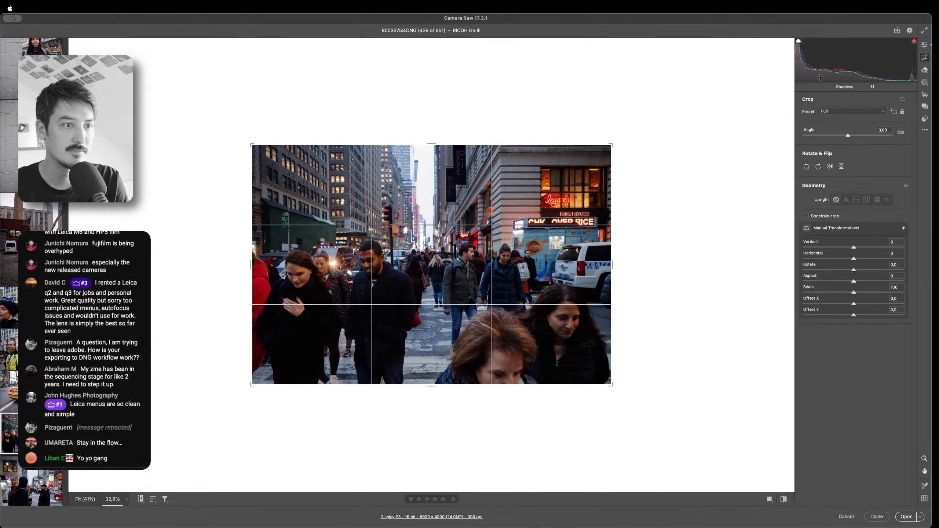
{"action": "left_click", "coordinate": [925, 44]}
Review the street photos up to R0033758.DNG, comparing R0033755.DNG and R0033756.DNG with their neighbours
{"action": "key", "text": "Right"}
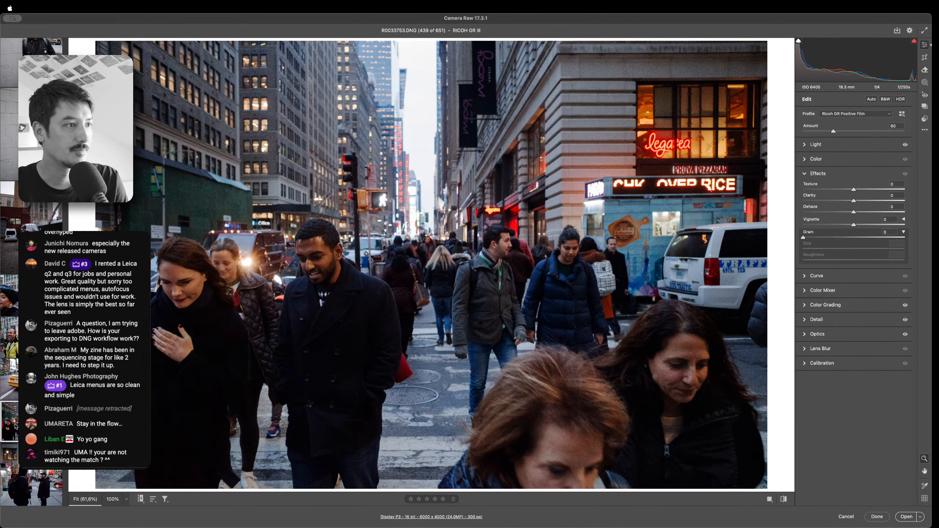
{"action": "key", "text": "Right"}
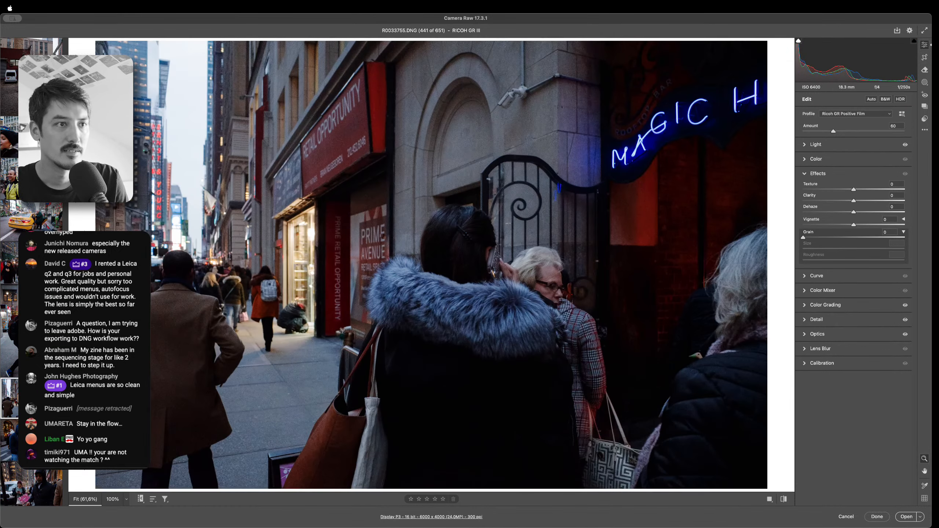
{"action": "key", "text": "Left"}
{"action": "key", "text": "Right"}
{"action": "key", "text": "Right"}
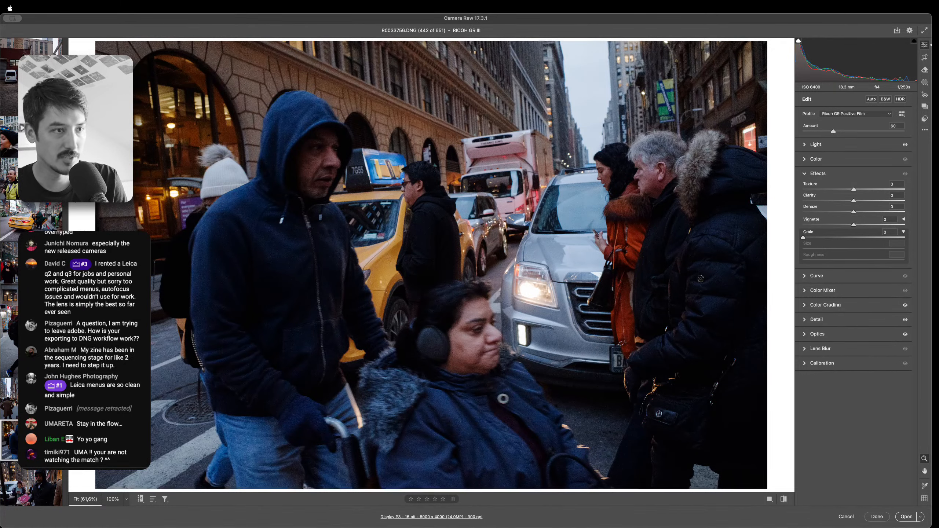
{"action": "key", "text": "Right"}
{"action": "key", "text": "Left"}
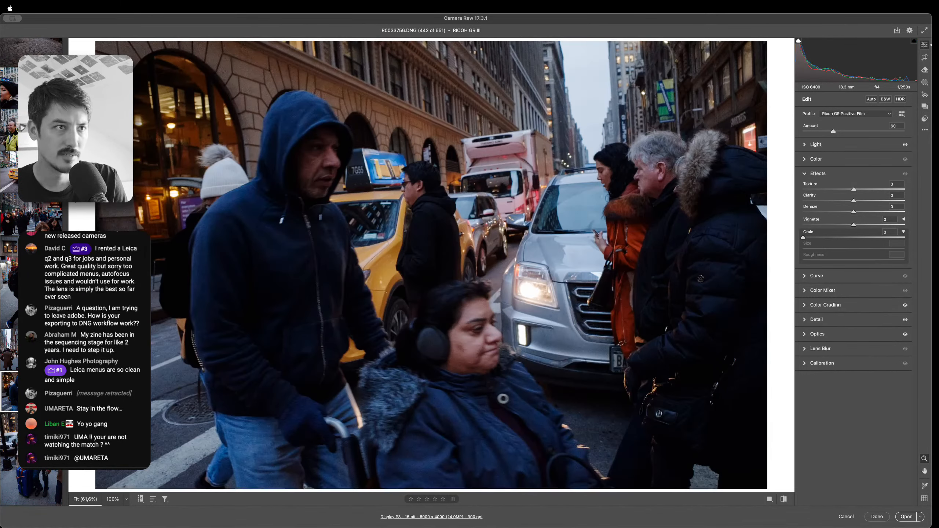
{"action": "key", "text": "Right"}
{"action": "key", "text": "Right"}
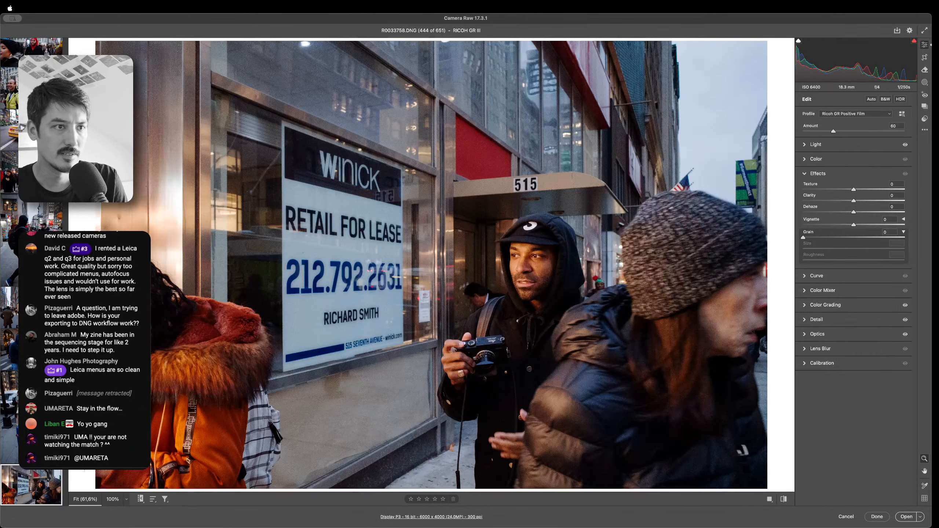
Review the street photos after R0033758.DNG up to R0033770.DNG, comparing R0033765.DNG with the photo after it
{"action": "key", "text": "Right"}
{"action": "key", "text": "Right"}
{"action": "key", "text": "Right"}
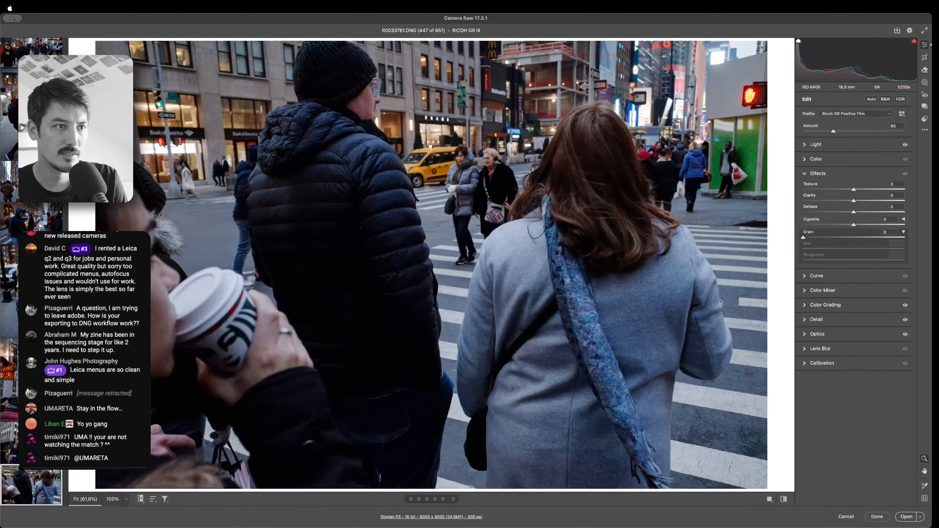
{"action": "key", "text": "Right"}
{"action": "key", "text": "Right"}
{"action": "key", "text": "Right"}
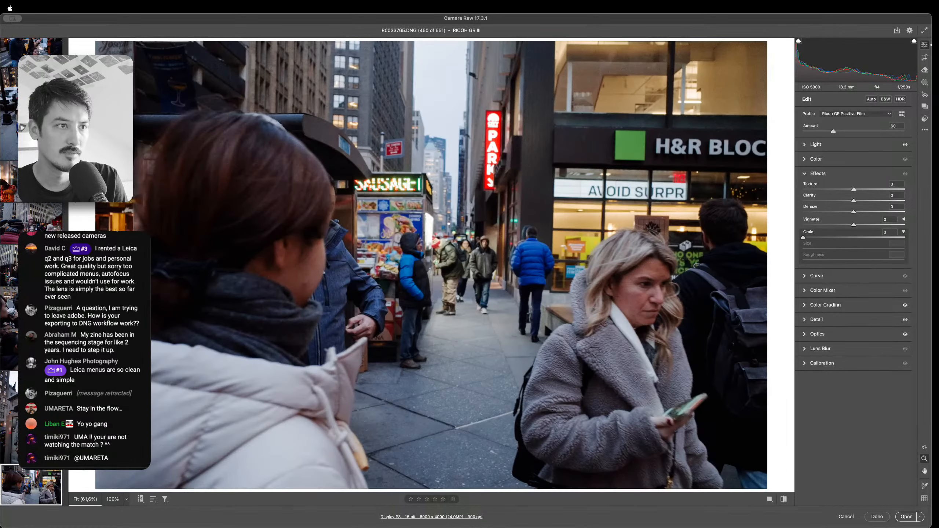
{"action": "key", "text": "Right"}
{"action": "key", "text": "Left"}
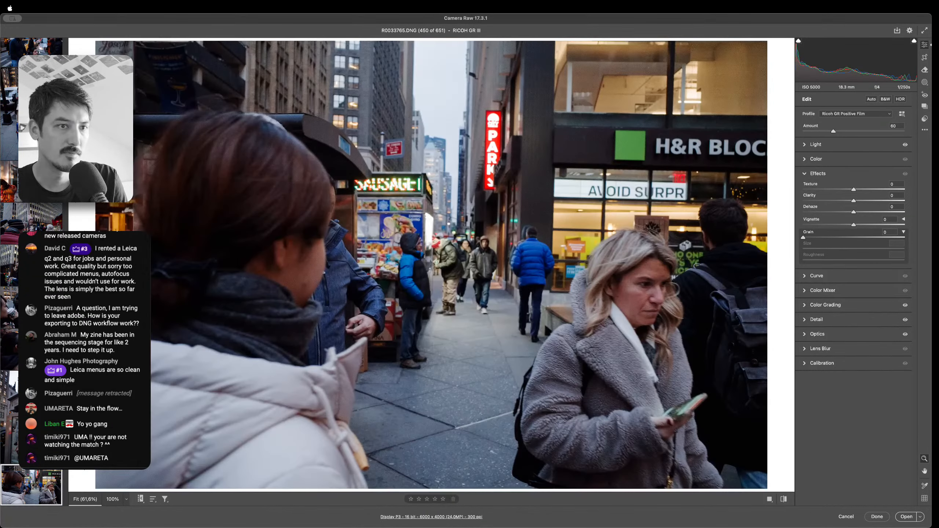
{"action": "key", "text": "Right"}
{"action": "key", "text": "Right"}
{"action": "key", "text": "Right"}
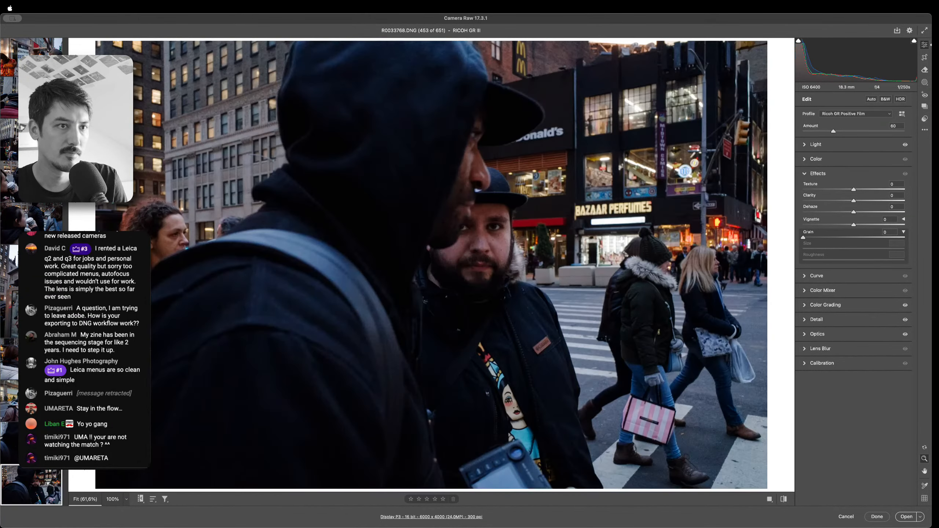
{"action": "key", "text": "Right"}
{"action": "key", "text": "Right"}
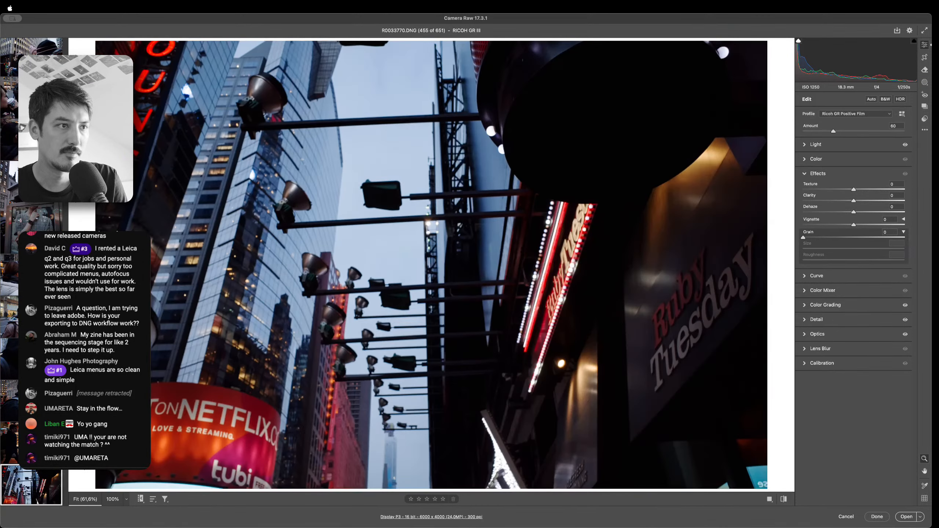
Review the Times Square photos after R0033770.DNG up to R0033783.DNG, the dark view of the illuminated billboards
{"action": "key", "text": "Right"}
{"action": "key", "text": "Right"}
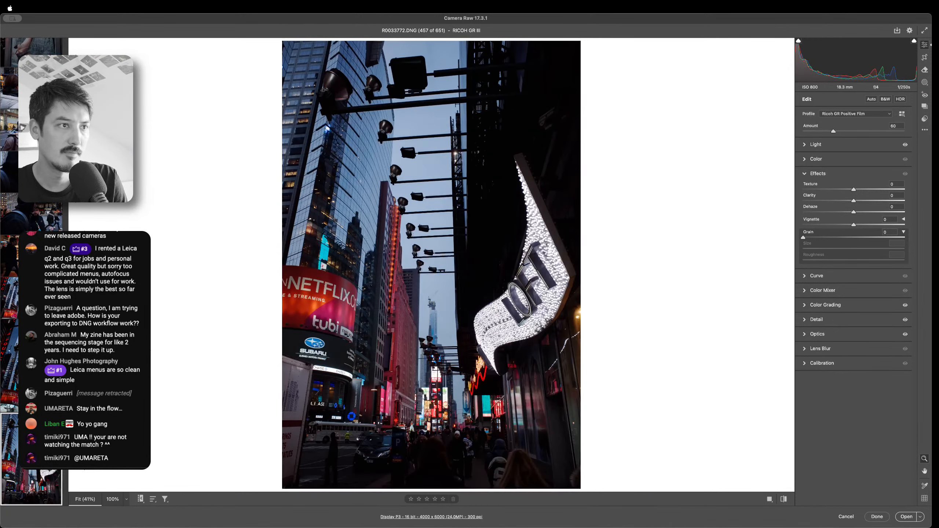
{"action": "key", "text": "Right"}
{"action": "key", "text": "Right"}
{"action": "key", "text": "Right"}
{"action": "key", "text": "Right"}
{"action": "key", "text": "Right"}
{"action": "key", "text": "Right"}
{"action": "key", "text": "Right"}
{"action": "key", "text": "Right"}
{"action": "key", "text": "Right"}
{"action": "key", "text": "Right"}
{"action": "key", "text": "Right"}
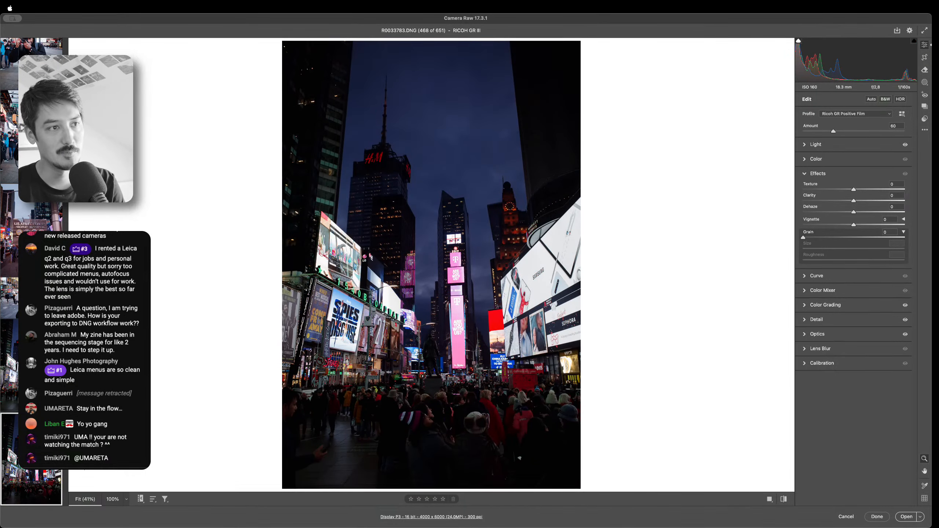
Compare R0033783.DNG with the photo after it and label R0033783.DNG yellow
{"action": "key", "text": "Right"}
{"action": "key", "text": "Left"}
{"action": "key", "text": "super+7"}
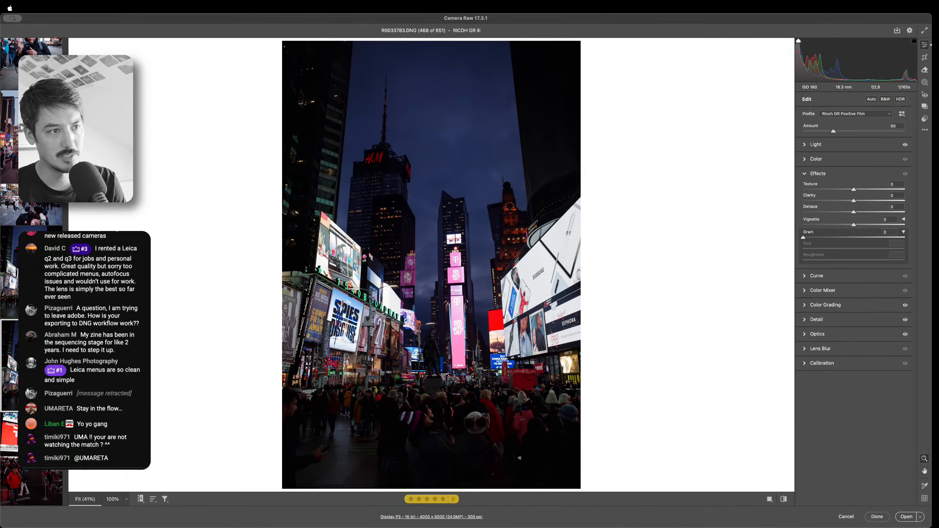
Review the following night photos, label the skyscraper photo R0033786.DNG yellow and raise its exposure to +0.71
{"action": "key", "text": "Right"}
{"action": "key", "text": "Right"}
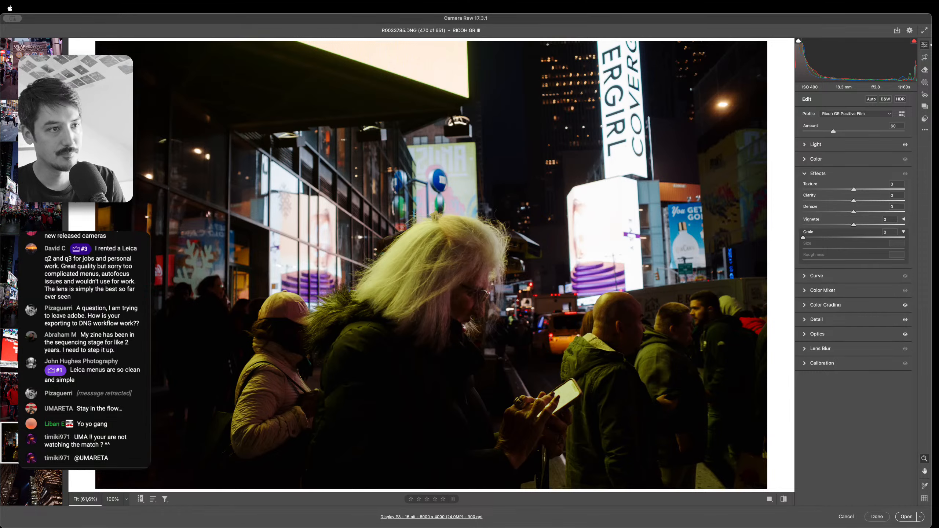
{"action": "key", "text": "Right"}
{"action": "key", "text": "Right"}
{"action": "key", "text": "Left"}
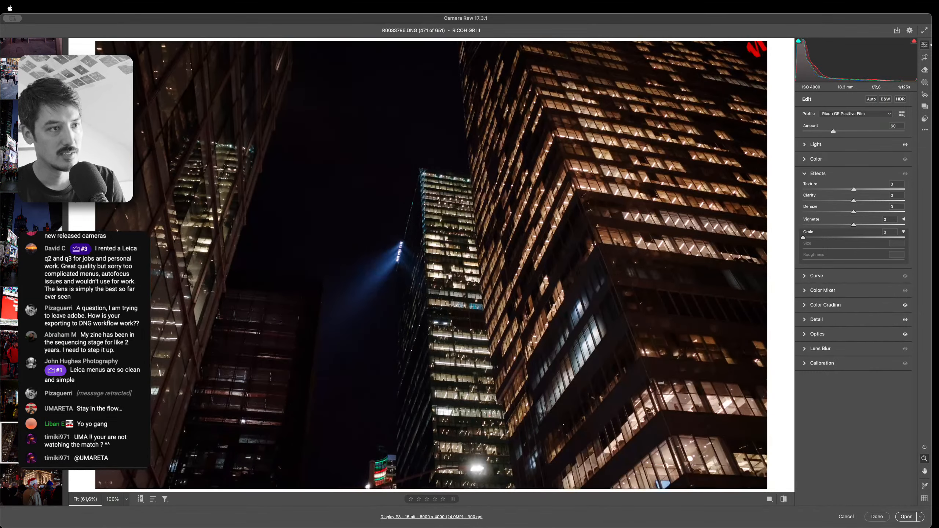
{"action": "key", "text": "super+7"}
{"action": "left_click", "coordinate": [847, 145]}
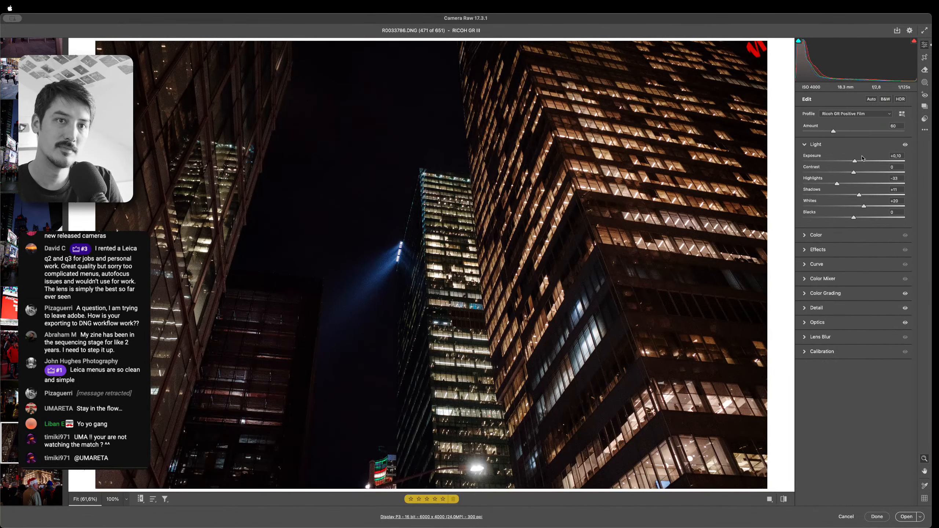
{"action": "left_click", "coordinate": [862, 160]}
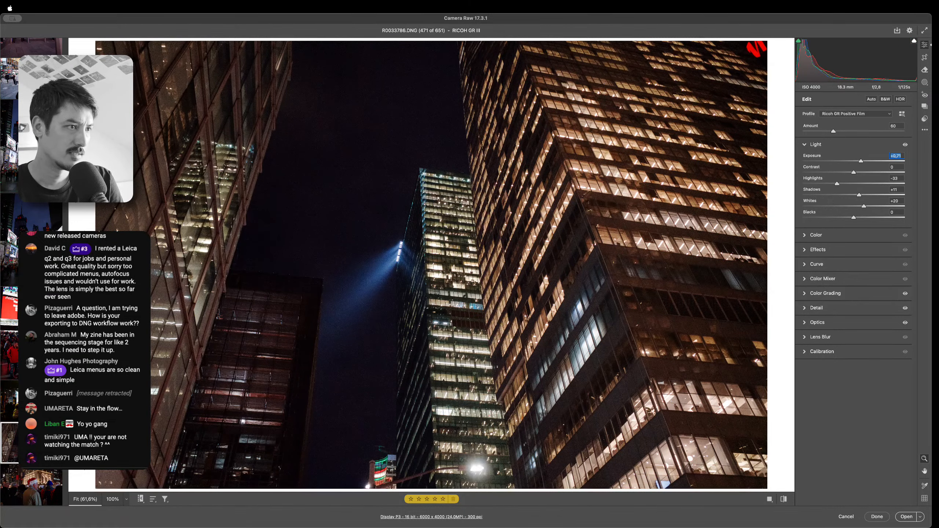
Label R0033787.DNG, the photo of the man in the Santa hat, yellow
{"action": "scroll", "coordinate": [11, 441], "scroll_direction": "down", "scroll_amount": 2}
{"action": "left_click", "coordinate": [10, 401]}
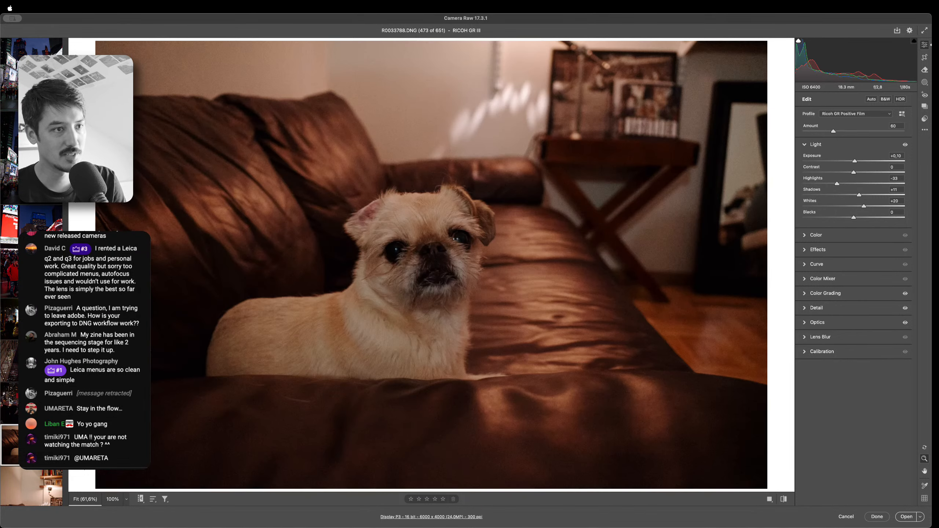
{"action": "key", "text": "super+7"}
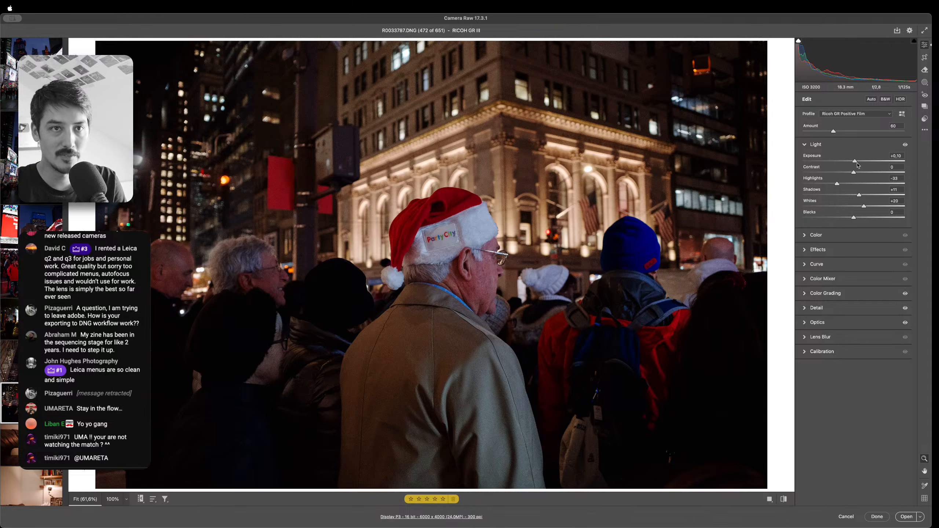
Raise the exposure of the Santa hat photo R0033787.DNG to +0.50 and review the following photos up to R0033790.DNG
{"action": "left_click_drag", "start_coordinate": [857, 165], "coordinate": [861, 161]}
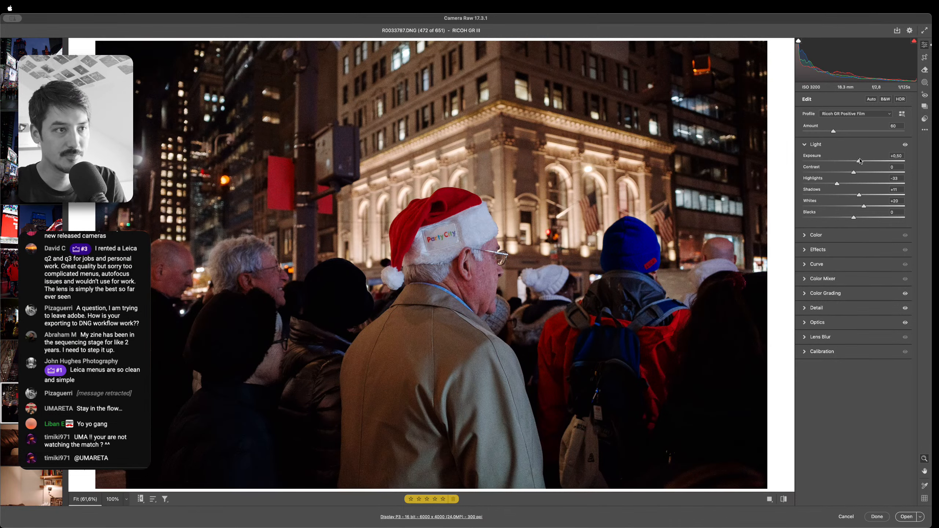
{"action": "scroll", "coordinate": [11, 357], "scroll_direction": "down", "scroll_amount": 3}
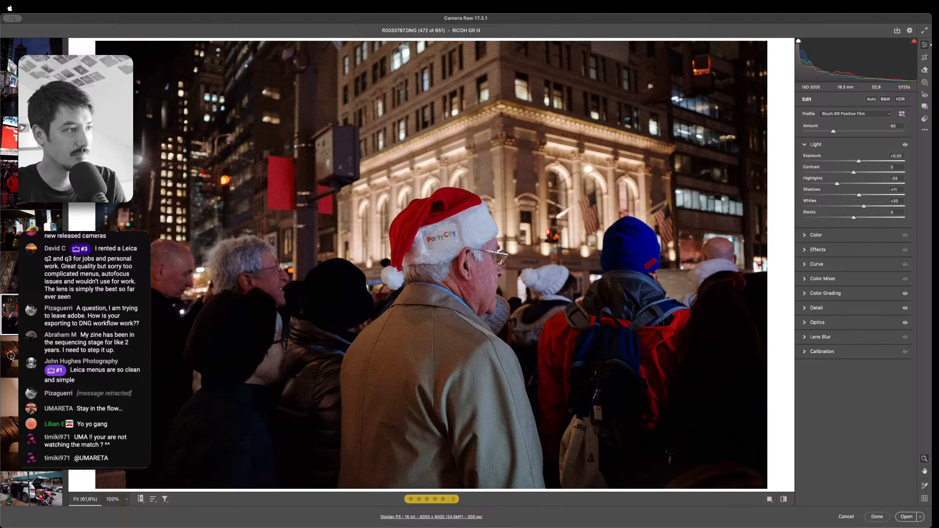
{"action": "left_click", "coordinate": [10, 357]}
{"action": "key", "text": "Down"}
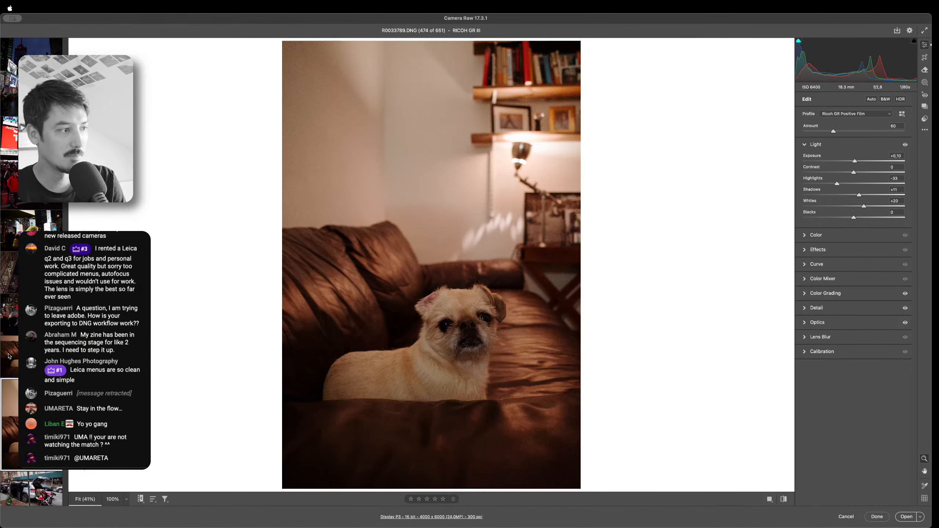
{"action": "key", "text": "Down"}
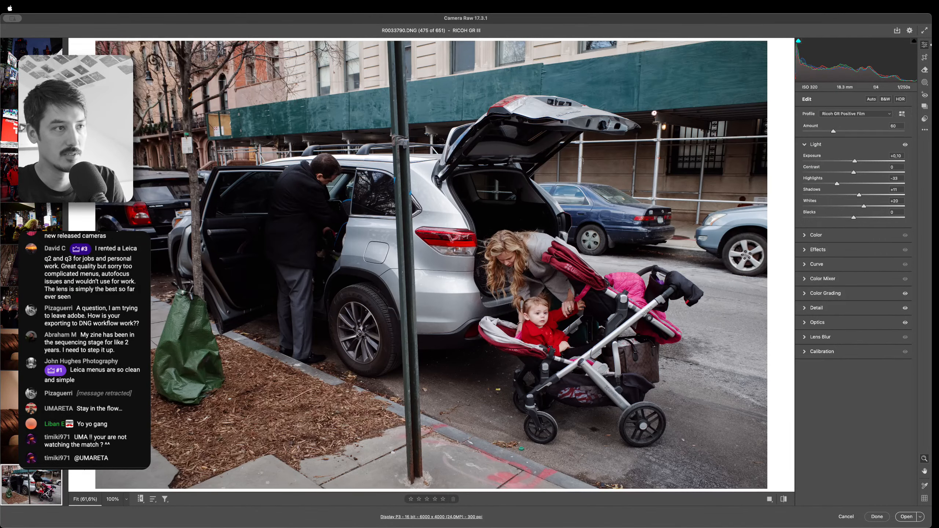
Compare R0033790.DNG with R0033791.DNG and review the following street photos up to R0033796.DNG, the wide Club Monaco storefront view
{"action": "scroll", "coordinate": [9, 356], "scroll_direction": "down", "scroll_amount": 3}
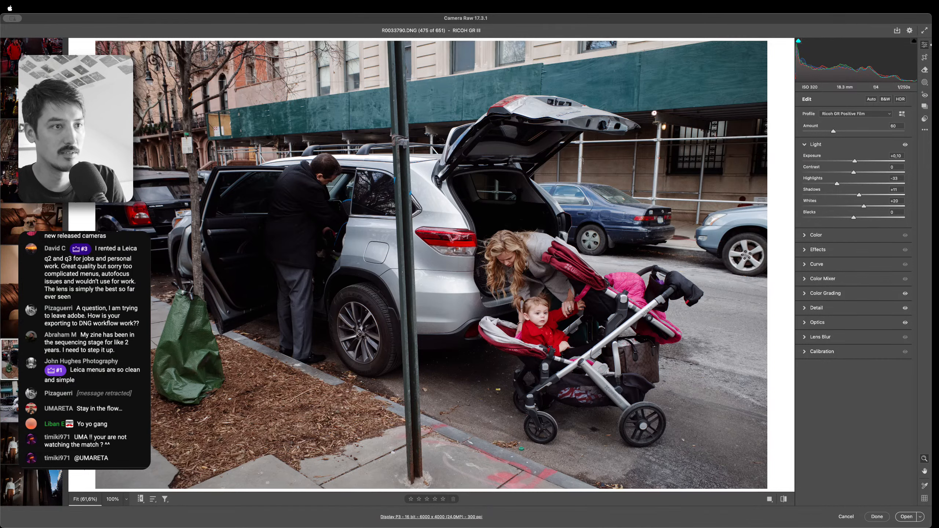
{"action": "key", "text": "Down"}
{"action": "key", "text": "Up"}
{"action": "key", "text": "Down"}
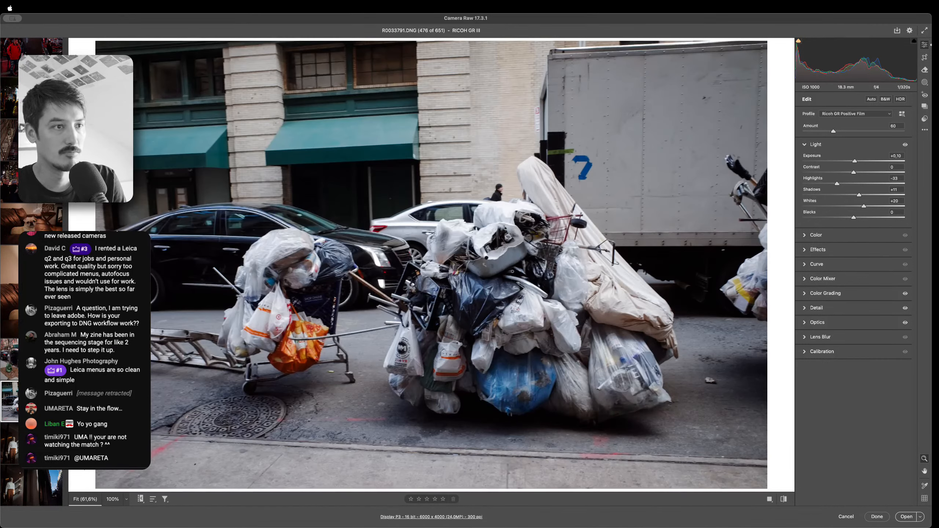
{"action": "key", "text": "Down"}
{"action": "key", "text": "Down"}
{"action": "key", "text": "Down"}
{"action": "key", "text": "Down"}
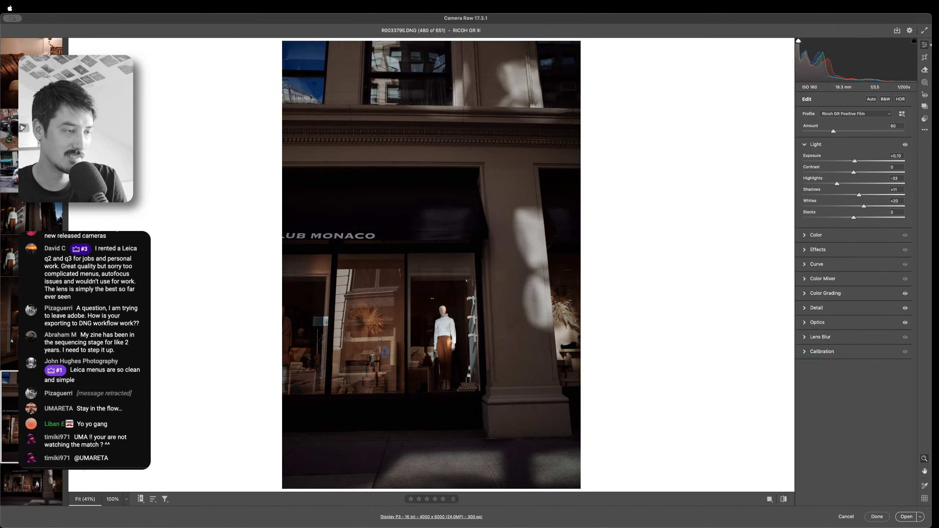
{"action": "key", "text": "Down"}
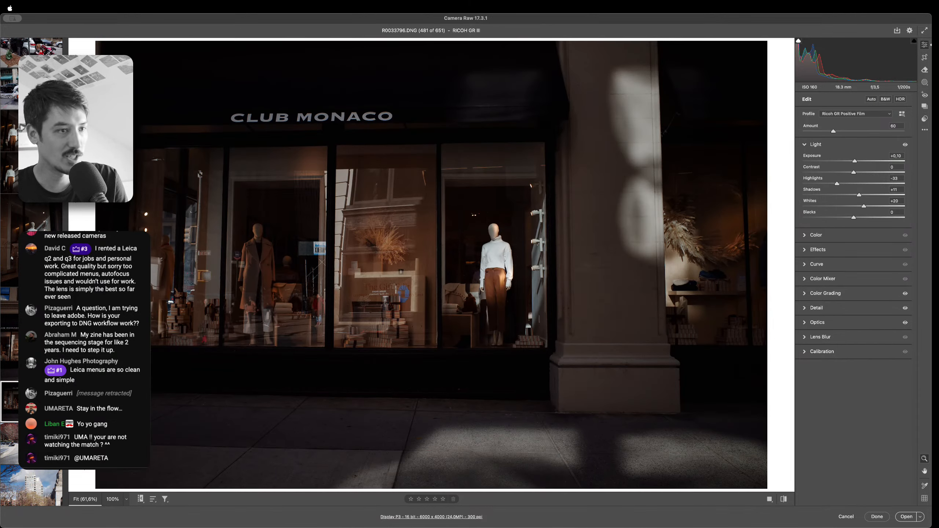
Review the park photos from R0033797.DNG, comparing it with the photo after it, through the pigeon photo R0033800.DNG
{"action": "key", "text": "Down"}
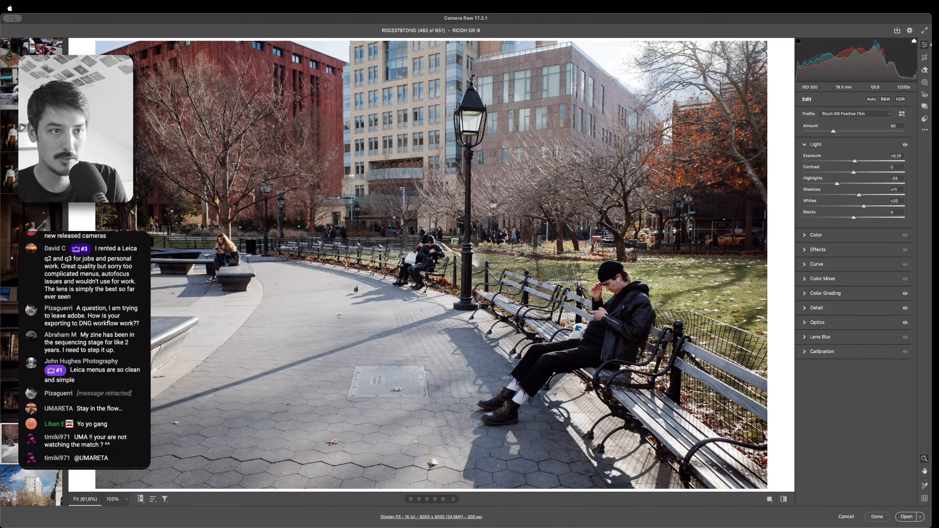
{"action": "key", "text": "Down"}
{"action": "key", "text": "Up"}
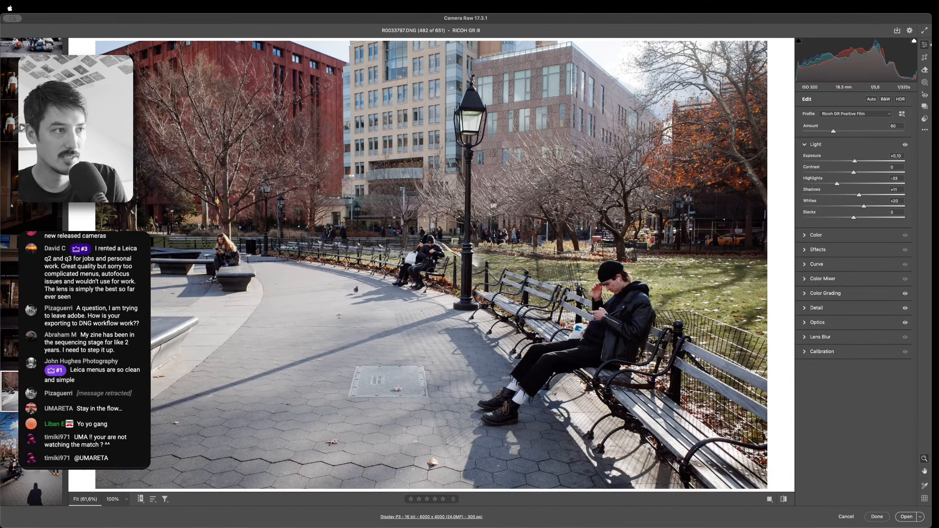
{"action": "key", "text": "Down"}
{"action": "key", "text": "Down"}
{"action": "key", "text": "Down"}
{"action": "key", "text": "Down"}
{"action": "key", "text": "Down"}
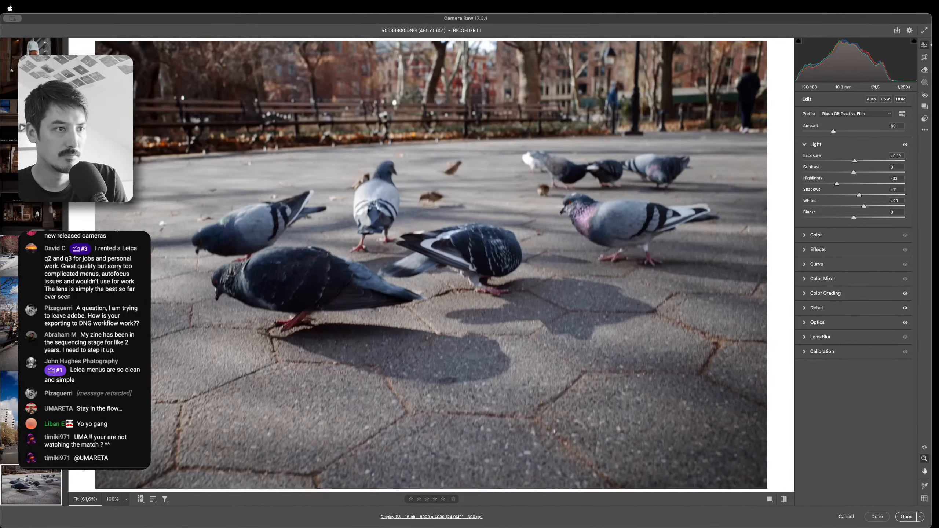
Compare the photos of the truck with the purple sofa, R0033803.DNG to R0033805.DNG, and label R0033804.DNG yellow
{"action": "key", "text": "Down"}
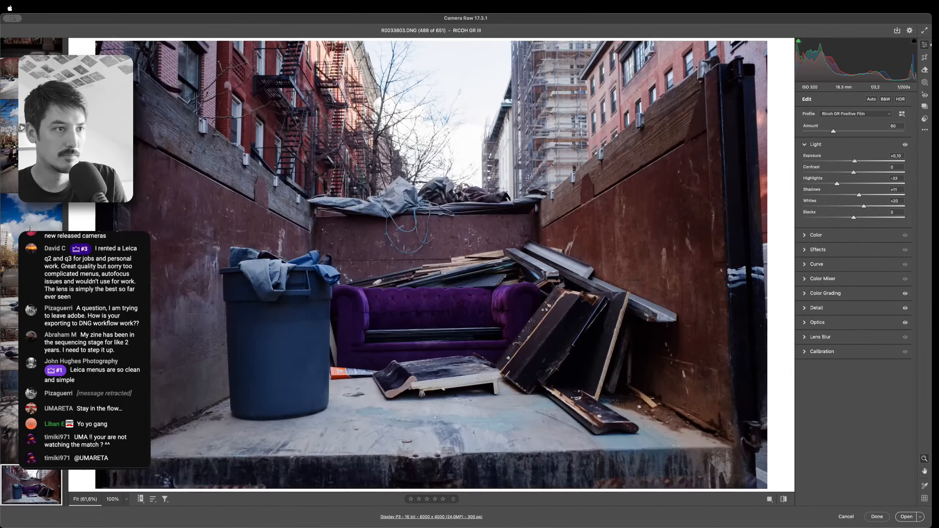
{"action": "key", "text": "Down"}
{"action": "key", "text": "Down"}
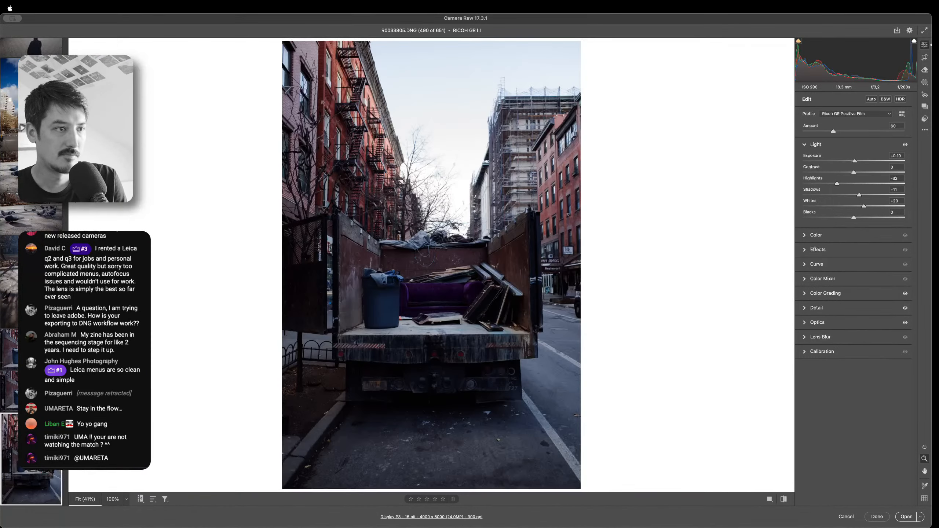
{"action": "key", "text": "Up"}
{"action": "key", "text": "super+5"}
Review the street photos after the truck series up to R0033813.DNG and compare that photo with the one before it
{"action": "key", "text": "Down"}
{"action": "key", "text": "Down"}
{"action": "key", "text": "Down"}
{"action": "key", "text": "Down"}
{"action": "key", "text": "Down"}
{"action": "key", "text": "Down"}
{"action": "key", "text": "Down"}
{"action": "key", "text": "Down"}
{"action": "key", "text": "Down"}
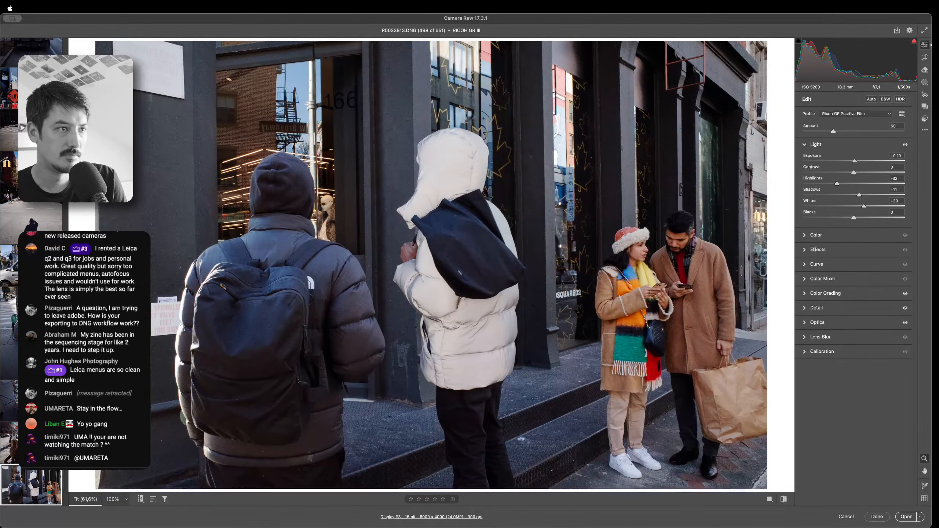
{"action": "key", "text": "Up"}
{"action": "key", "text": "Down"}
Pass the repetto shop window photo, label R0033815.DNG of the hooded person leaning on the wall yellow and raise its exposure
{"action": "key", "text": "Down"}
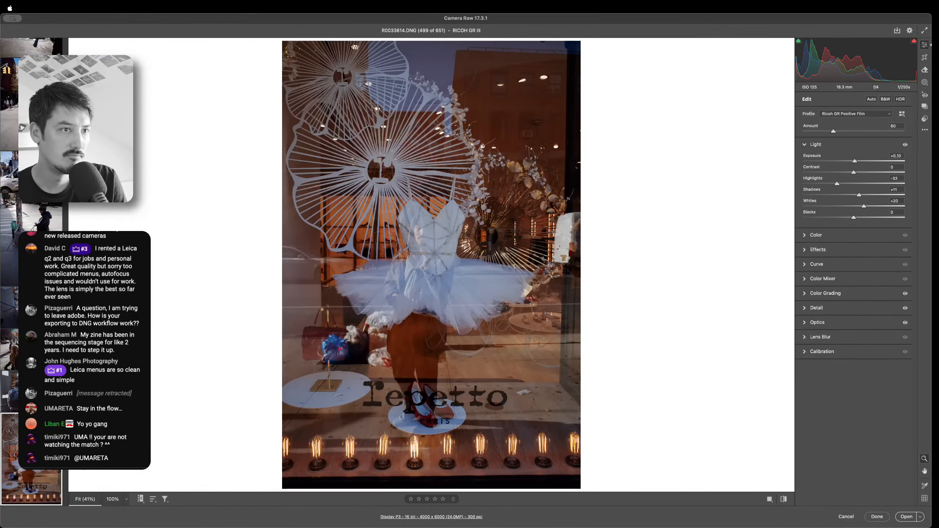
{"action": "key", "text": "Down"}
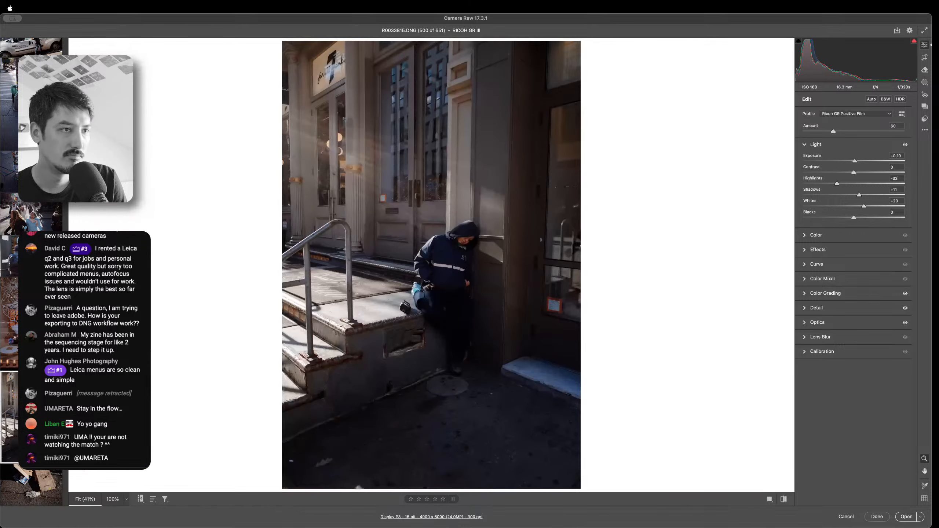
{"action": "key", "text": "super+5"}
{"action": "left_click_drag", "start_coordinate": [854, 161], "coordinate": [862, 161]}
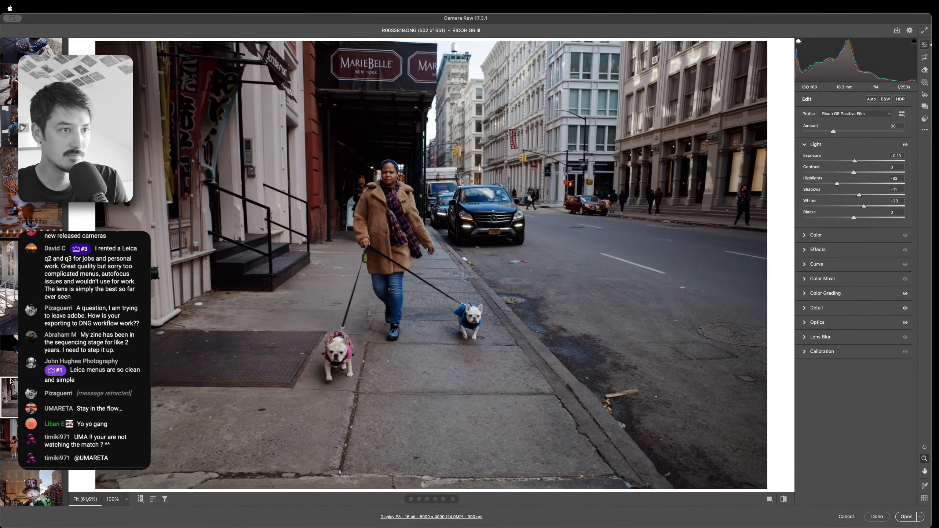
Review the street photos from R0033819.DNG to R0033825.DNG, comparing the red scarf photo R0033820.DNG with the statue photo R0033821.DNG
{"action": "left_click", "coordinate": [15, 357]}
{"action": "key", "text": "Right"}
{"action": "key", "text": "Right"}
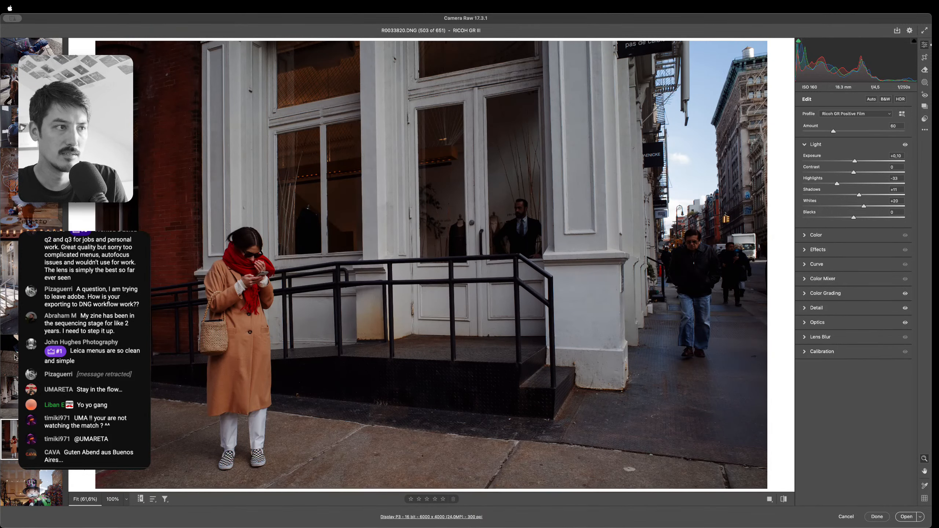
{"action": "key", "text": "Right"}
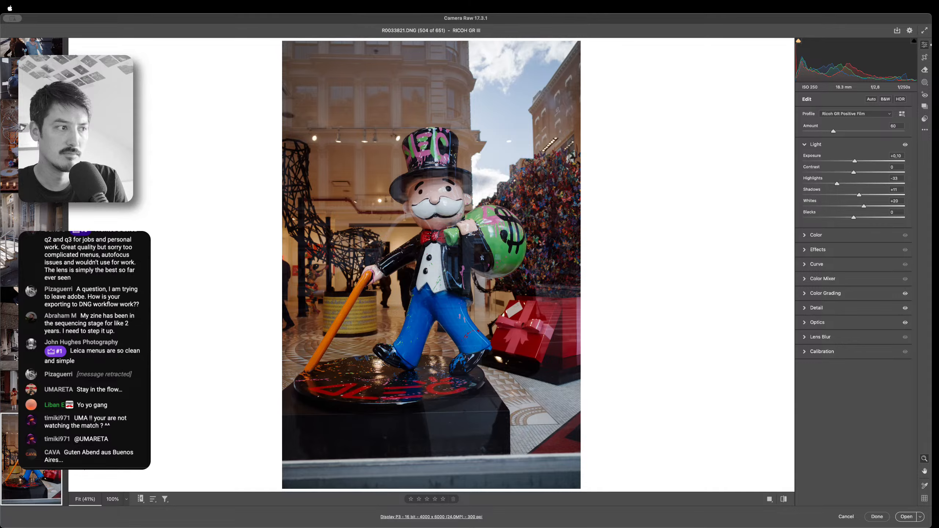
{"action": "key", "text": "Left"}
{"action": "key", "text": "Right"}
{"action": "key", "text": "Right"}
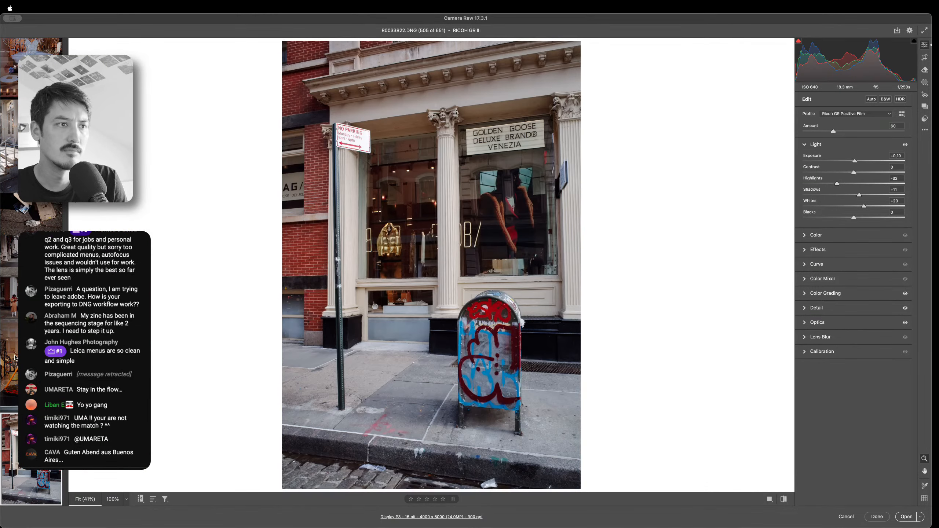
{"action": "key", "text": "Right"}
{"action": "key", "text": "Right"}
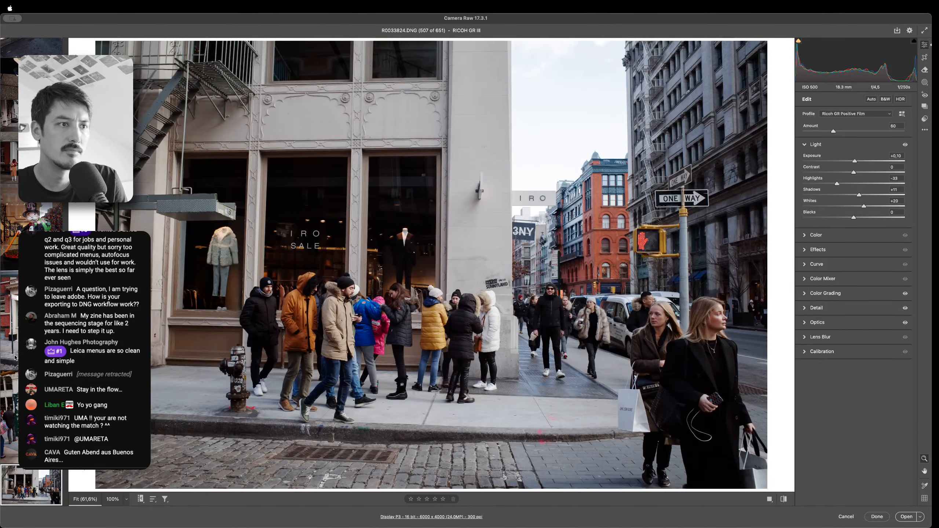
{"action": "key", "text": "Right"}
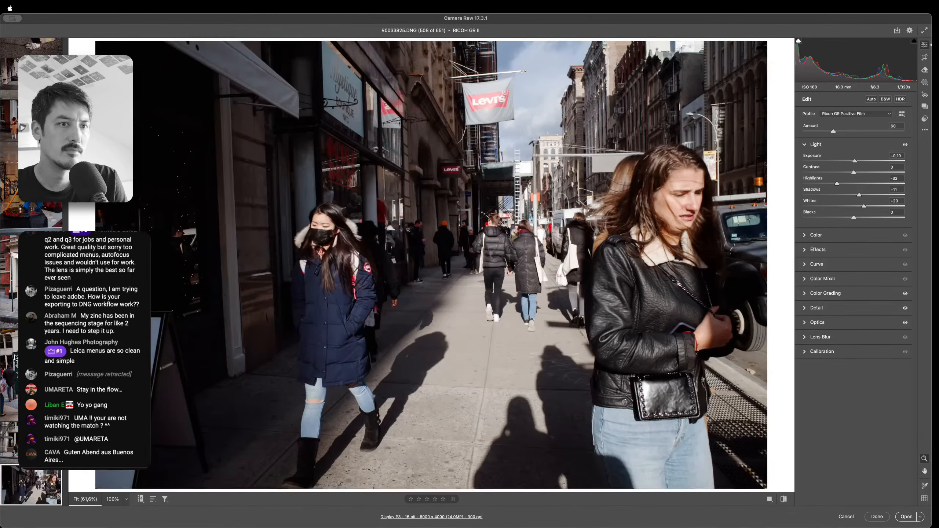